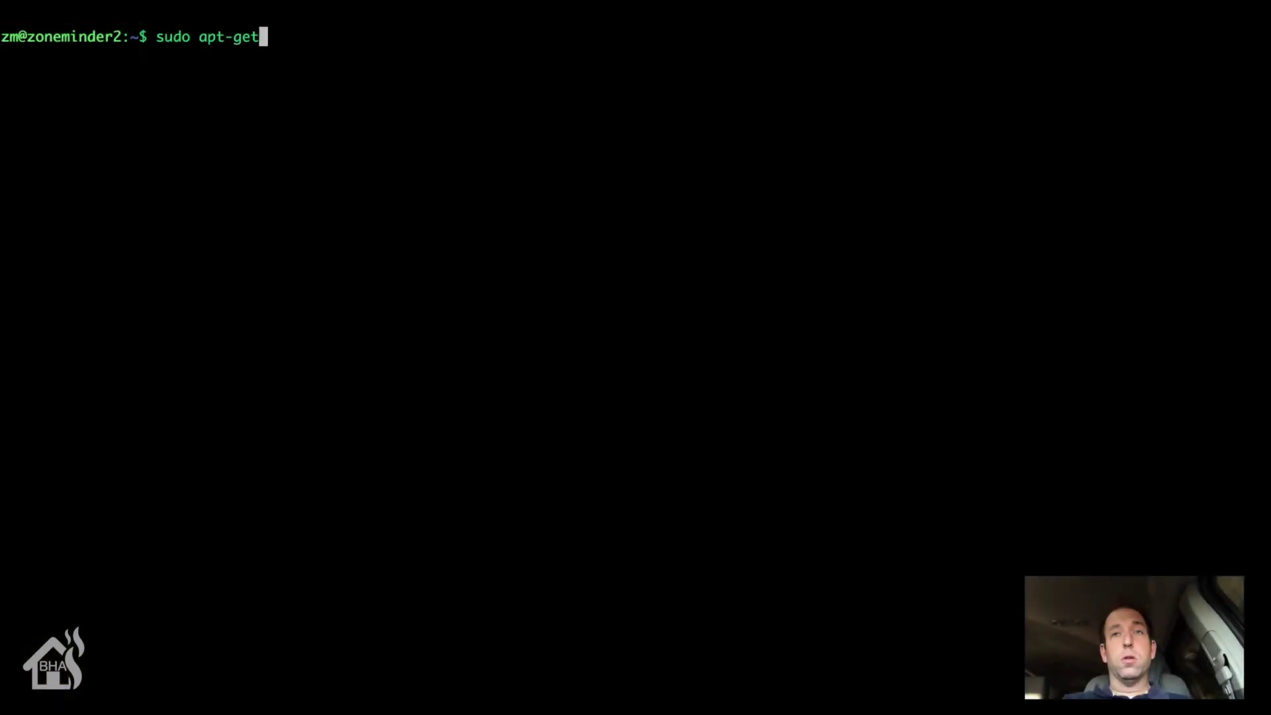
# Step: Refresh package lists with apt-get update, then run apt-get upgrade and confirm with 'y'
pyautogui.press('Return')
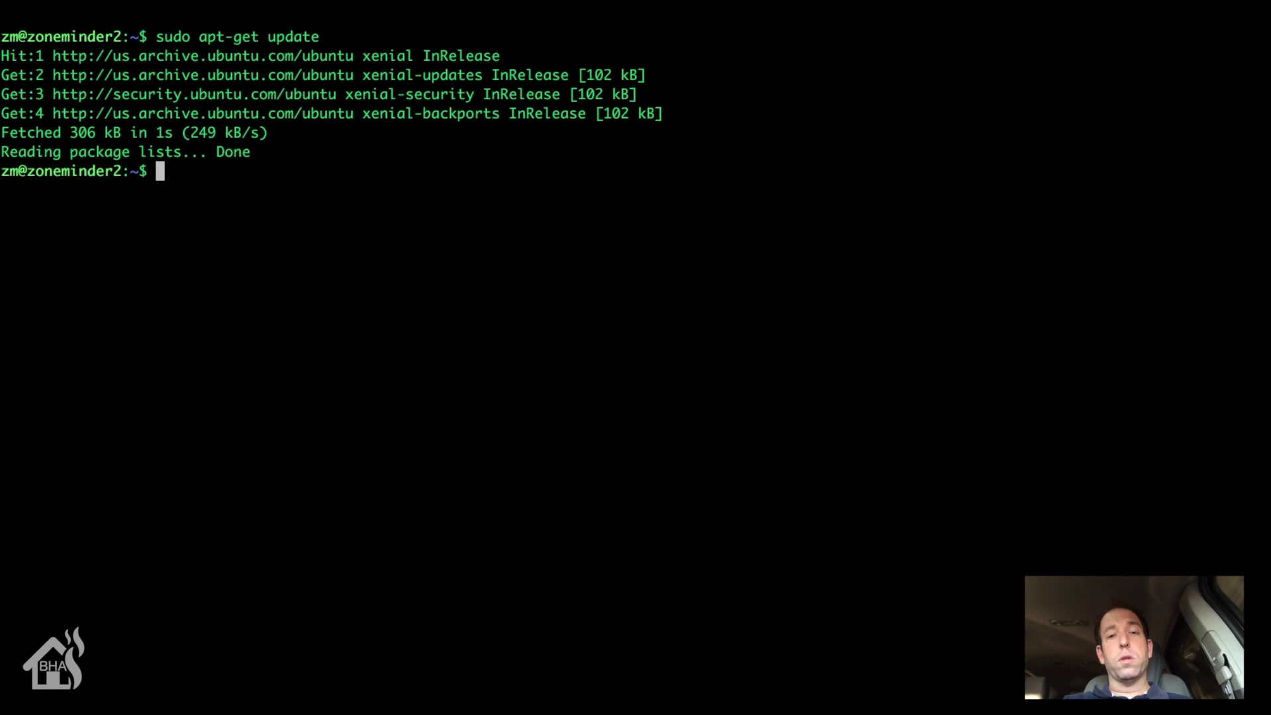
pyautogui.write('sudo apt-')
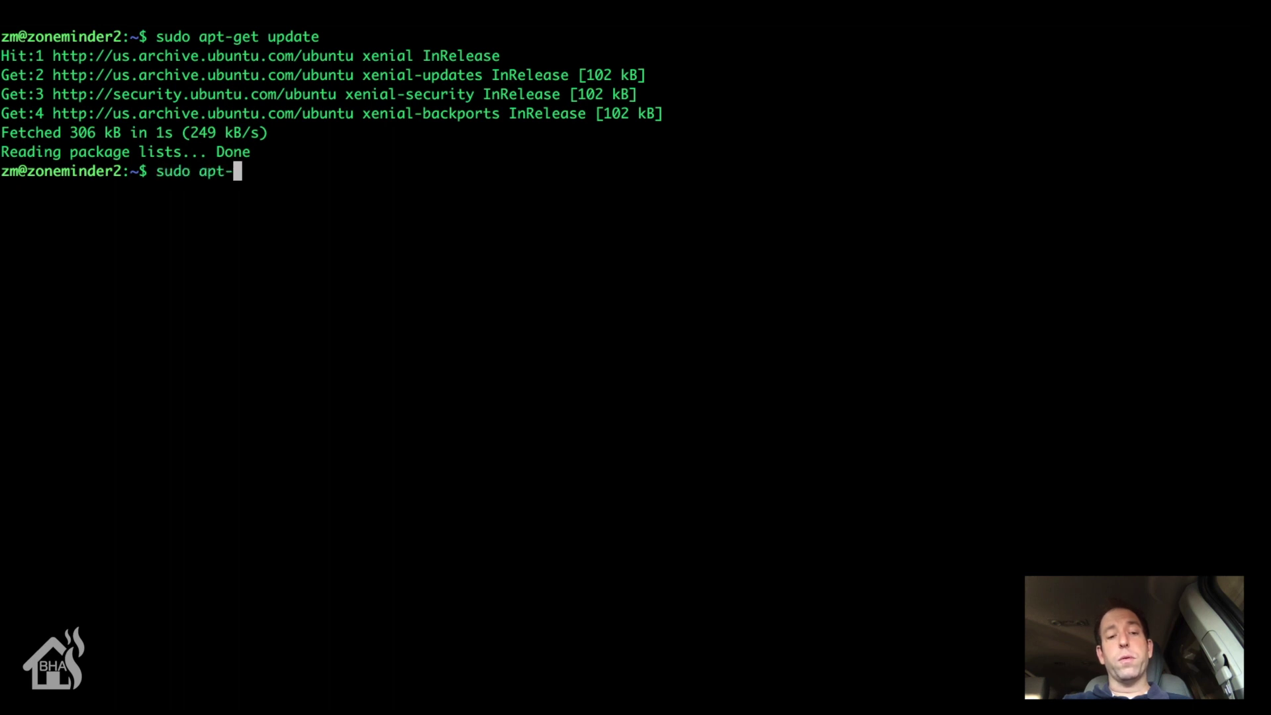
pyautogui.write('get upgrade')
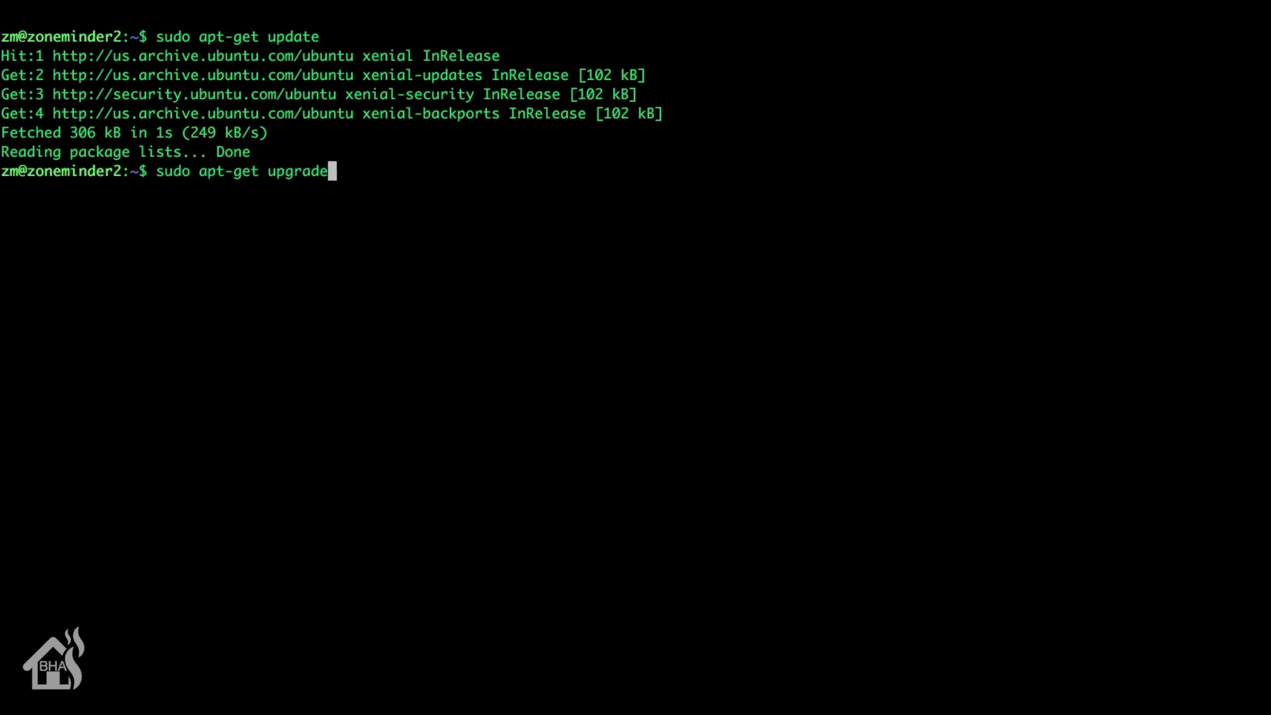
pyautogui.press('Return')
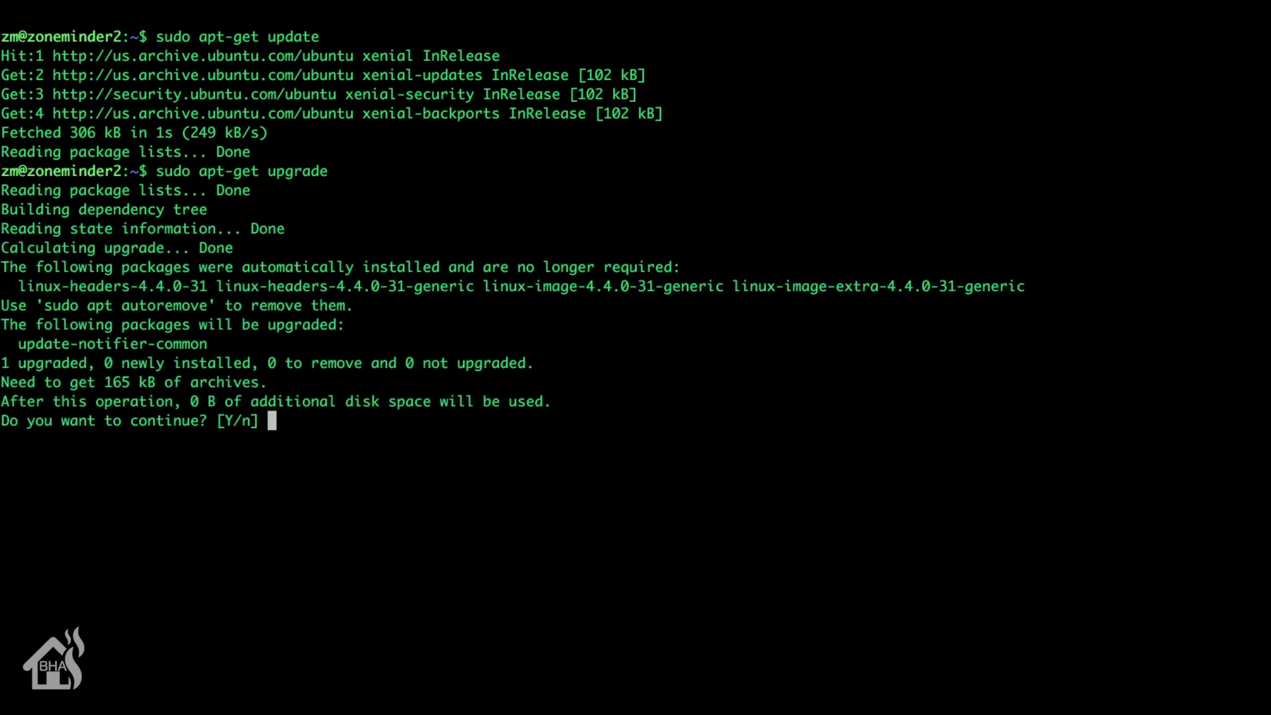
pyautogui.write('y')
pyautogui.press('Return')
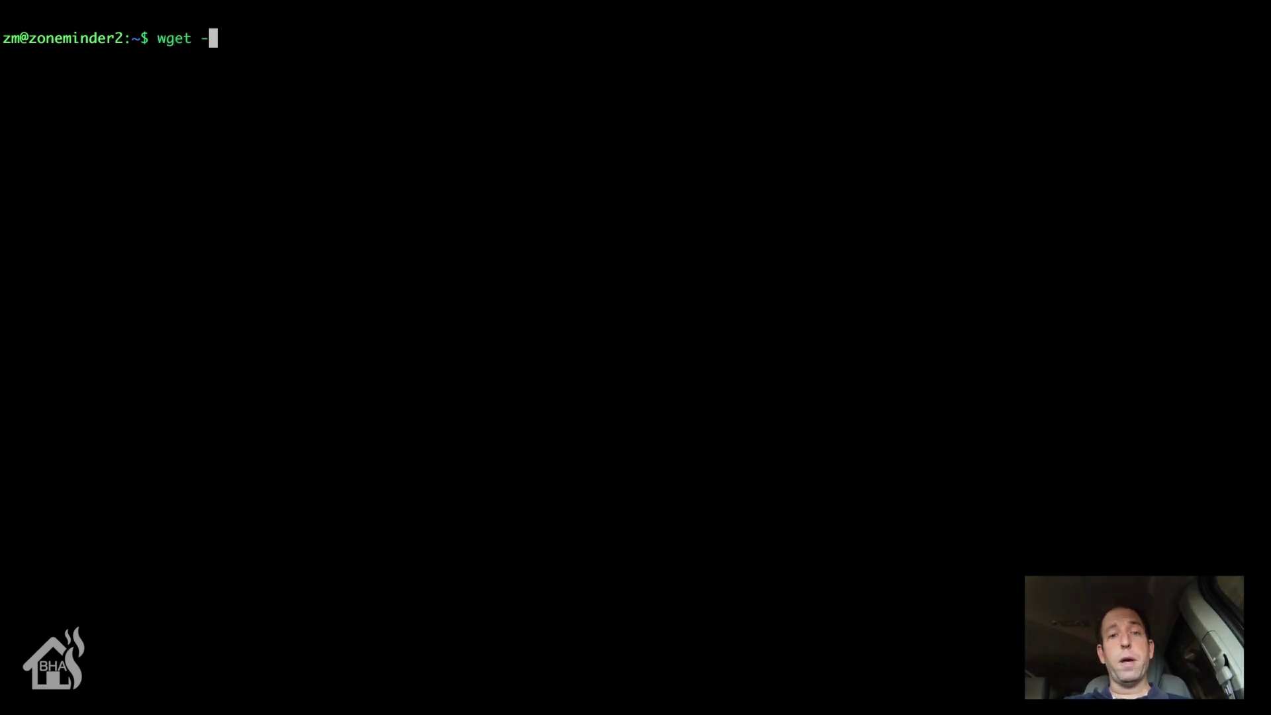
# Step: Download the forum link as zmodopipe.zip with wget and list the home folder to confirm
pyautogui.write('-O zmodopipe')
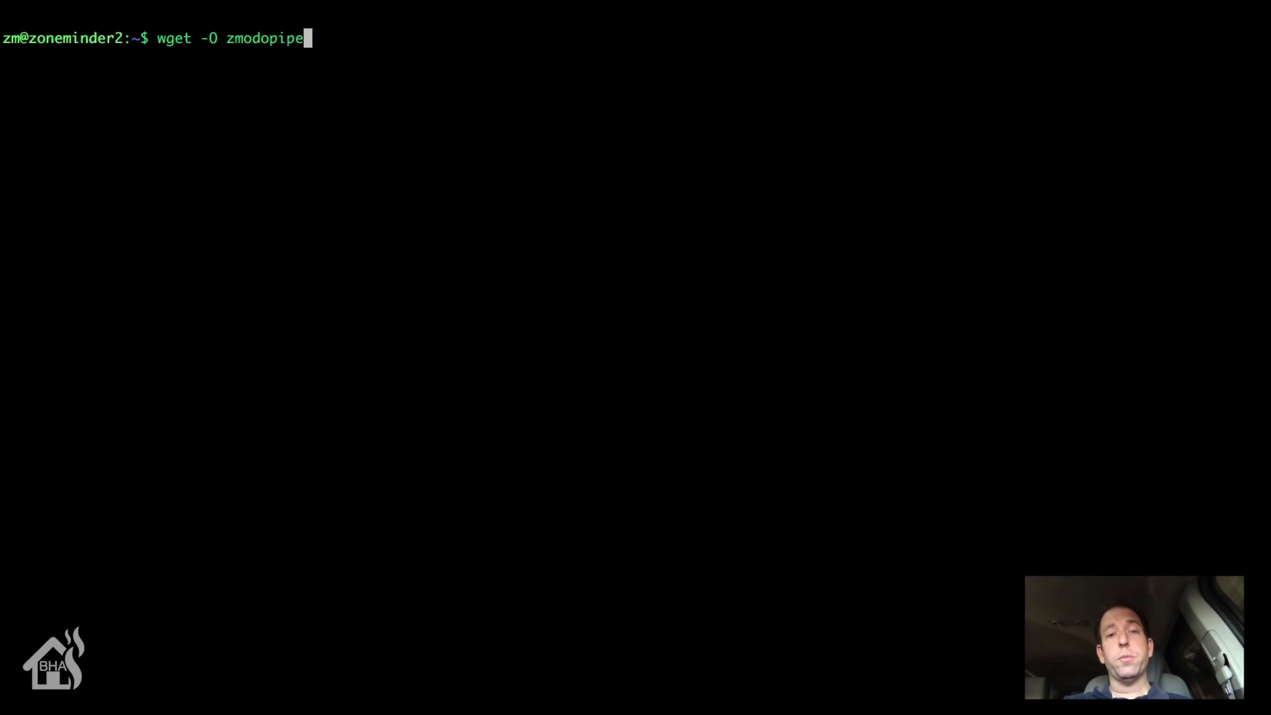
pyautogui.write('.zip')
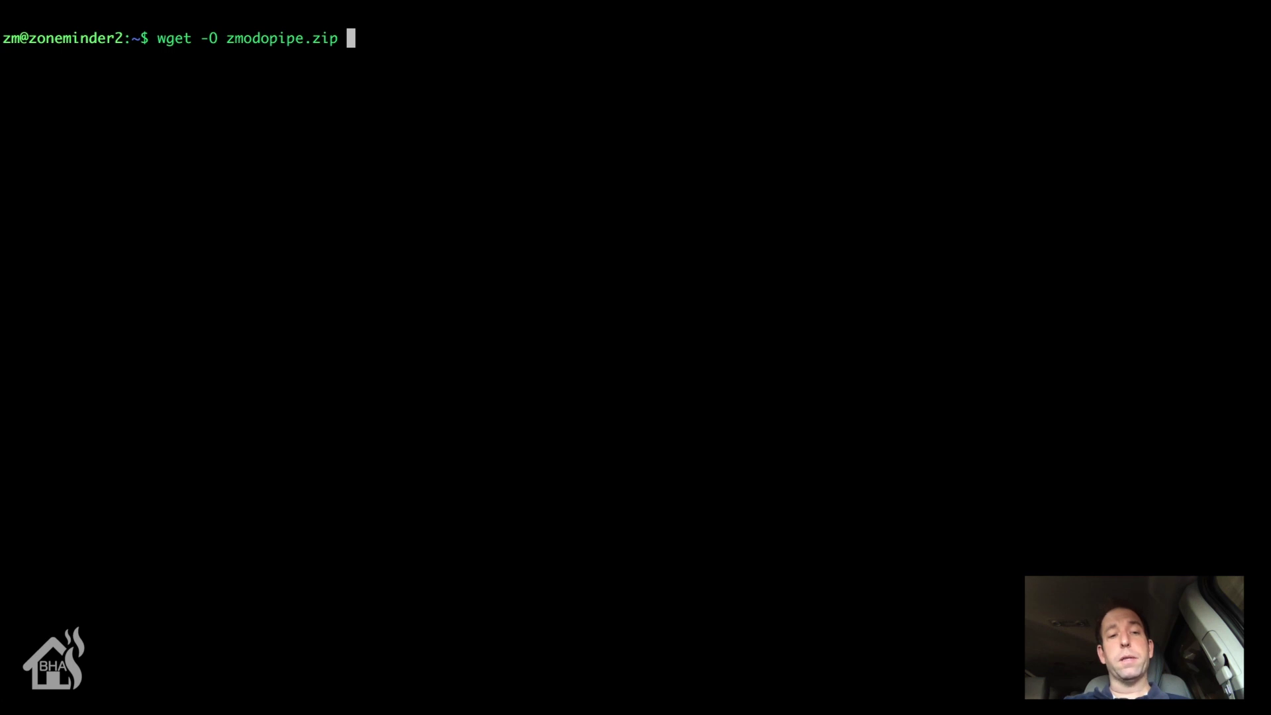
pyautogui.write('https://forums.zoneminder.com/download/file.php?id=553&sid=3c97e19185e51efed7f9ee432eeeeb26')
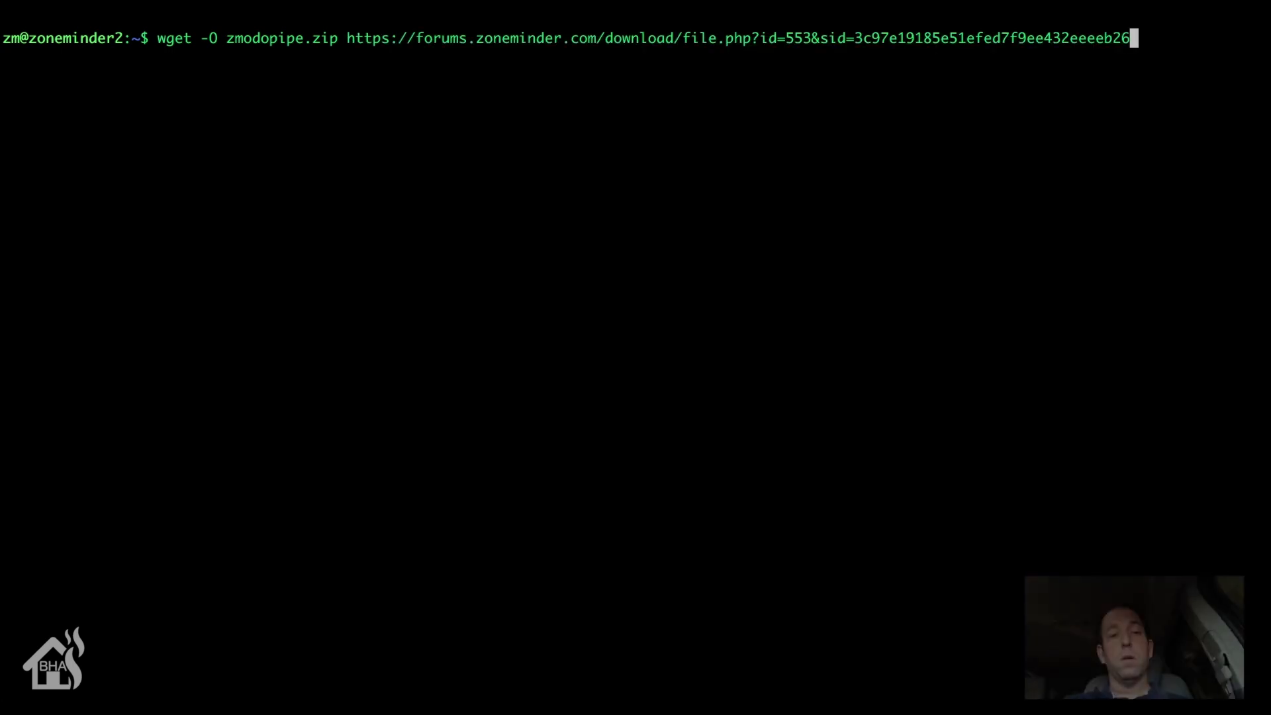
pyautogui.press('Return')
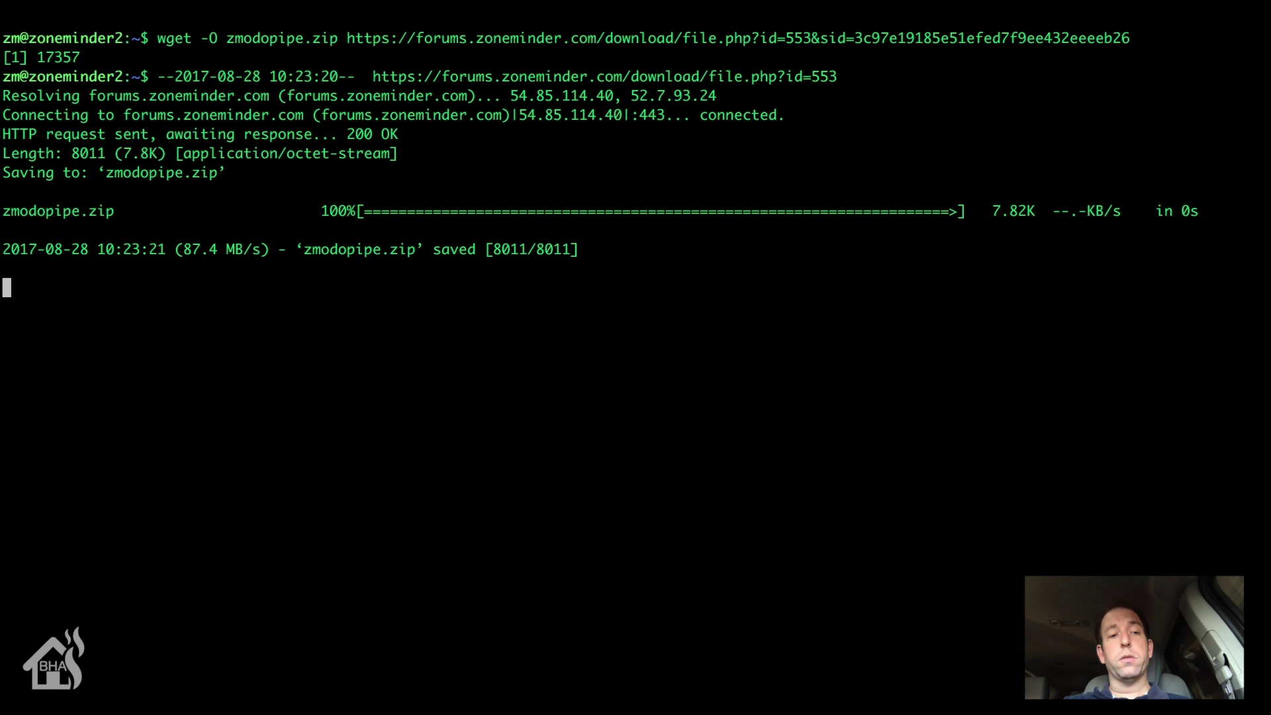
pyautogui.press('Return')
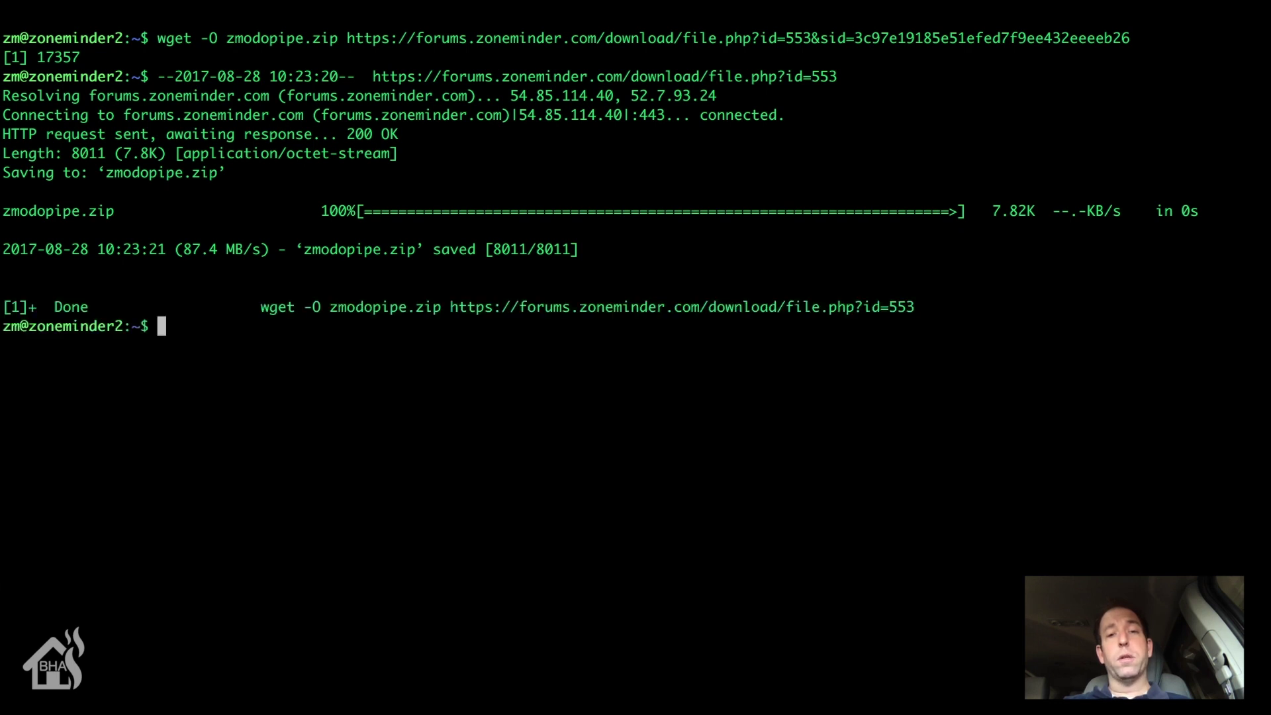
pyautogui.write('ls')
pyautogui.press('Return')
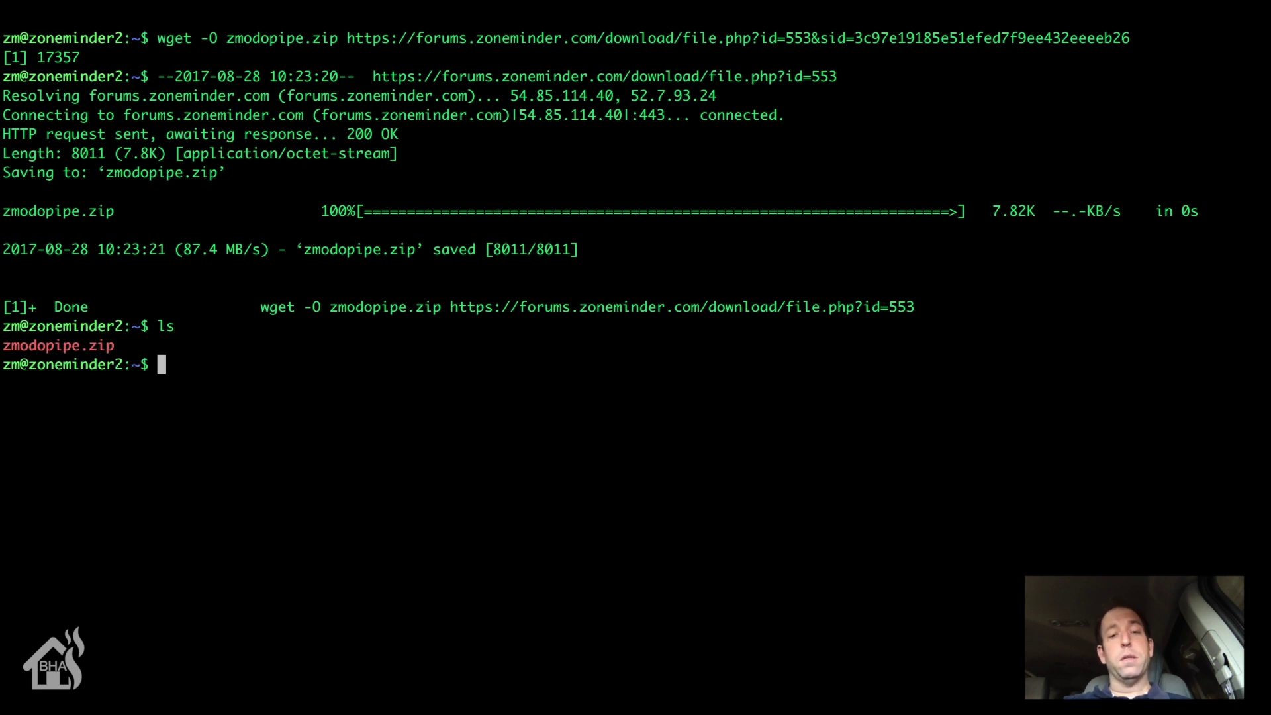
# Step: Extract zmodopipe.zip with unzip
pyautogui.write('unz')
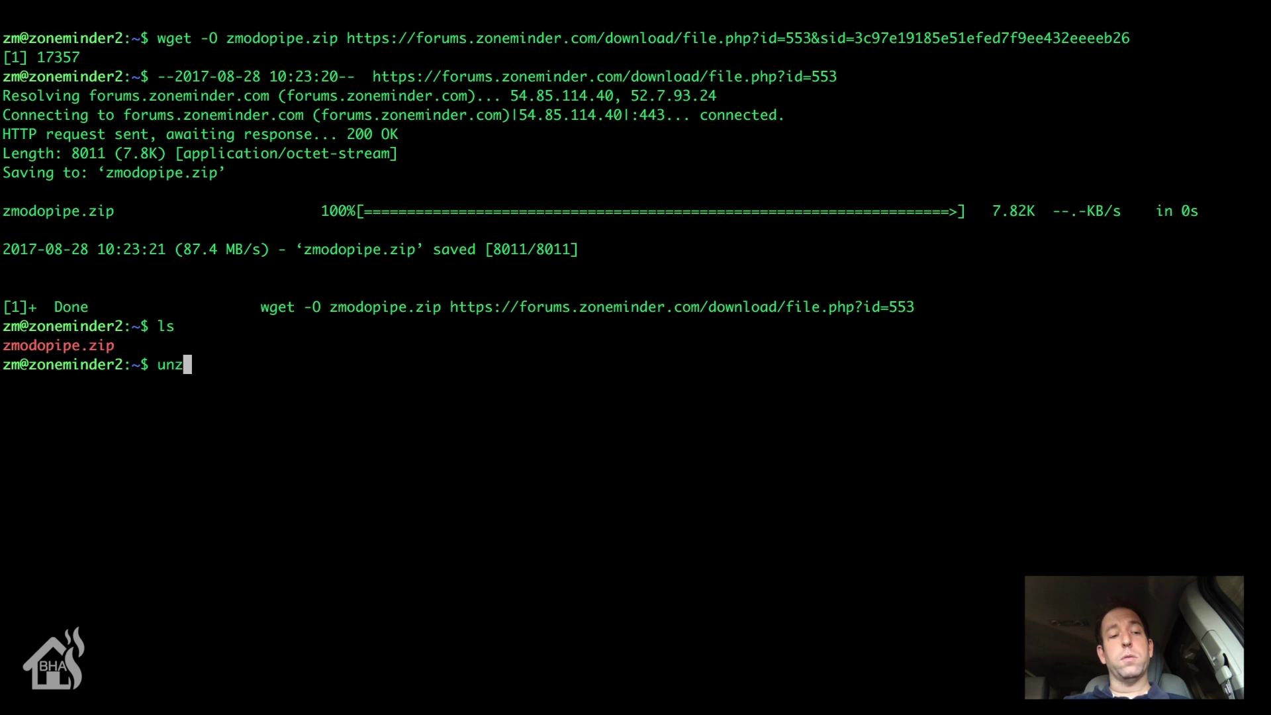
pyautogui.write('ip zmo')
pyautogui.press('Tab')
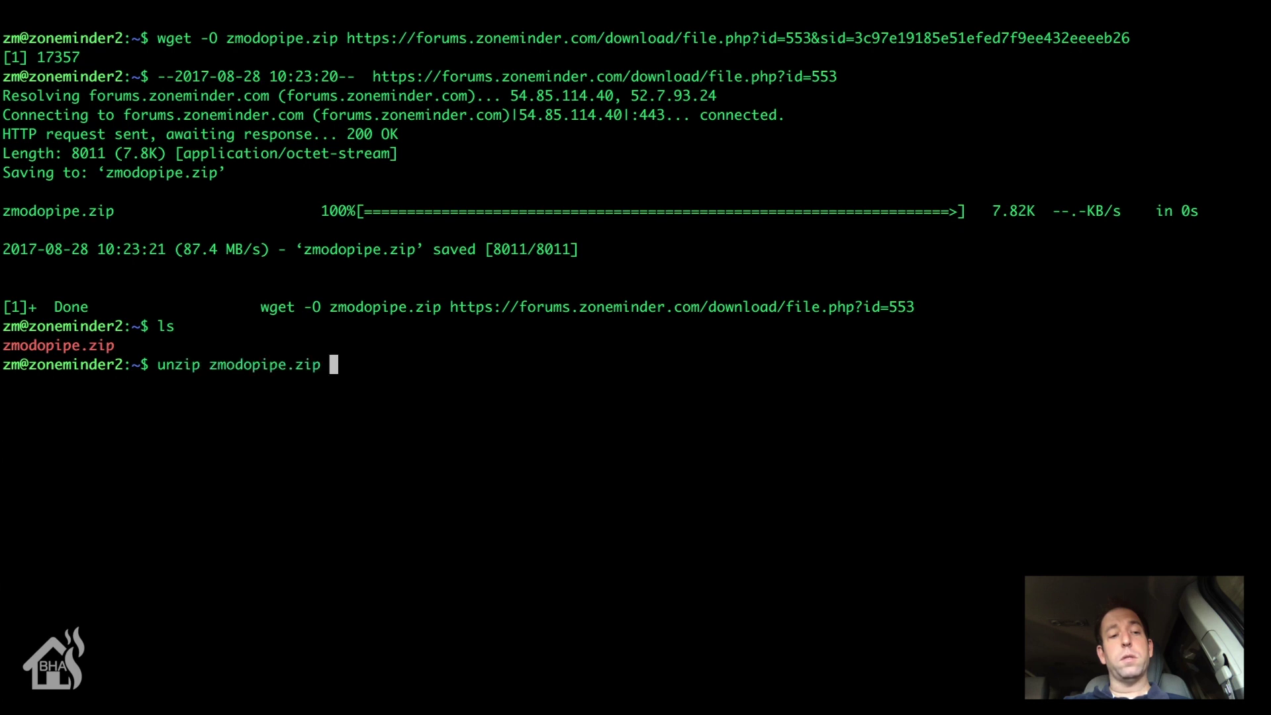
pyautogui.press('Return')
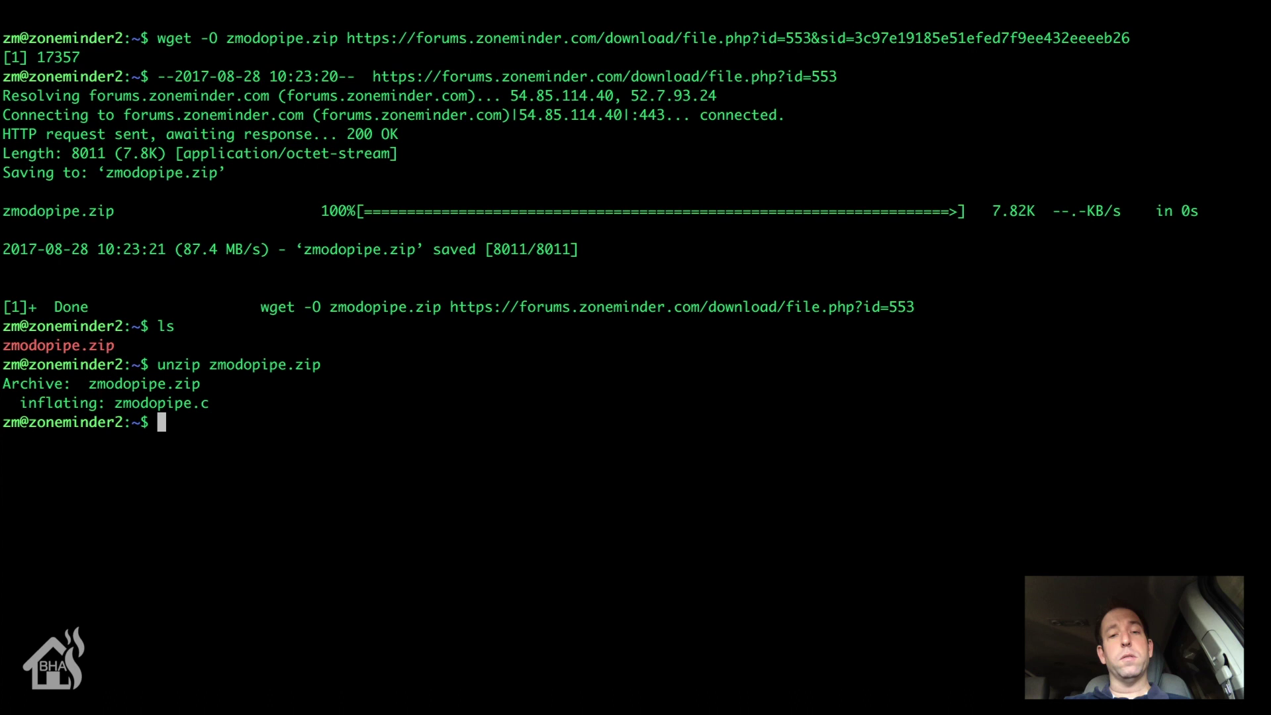
# Step: Confirm zmodopipe.c was extracted, then install the gcc compiler with apt-get
pyautogui.write('ls')
pyautogui.press('Return')
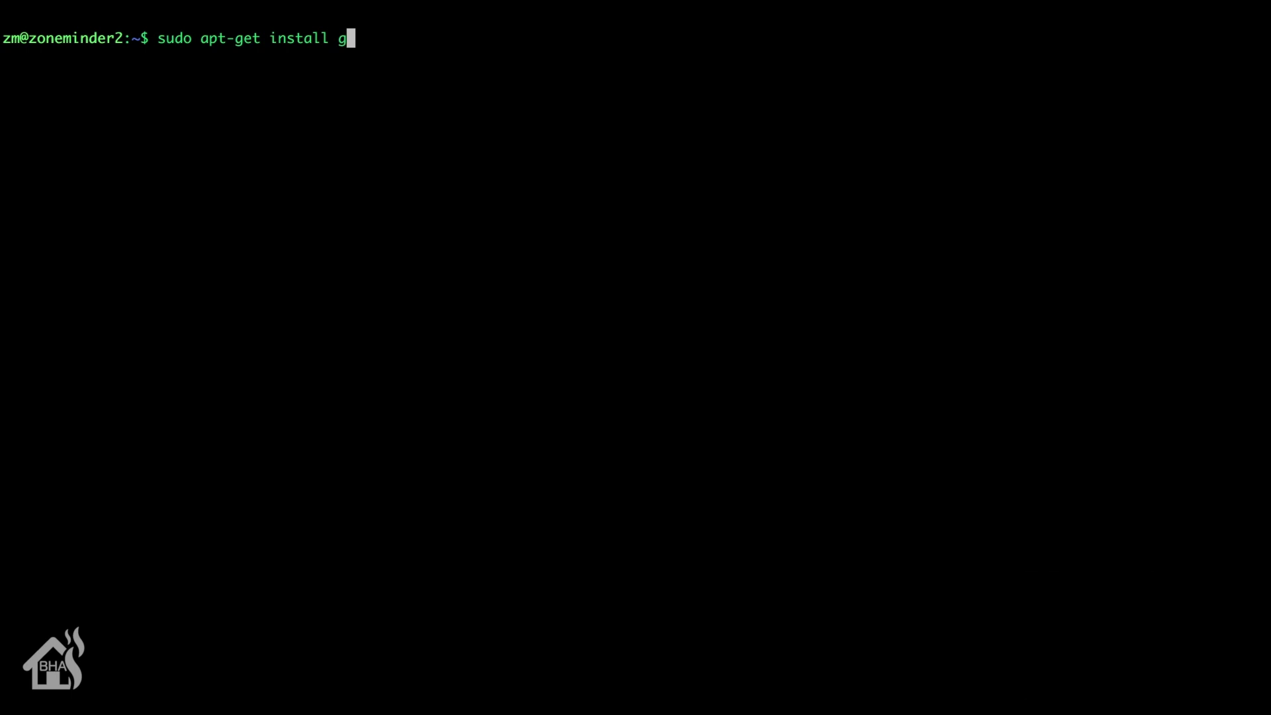
pyautogui.press('Return')
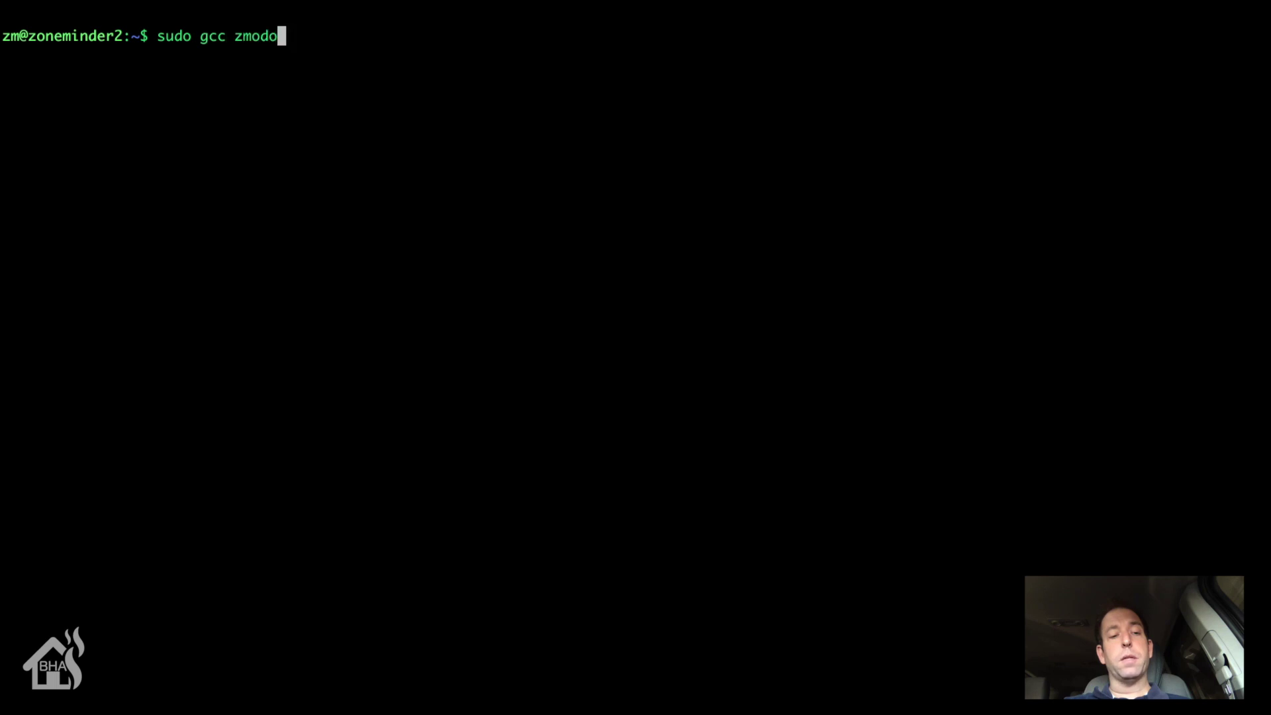
# Step: Compile zmodopipe.c into a zmodopipe executable with sudo gcc and verify it with ls
pyautogui.write('c ')
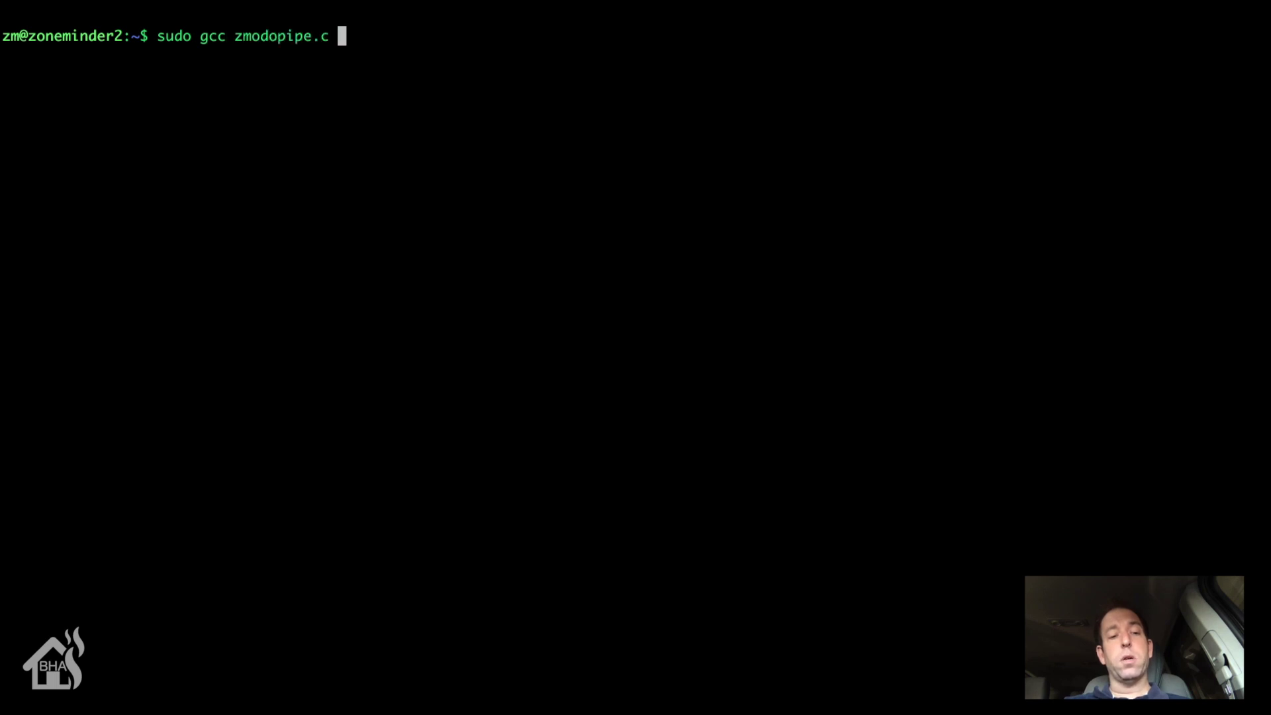
pyautogui.write('-o zmodopipe.')
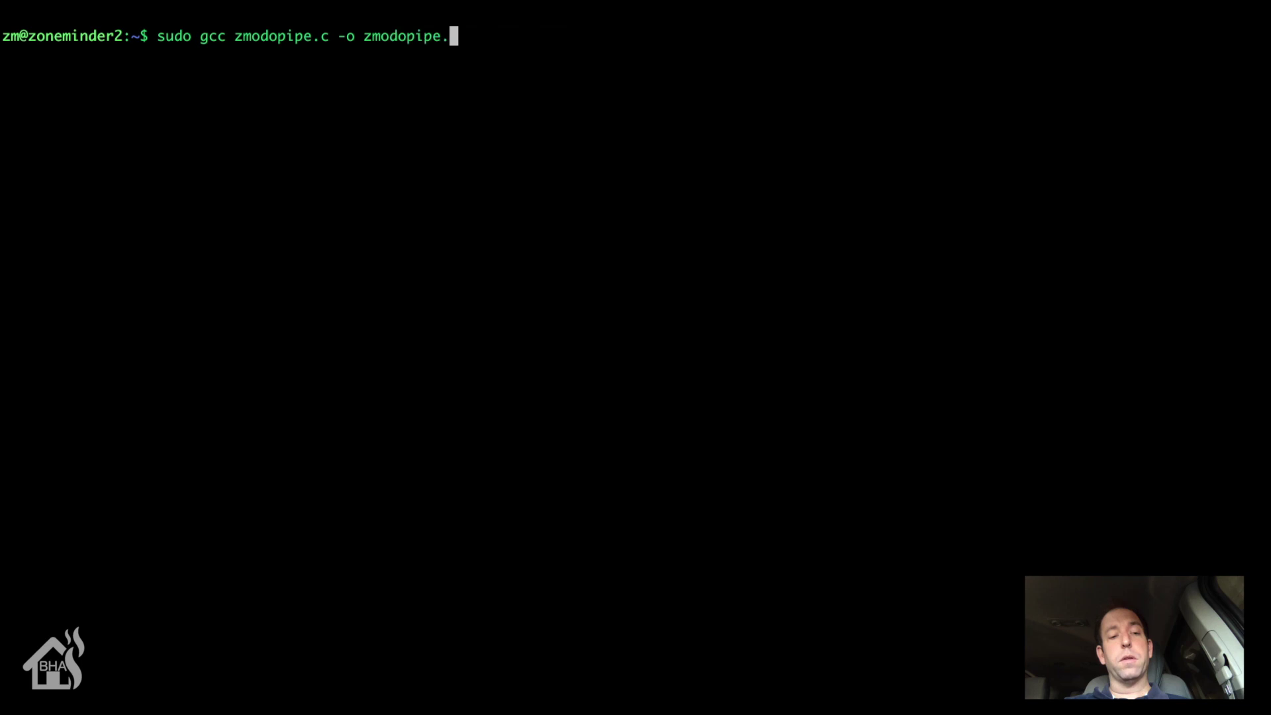
pyautogui.press('BackSpace')
pyautogui.press('Return')
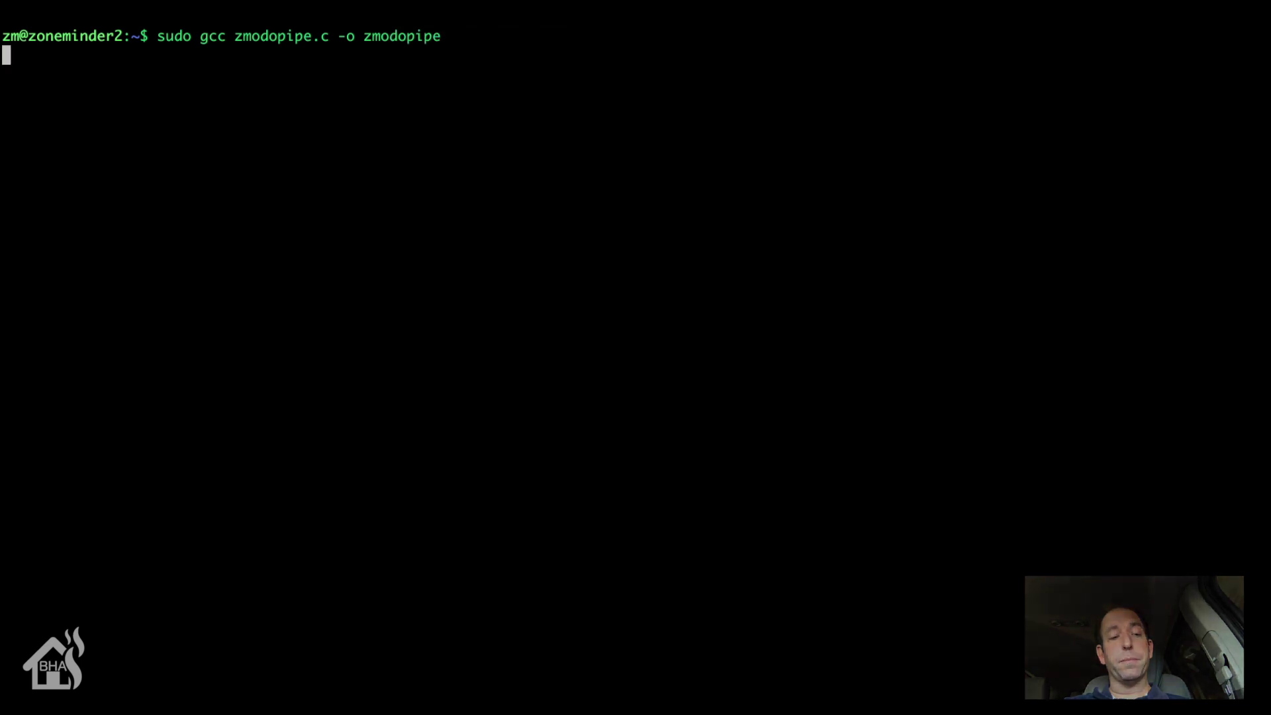
pyautogui.write('ls')
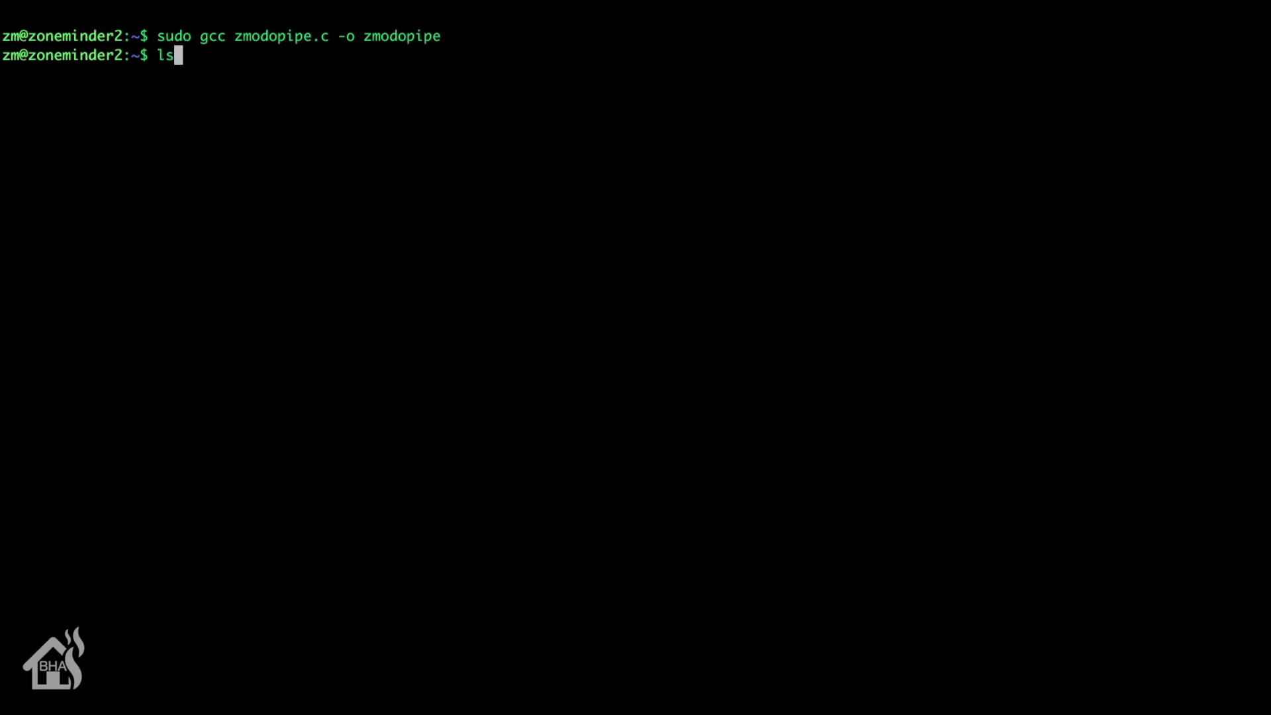
pyautogui.press('Return')
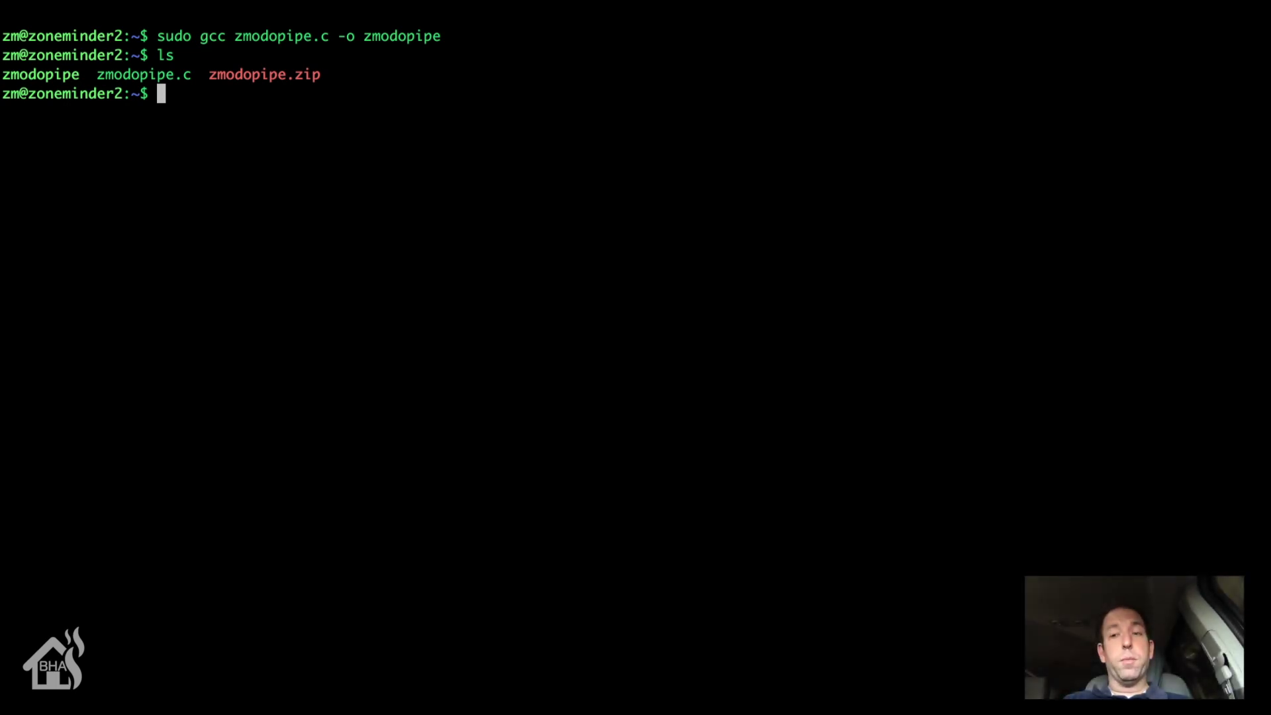
# Step: Create a zmp folder and move all zmodo* files into it
pyautogui.write('mkdir zmp')
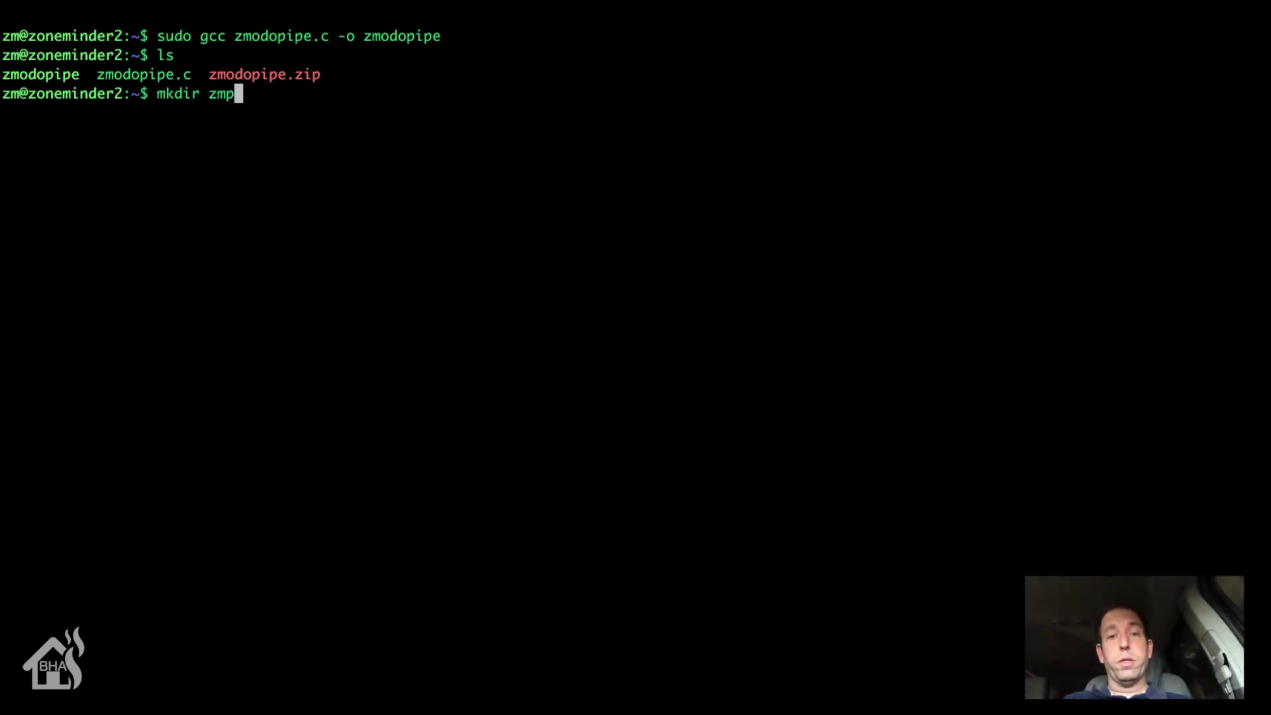
pyautogui.press('Return')
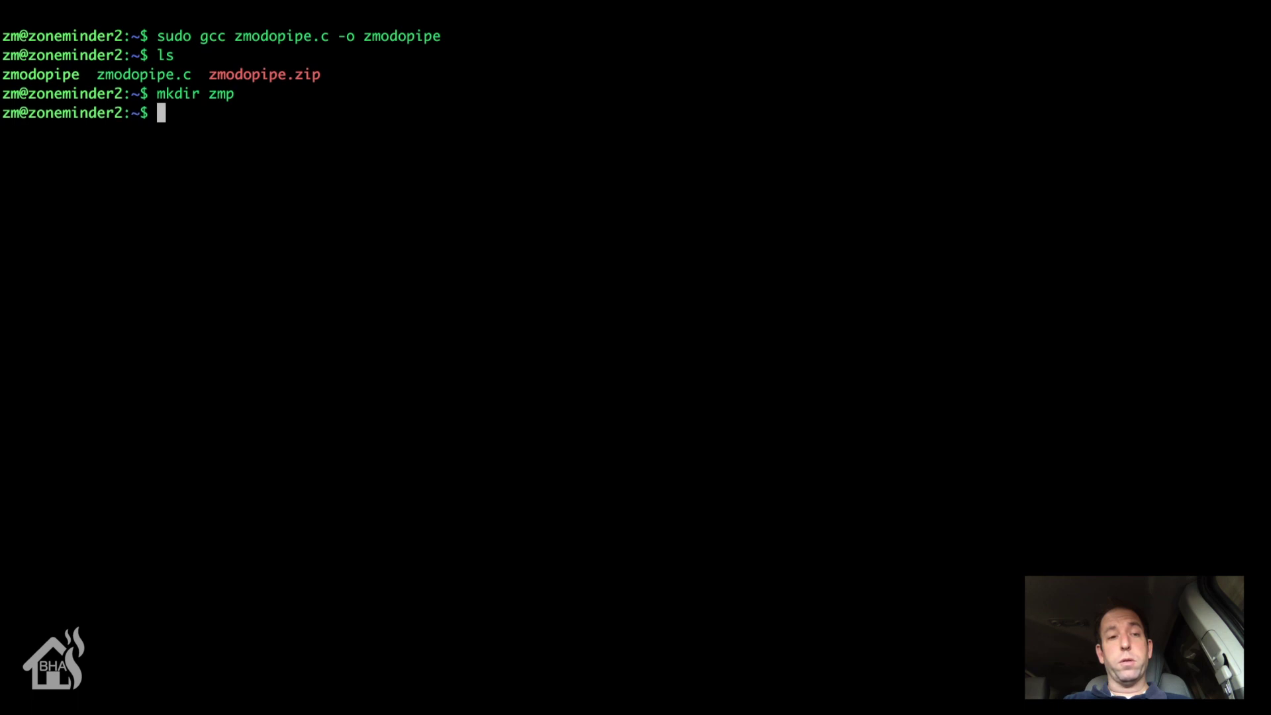
pyautogui.write('sudo m')
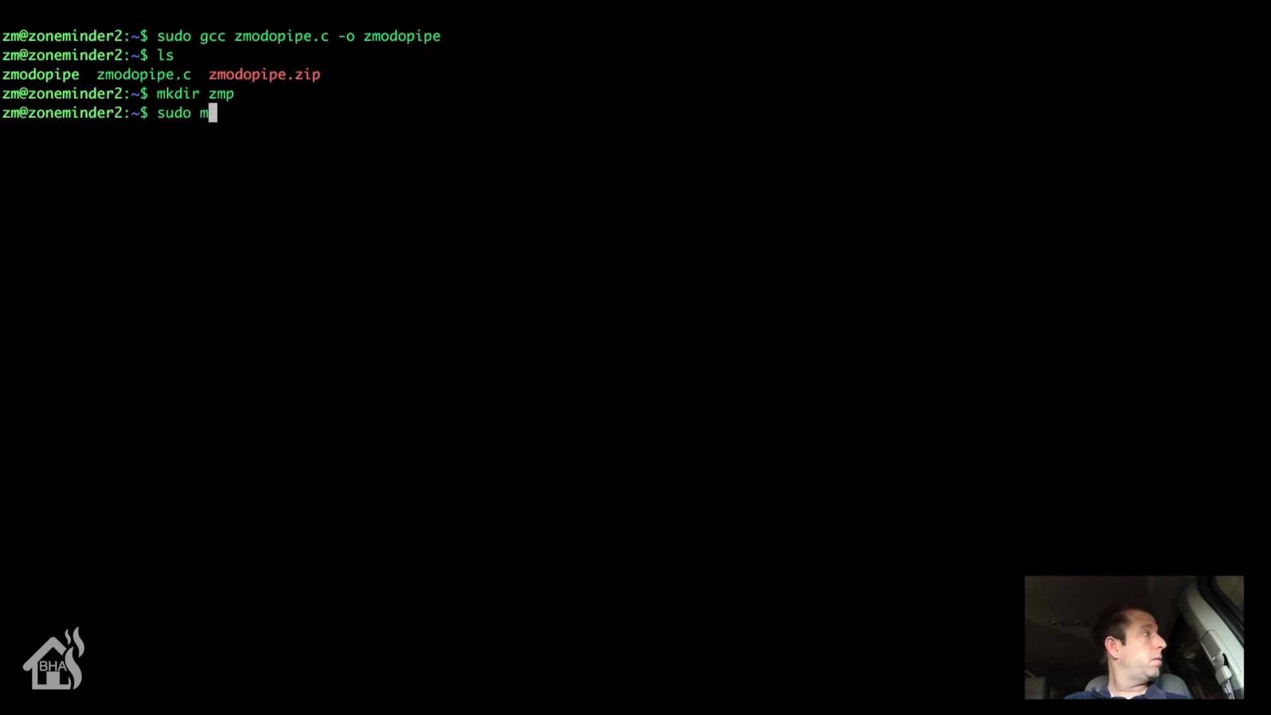
pyautogui.write('v zmodo')
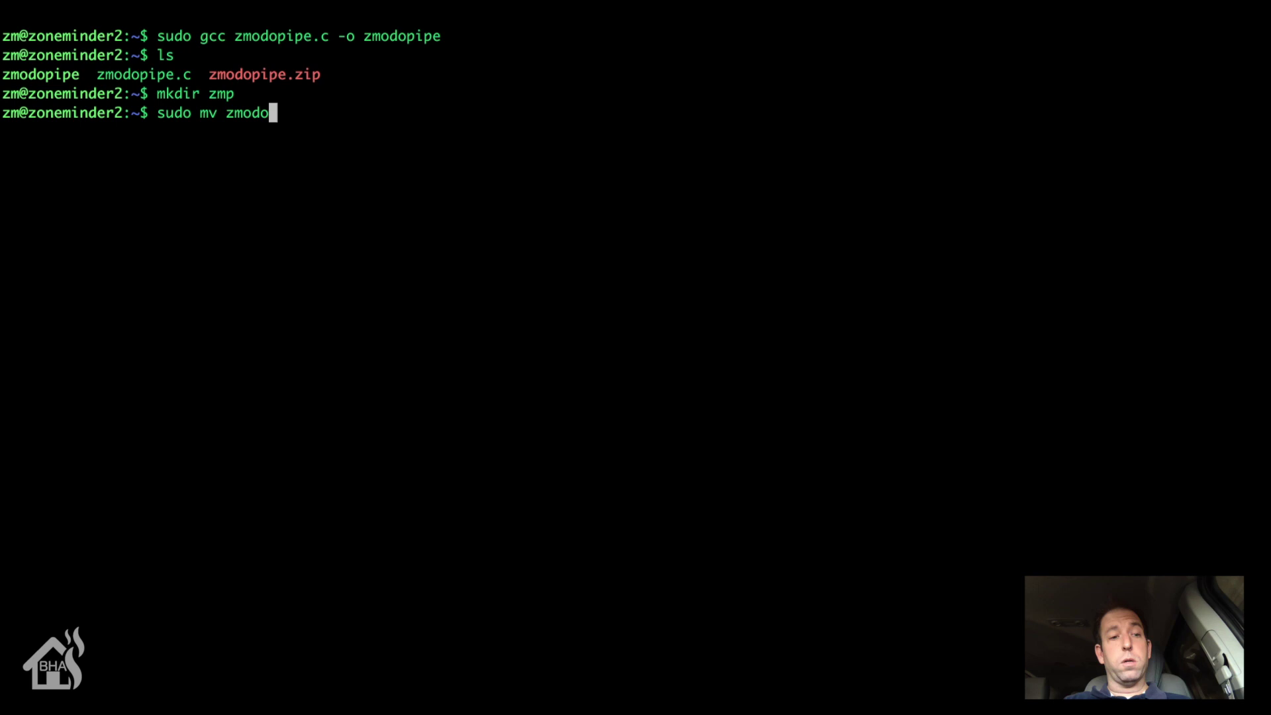
pyautogui.write('* zmp/')
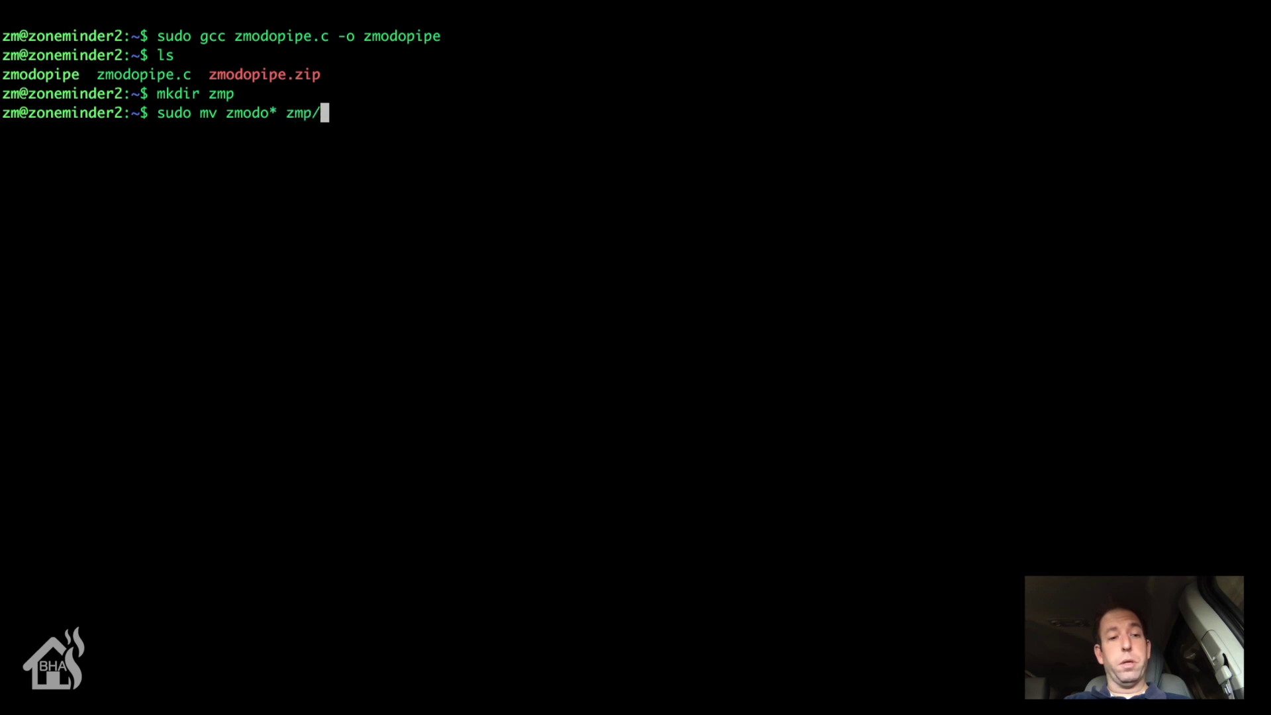
pyautogui.press('Return')
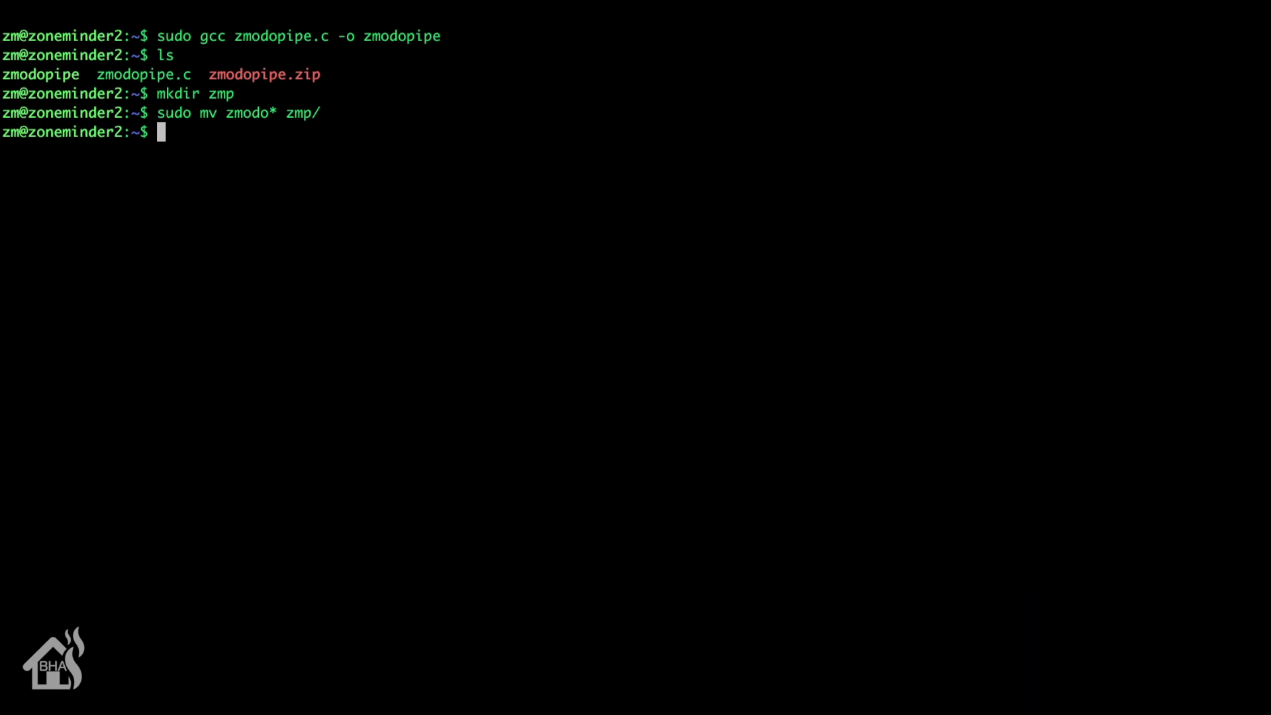
# Step: Change into zmp and display zmodopipe's help with './zmodopipe -h'
pyautogui.write('cd zmp')
pyautogui.press('Return')
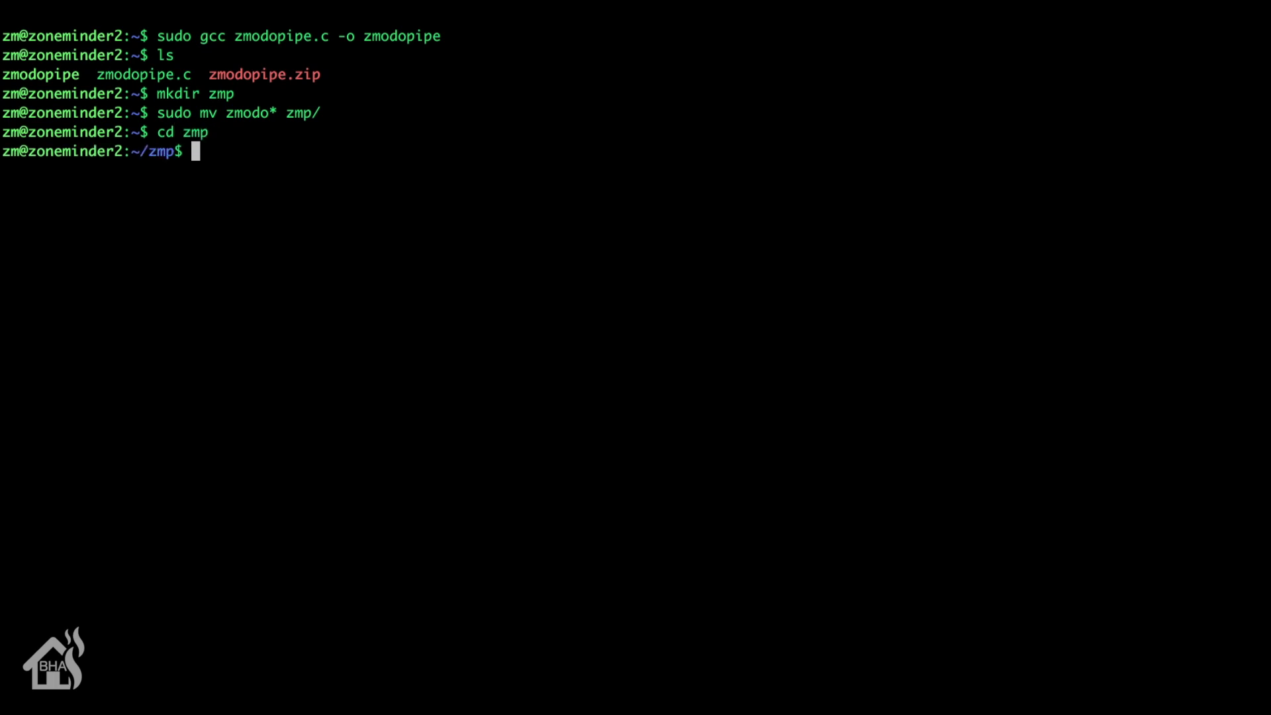
pyautogui.write('./zmodopipe ')
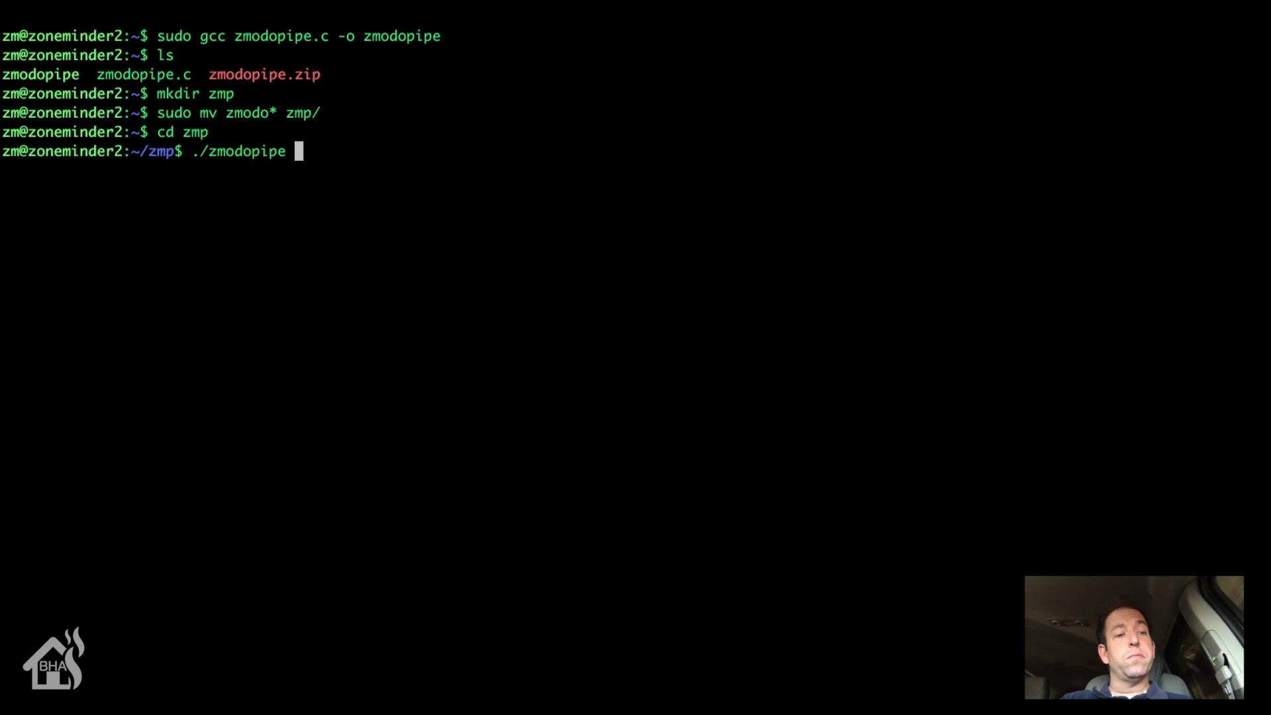
pyautogui.write('-h')
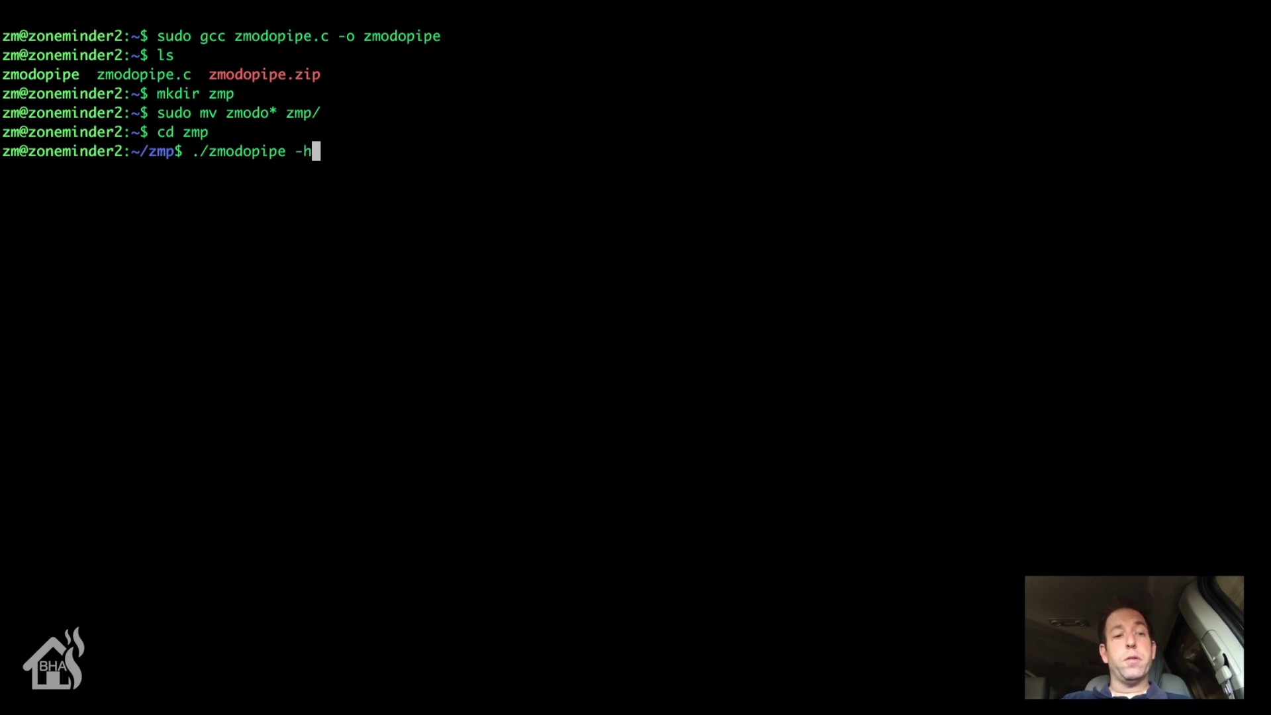
pyautogui.press('Return')
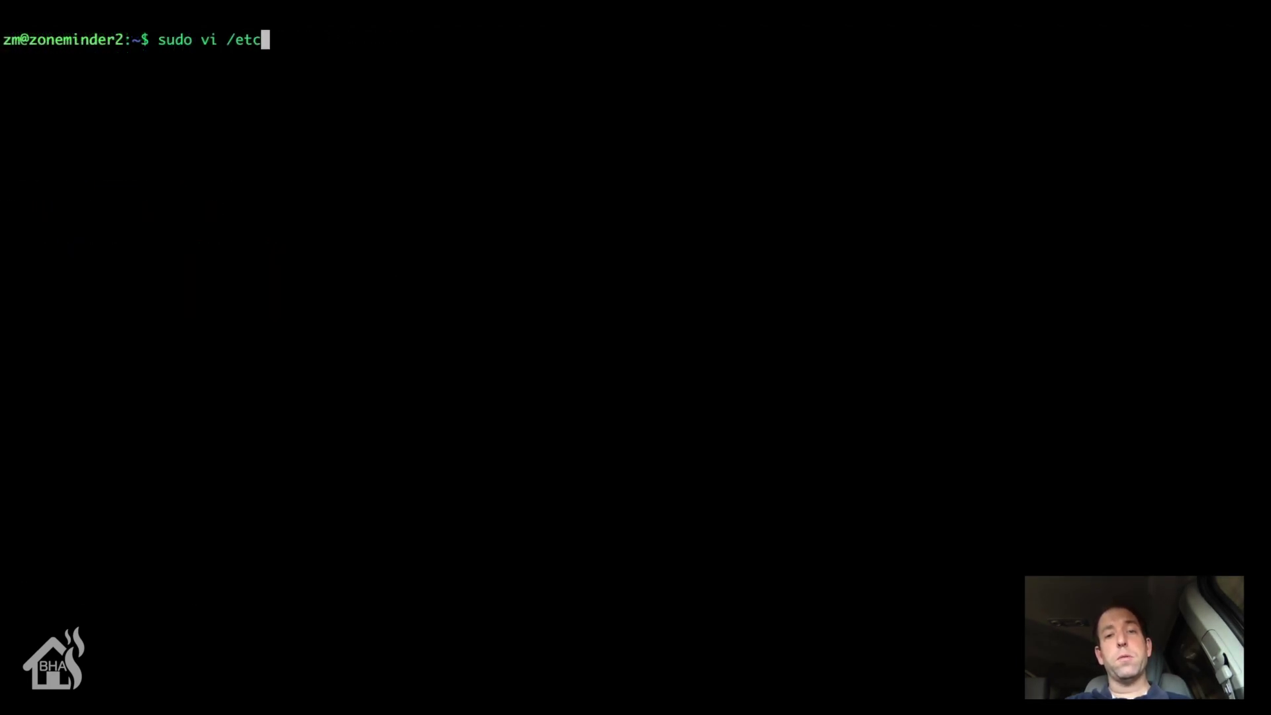
pyautogui.write('/systemd')
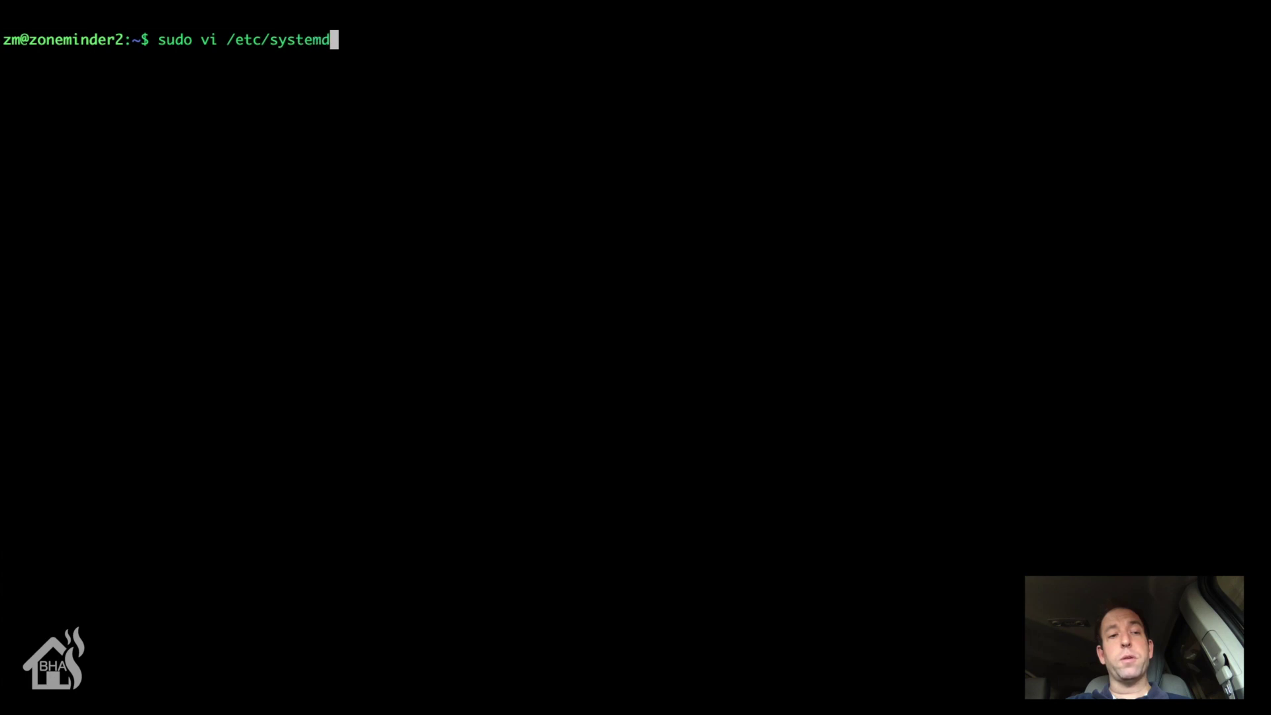
pyautogui.write('/system')
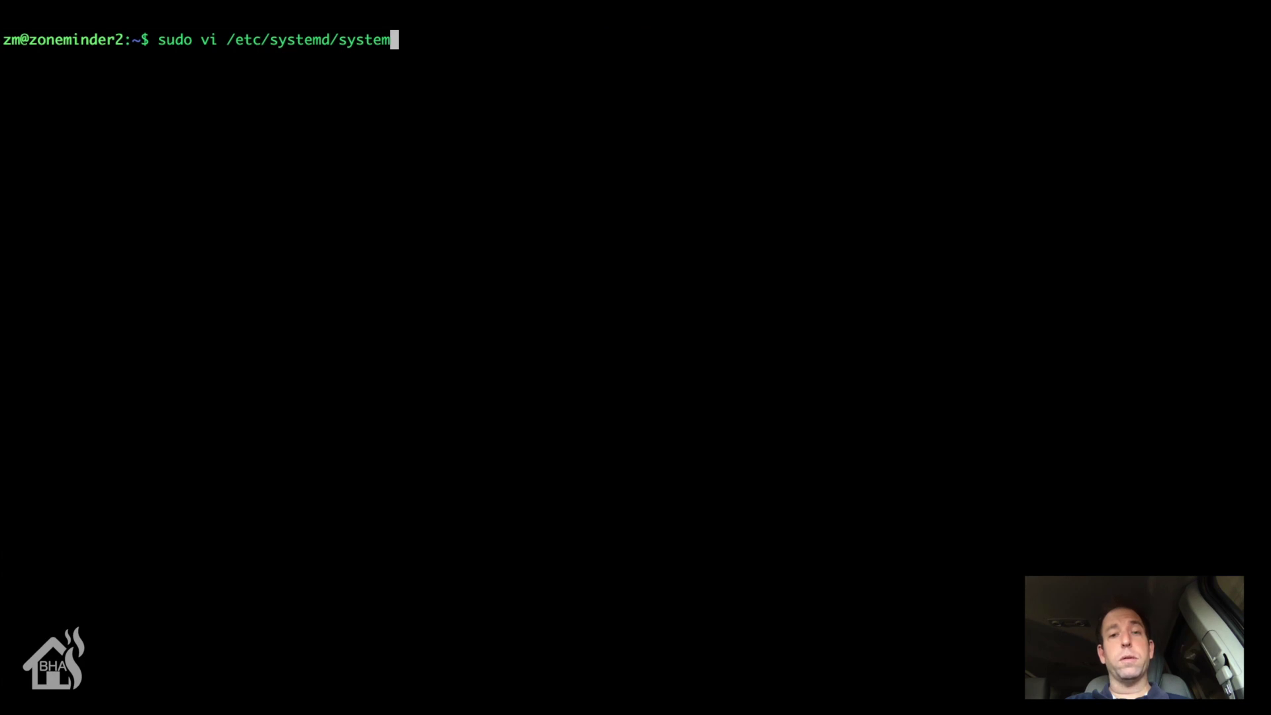
pyautogui.click(214, 674)
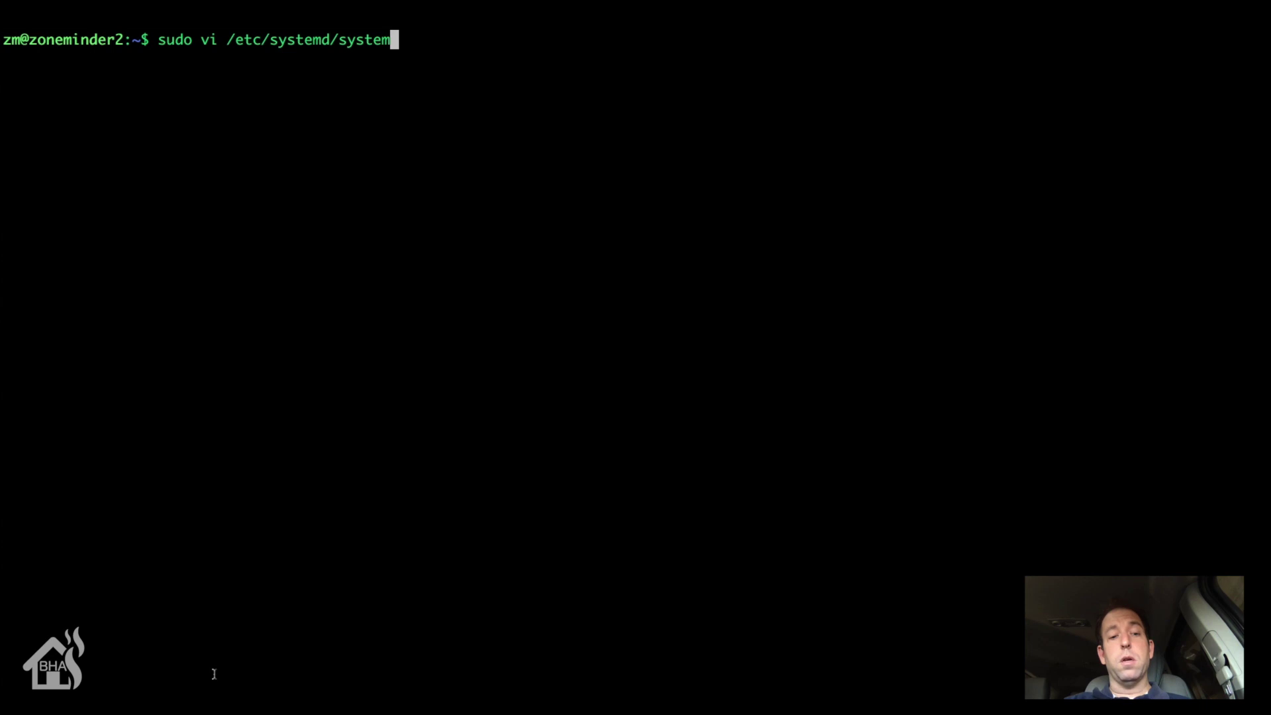
pyautogui.write('/z')
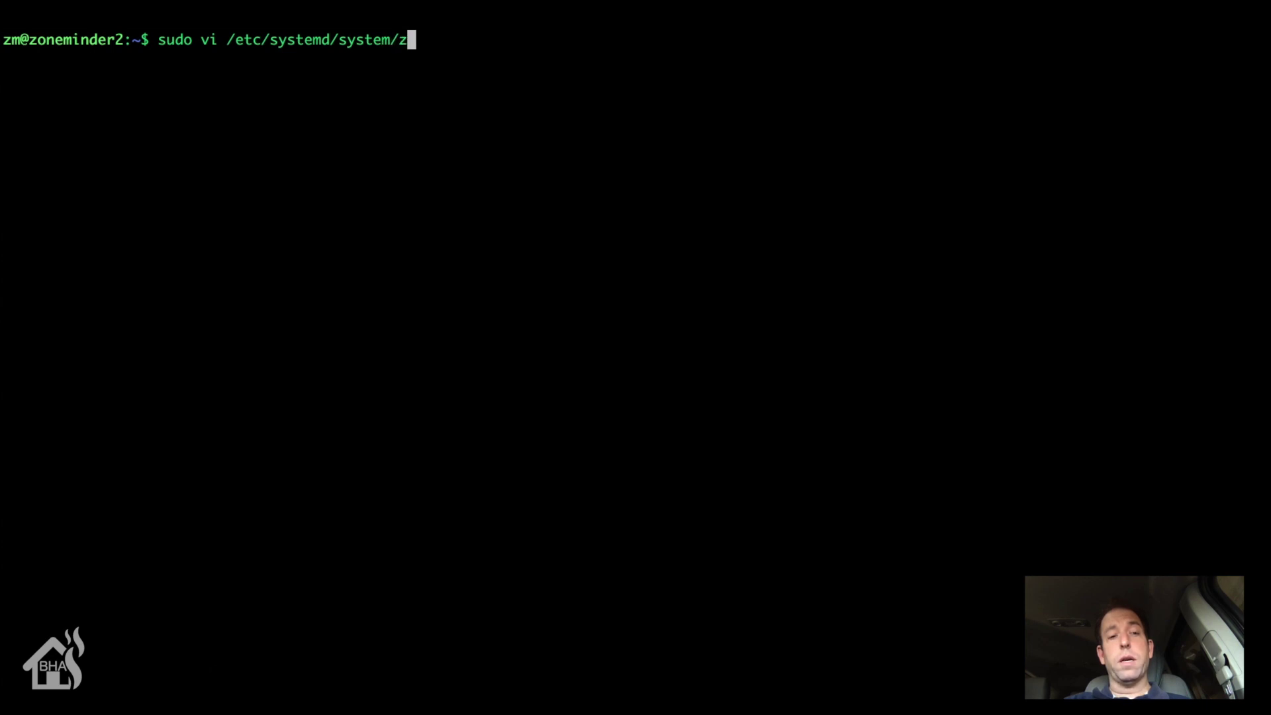
pyautogui.write('modopipe')
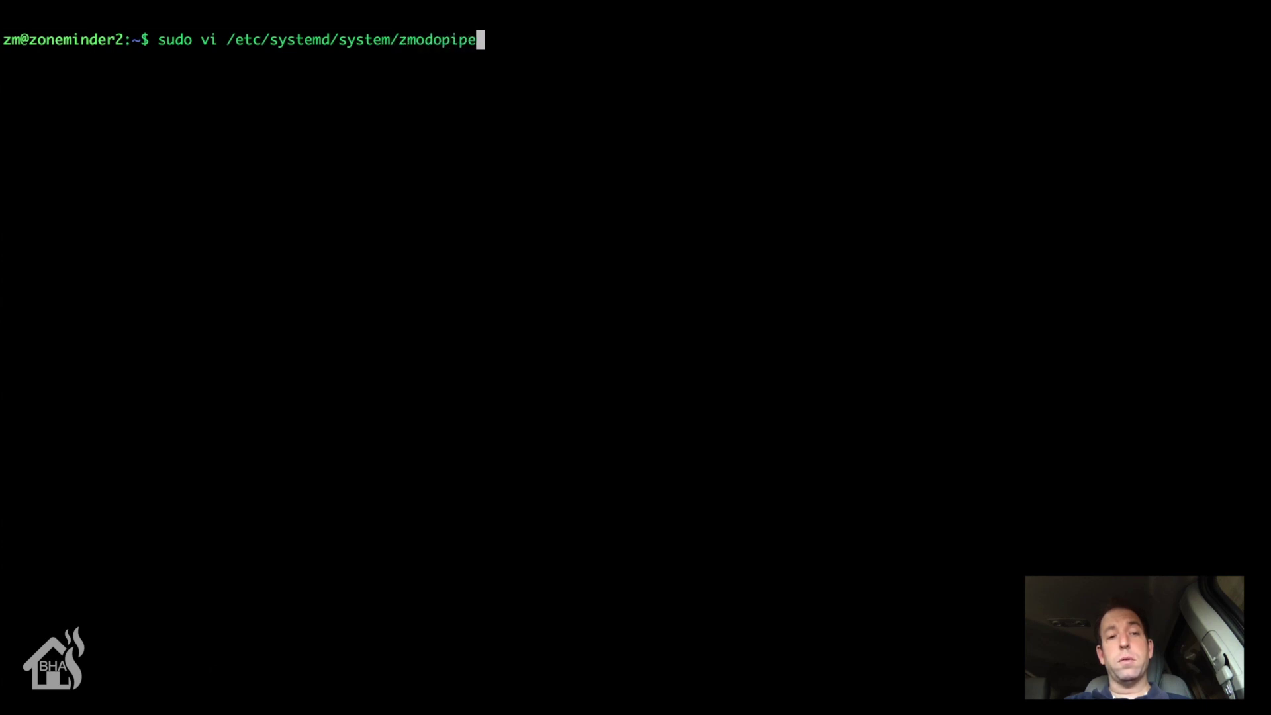
pyautogui.write('@zm.serice')
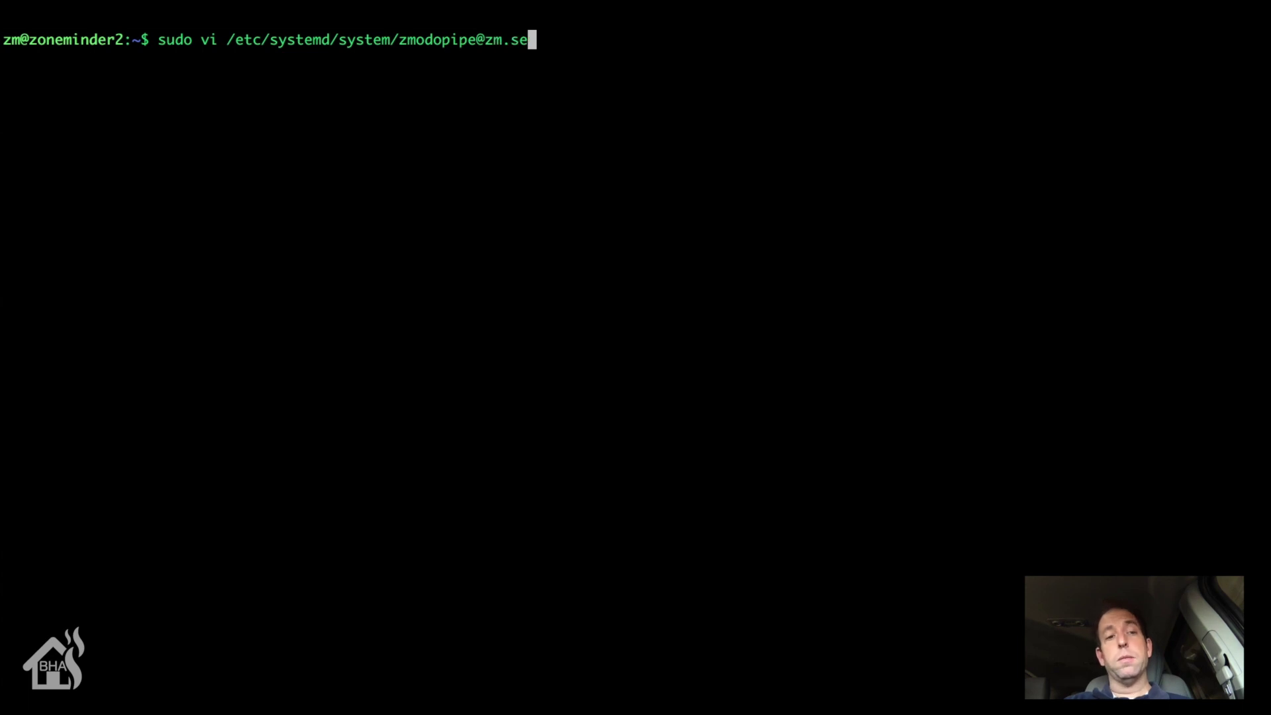
pyautogui.press('BackSpace')
pyautogui.press('BackSpace')
pyautogui.press('BackSpace')
pyautogui.write('vice')
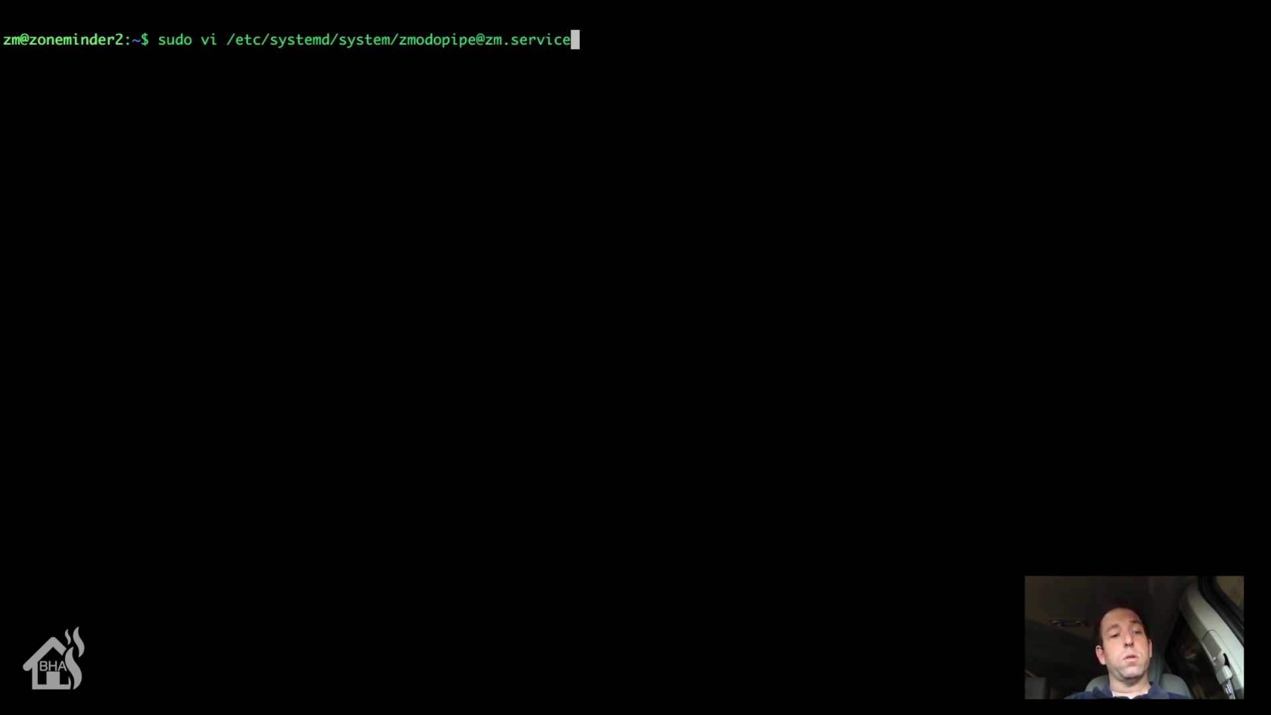
pyautogui.press('Return')
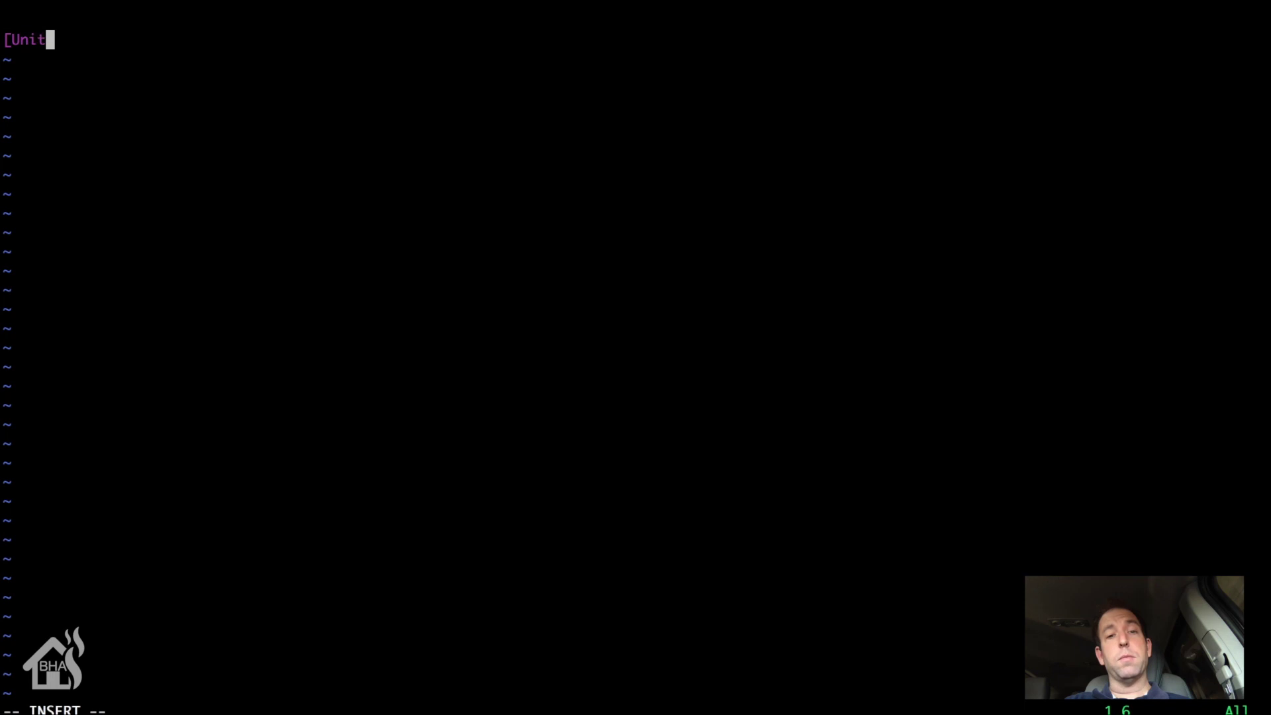
# Step: Enter 'Description= Zmodopipe' and 'After=network.target' under [Unit], leaving a blank line after
pyautogui.press('Return')
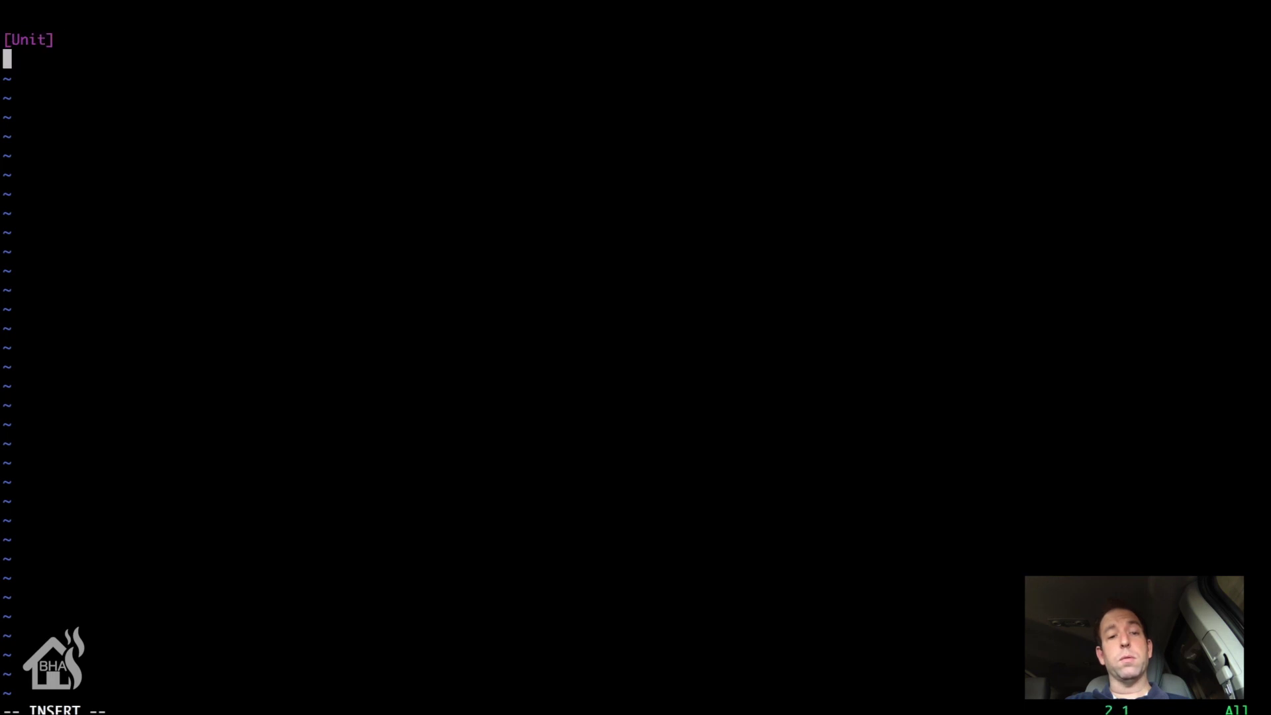
pyautogui.write('Description:')
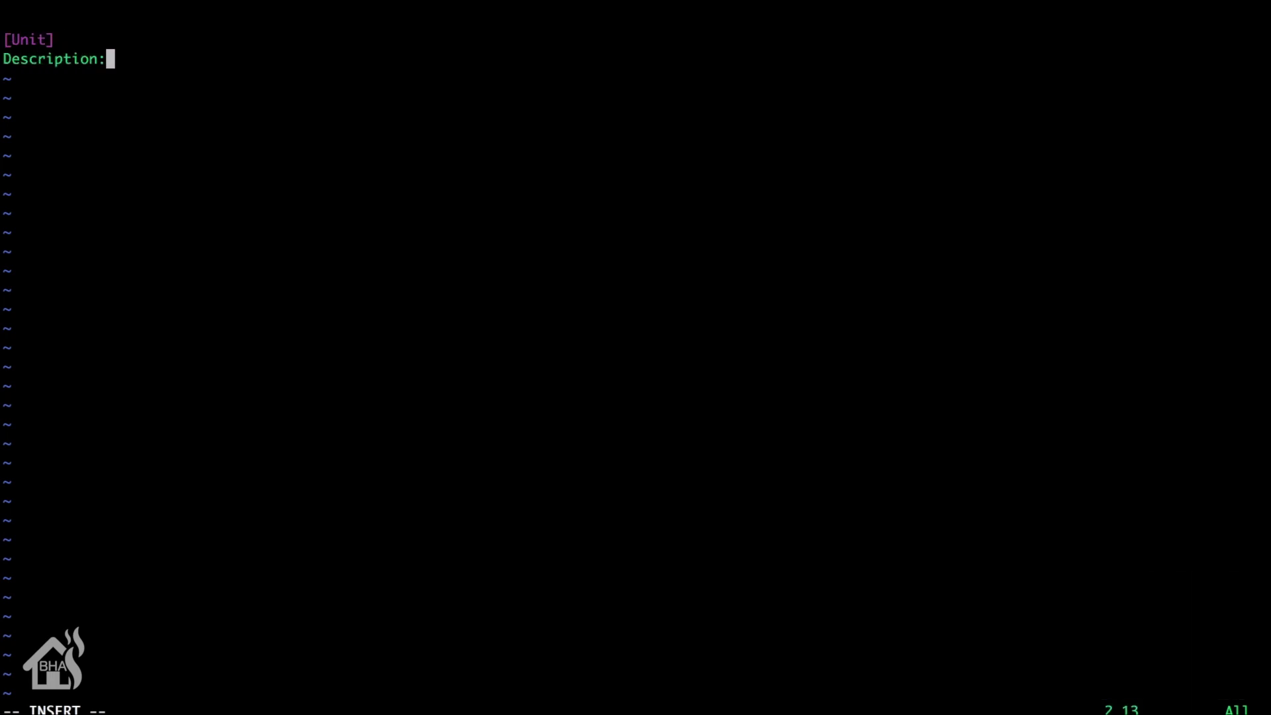
pyautogui.press('BackSpace')
pyautogui.press('BackSpace')
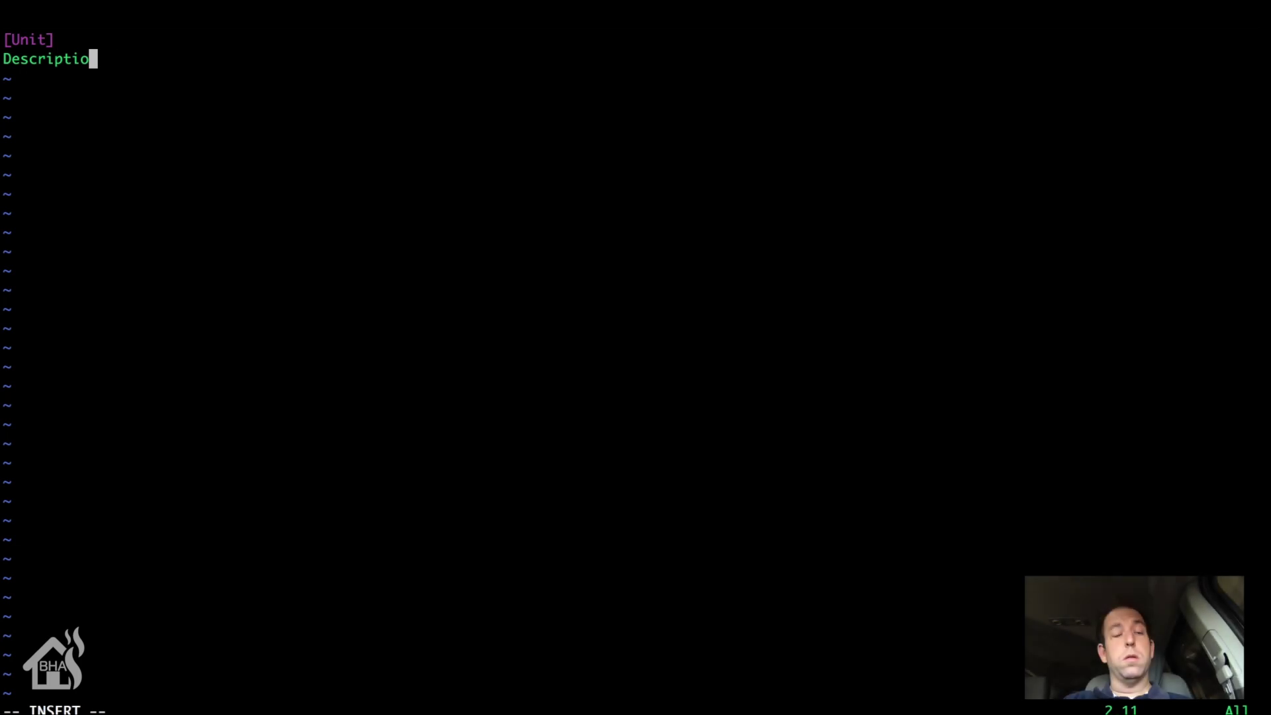
pyautogui.write('n= ')
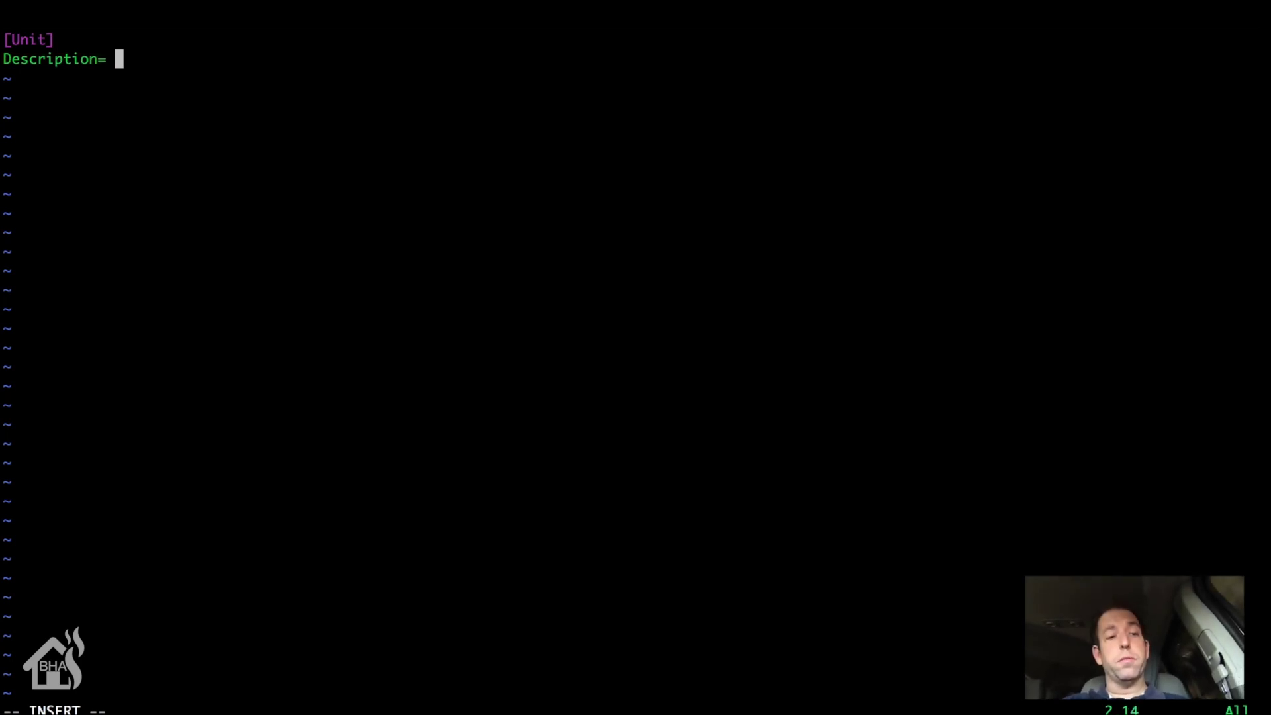
pyautogui.write('Zmo')
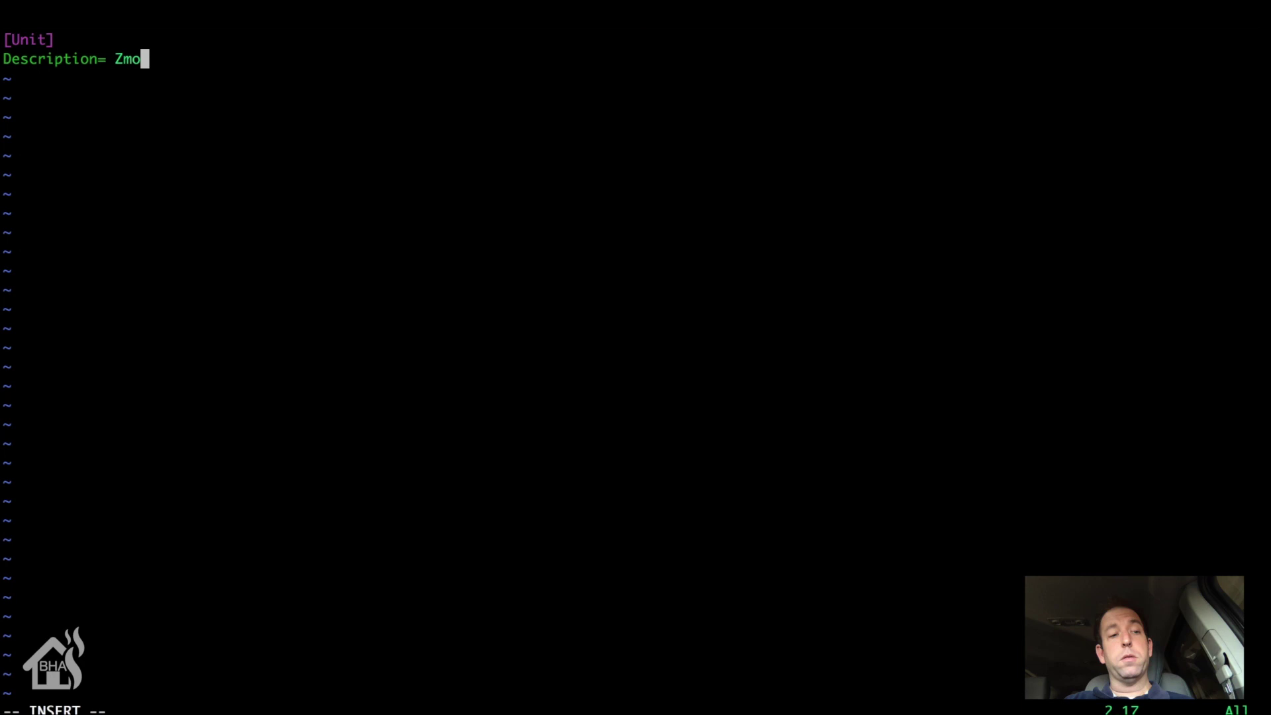
pyautogui.write('dopipe')
pyautogui.press('Return')
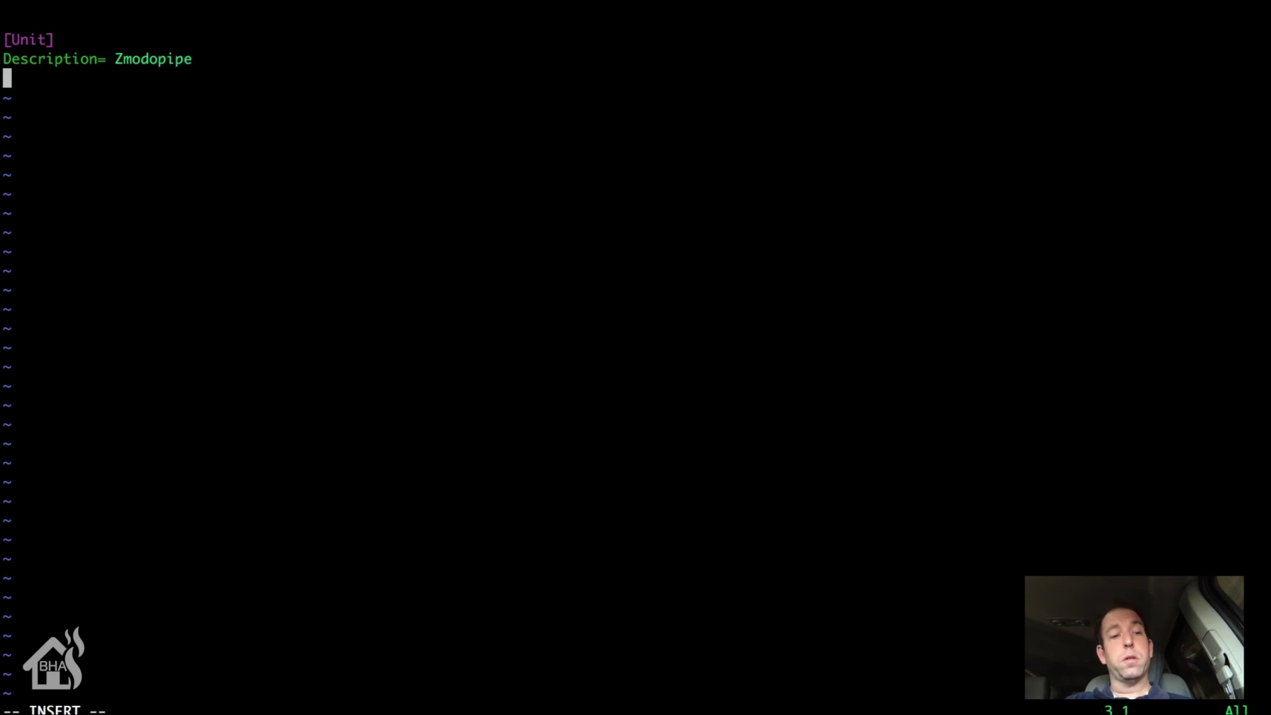
pyautogui.write('After')
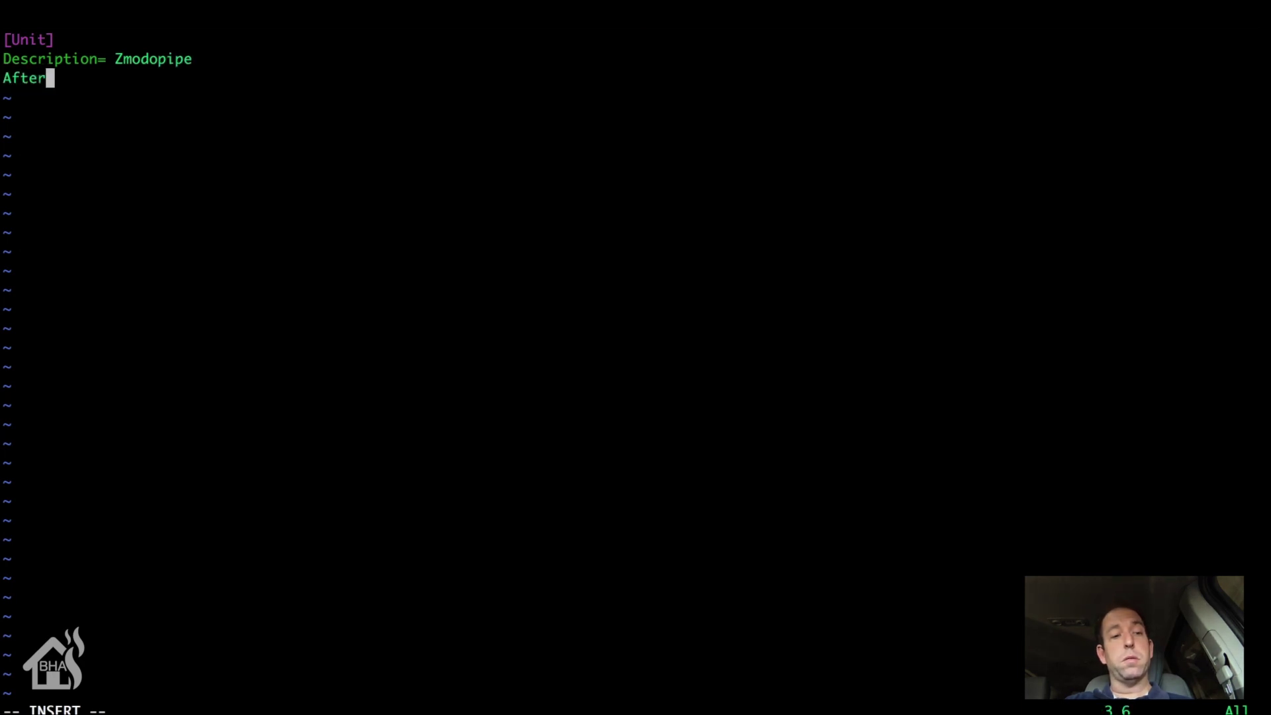
pyautogui.write('=net')
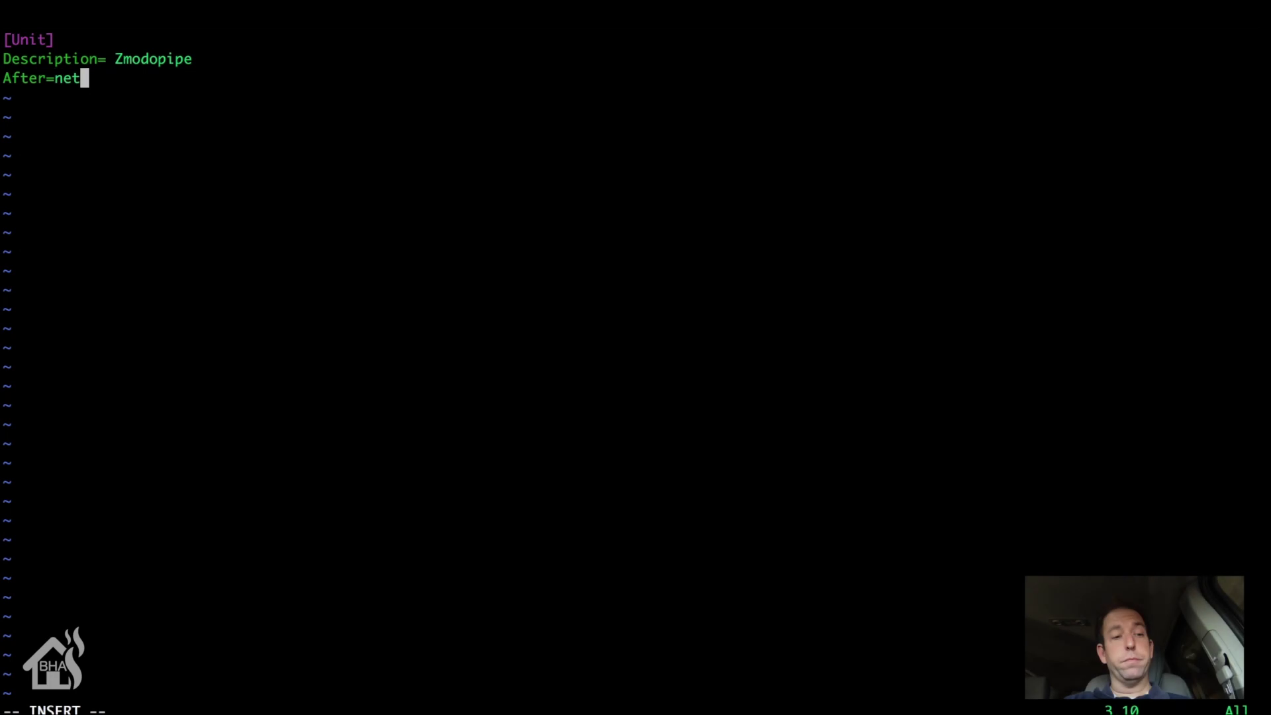
pyautogui.write('work.target')
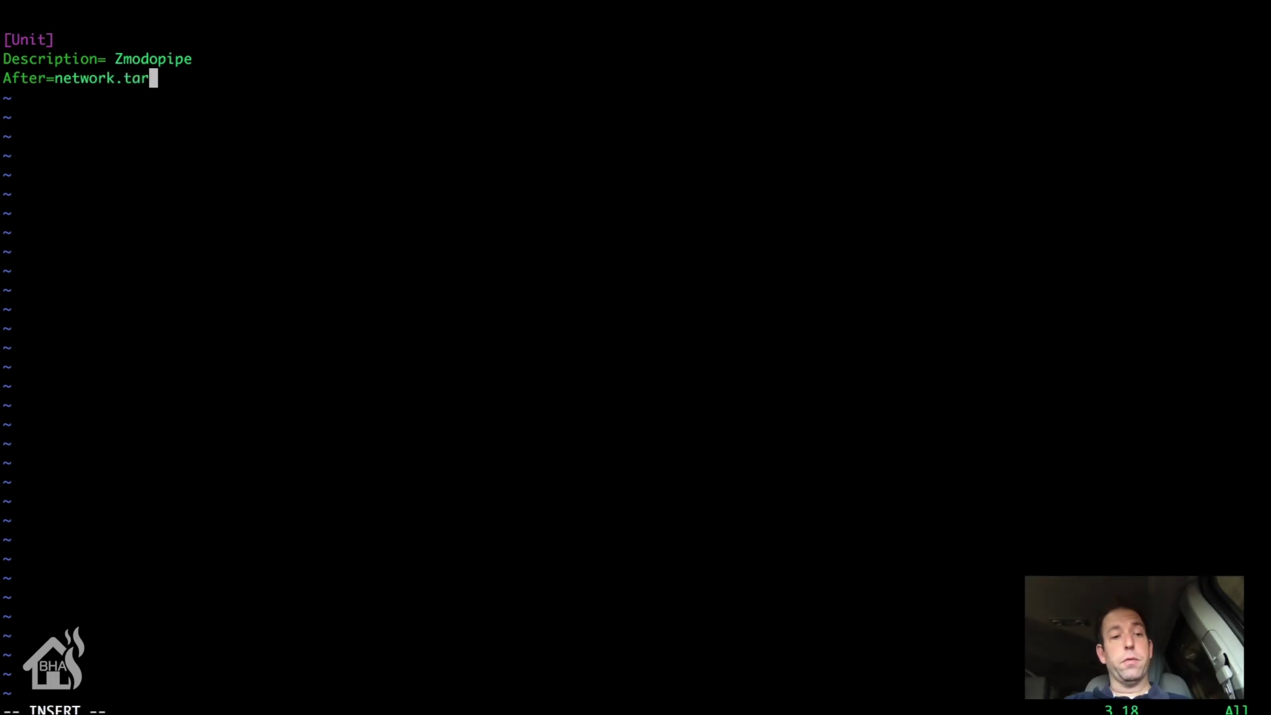
pyautogui.press('Return')
pyautogui.press('Return')
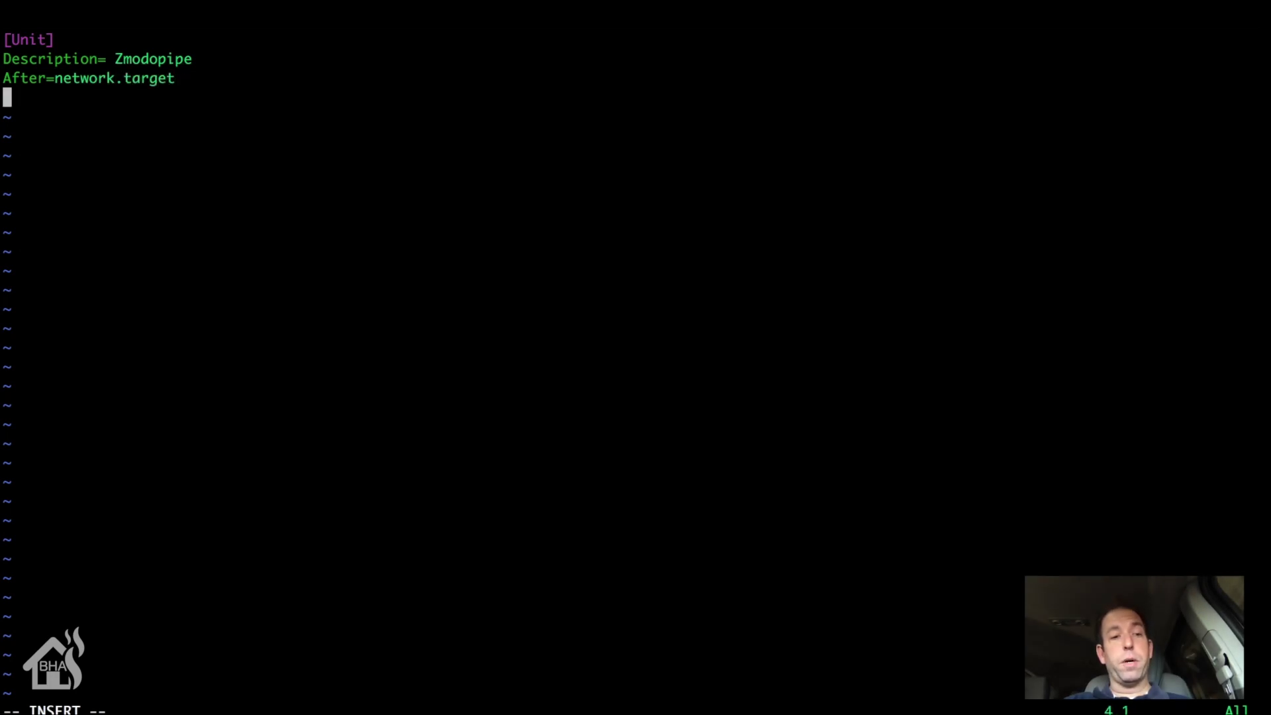
# Step: Add a [Service] section with Type=simple and User=zm
pyautogui.write('[S')
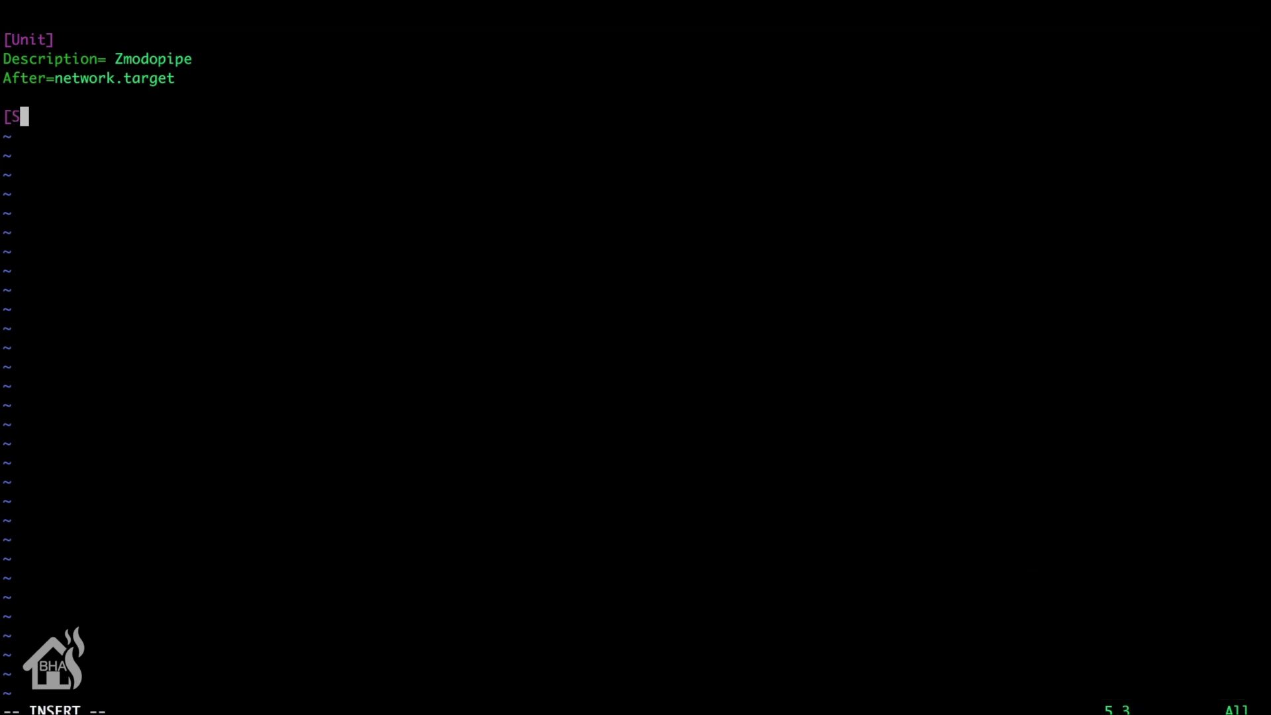
pyautogui.write('ervice]')
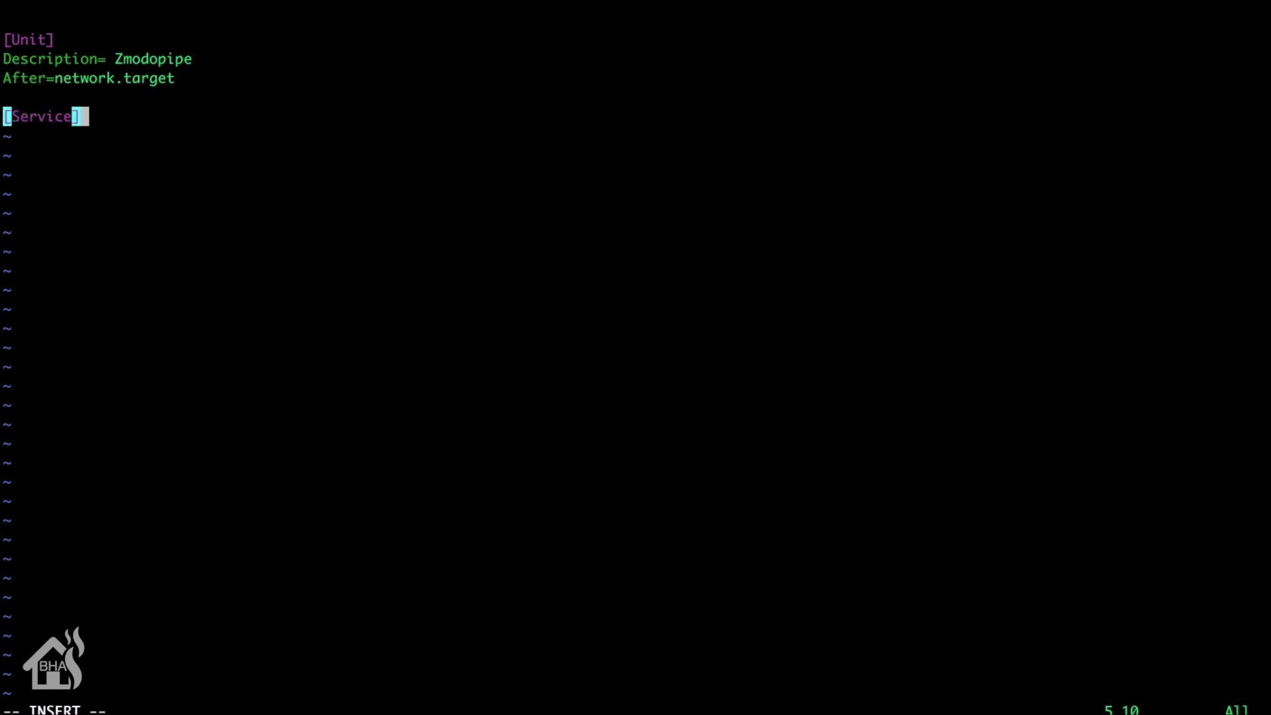
pyautogui.press('Return')
pyautogui.write('Ty')
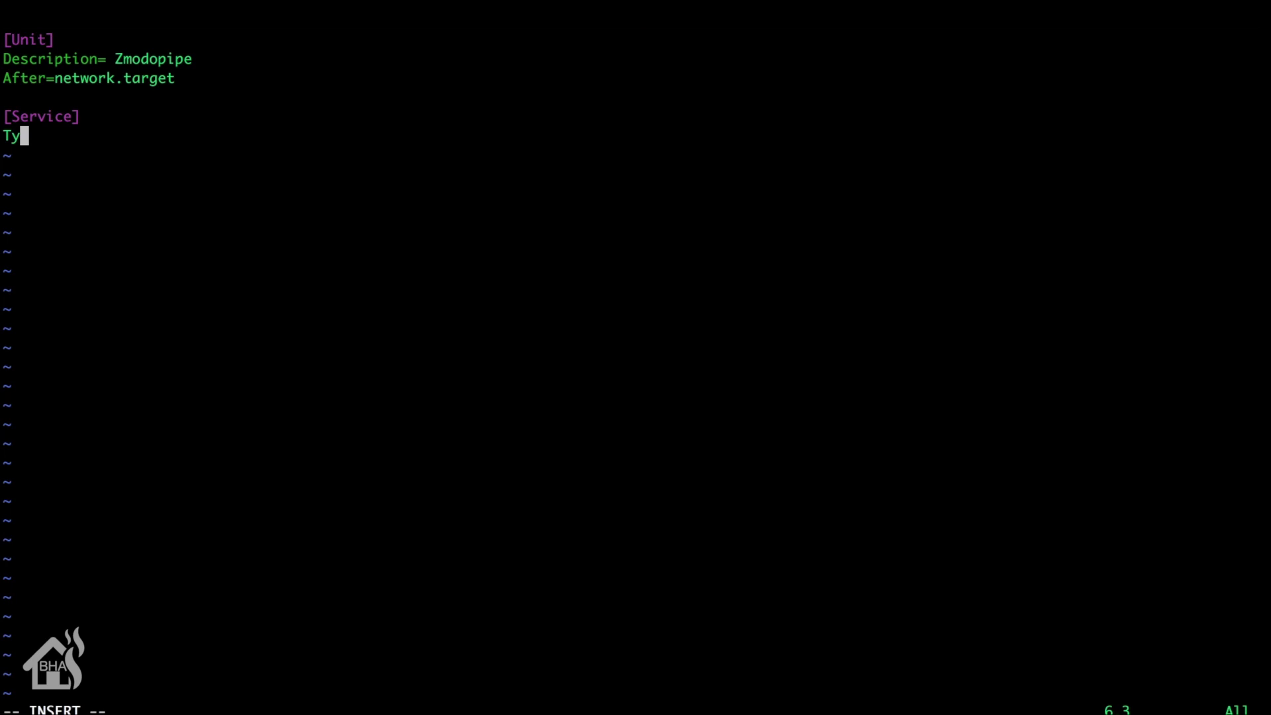
pyautogui.write('pe=simple')
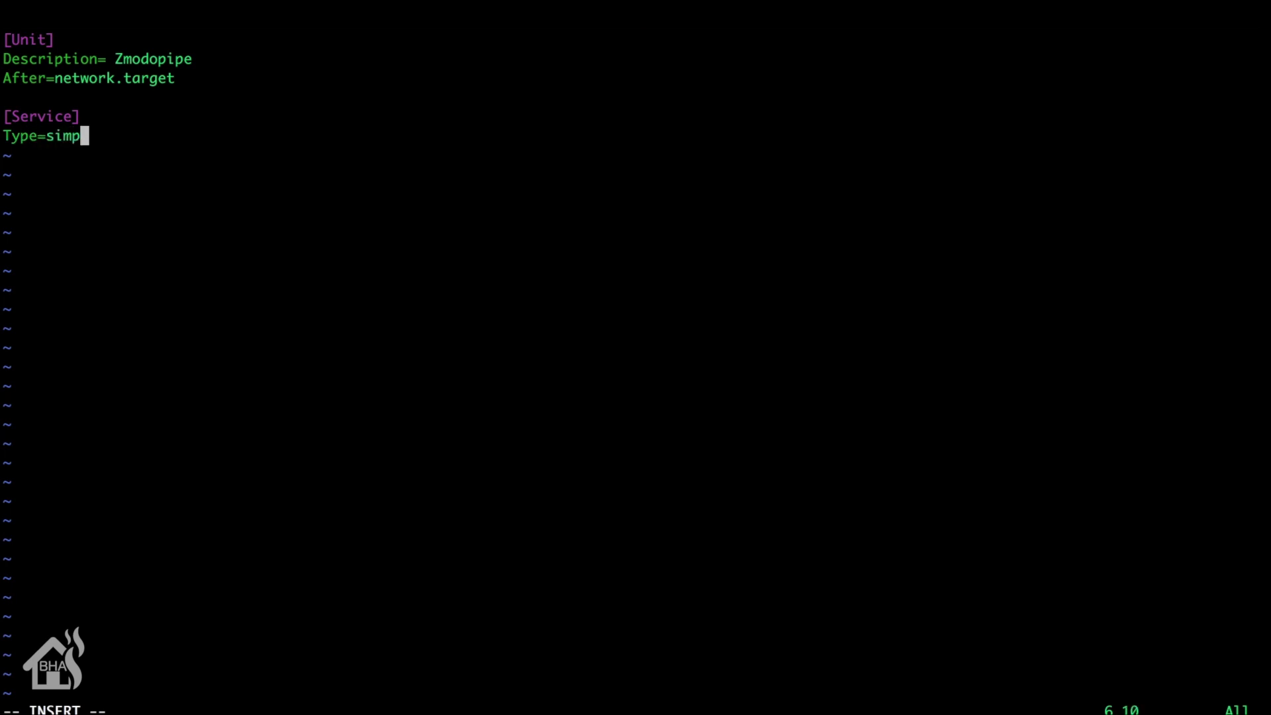
pyautogui.press('Return')
pyautogui.write('User=zm')
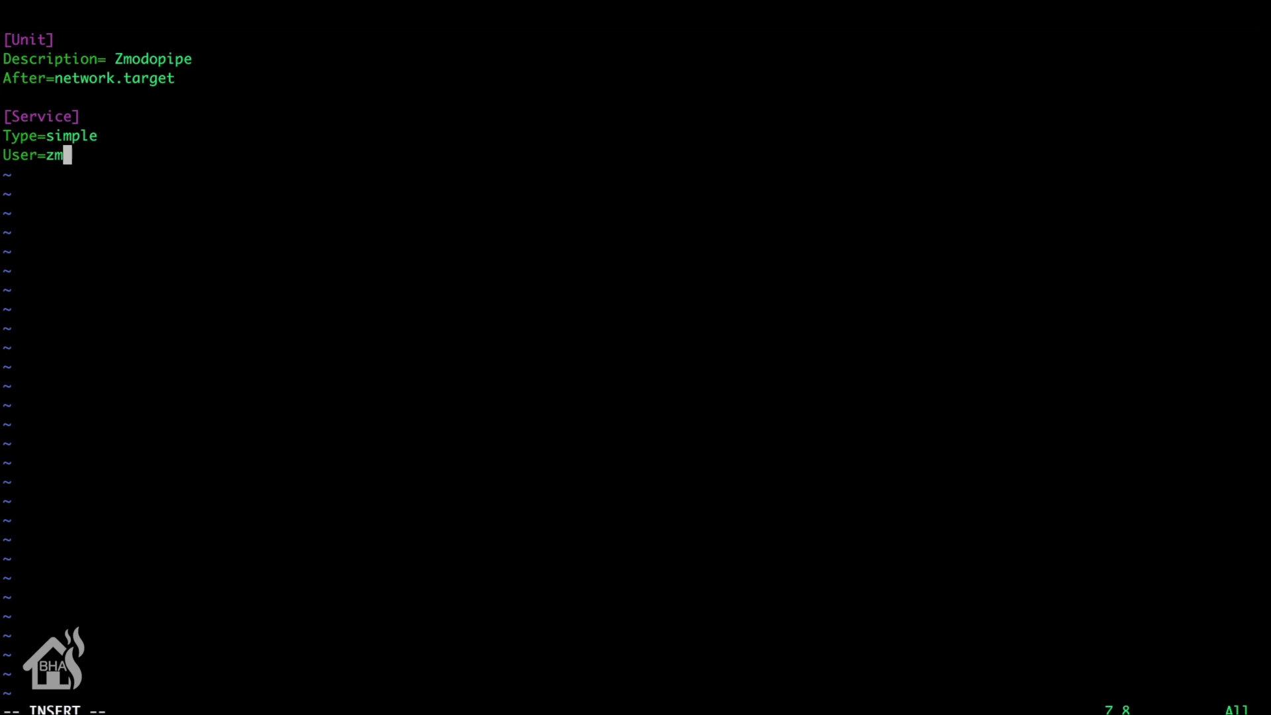
pyautogui.press('Return')
# Step: Write ExecStart= /home/zm/zmp/zmodopipe -s 10.10.10.9 -p 9000 -c 1 -c 2, camera login, password, -m 5 -n zmodo
pyautogui.write('ExecStart=')
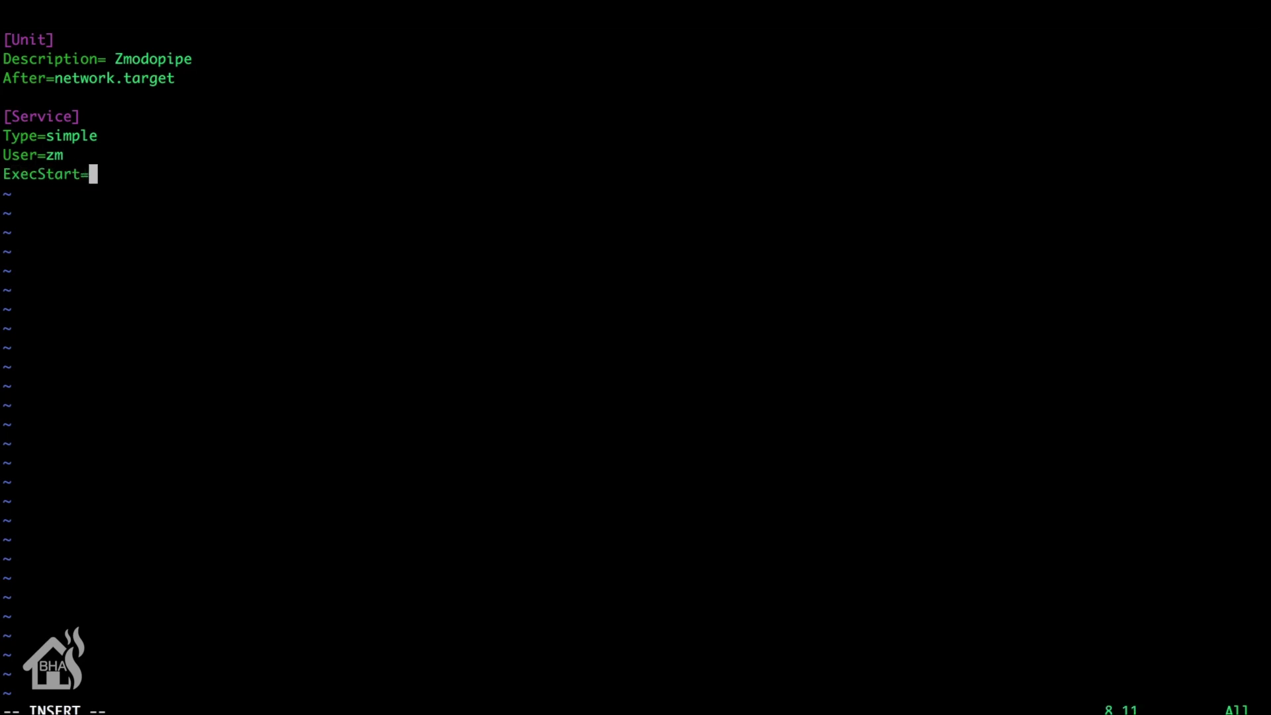
pyautogui.write(' /home/')
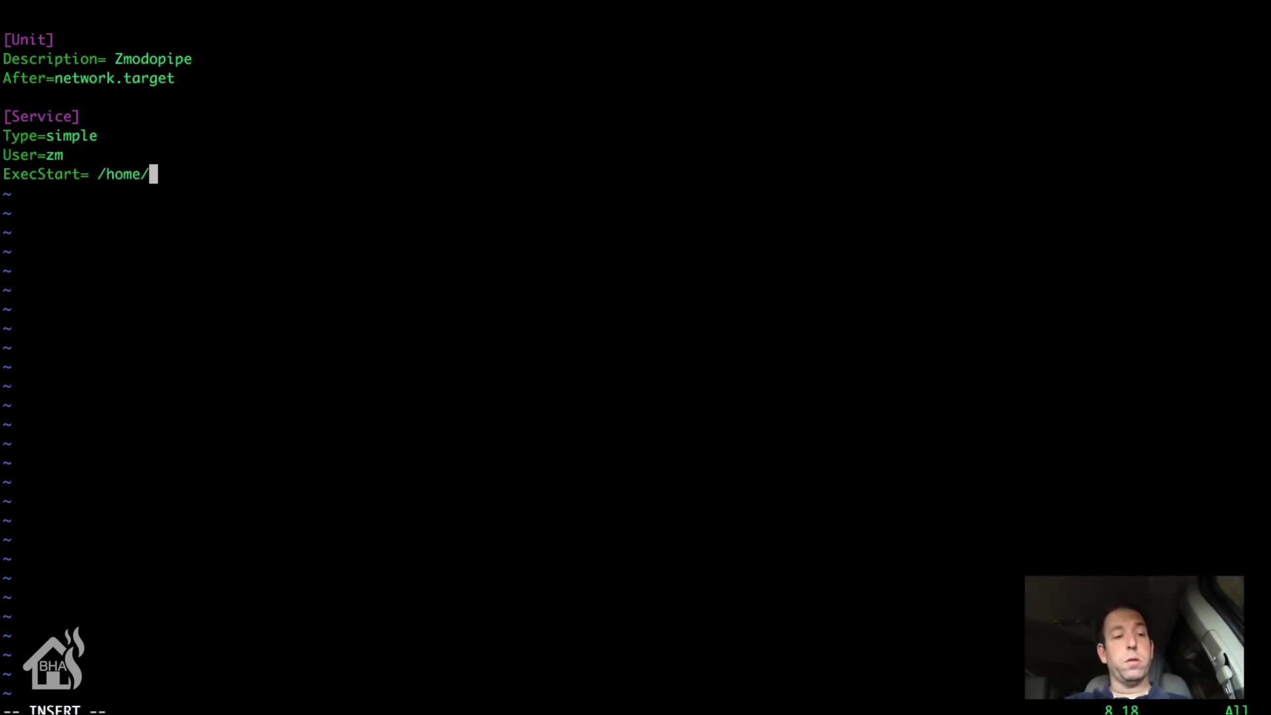
pyautogui.write('zm/')
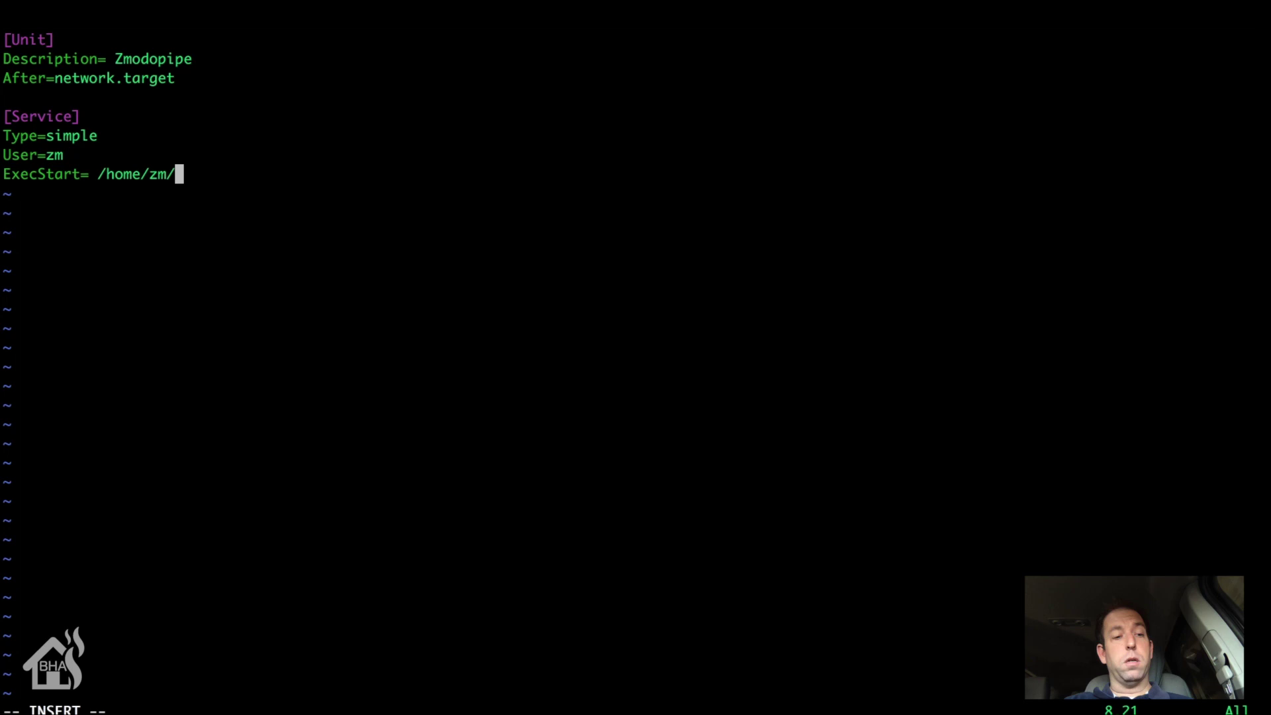
pyautogui.press('BackSpace')
pyautogui.write('p')
pyautogui.press('BackSpace')
pyautogui.write('/zmp/')
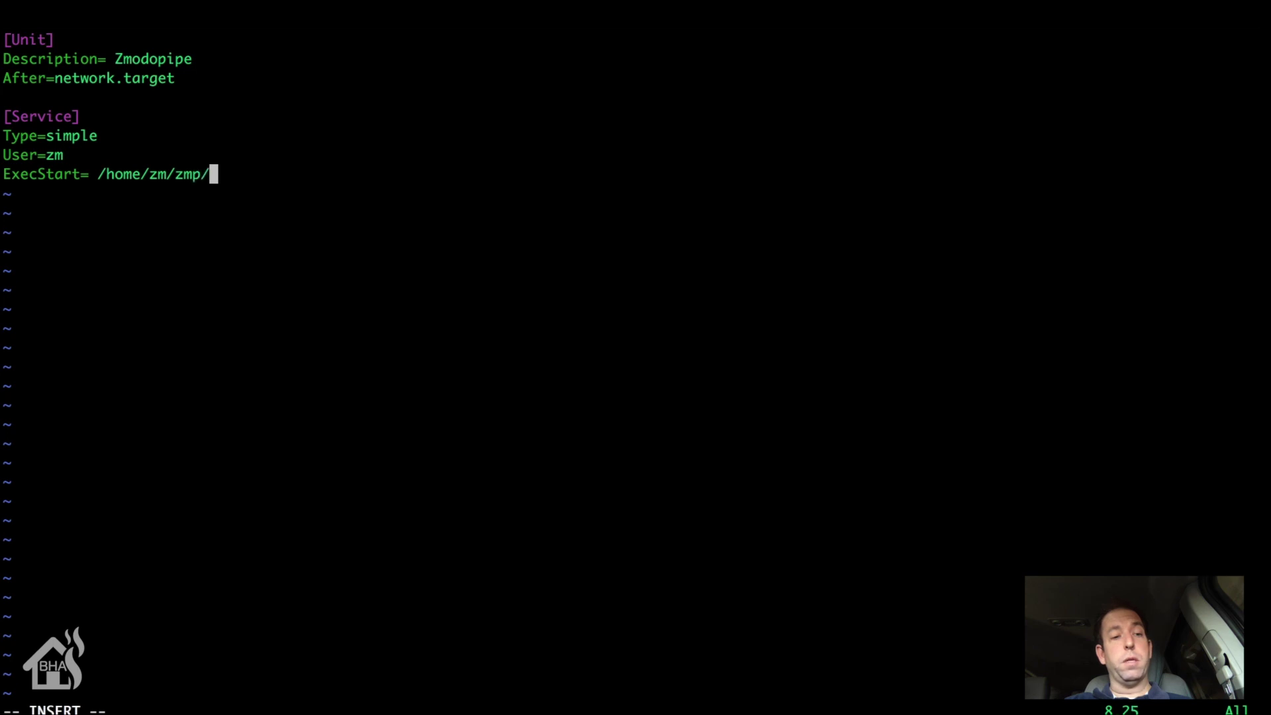
pyautogui.write('zmodopipe')
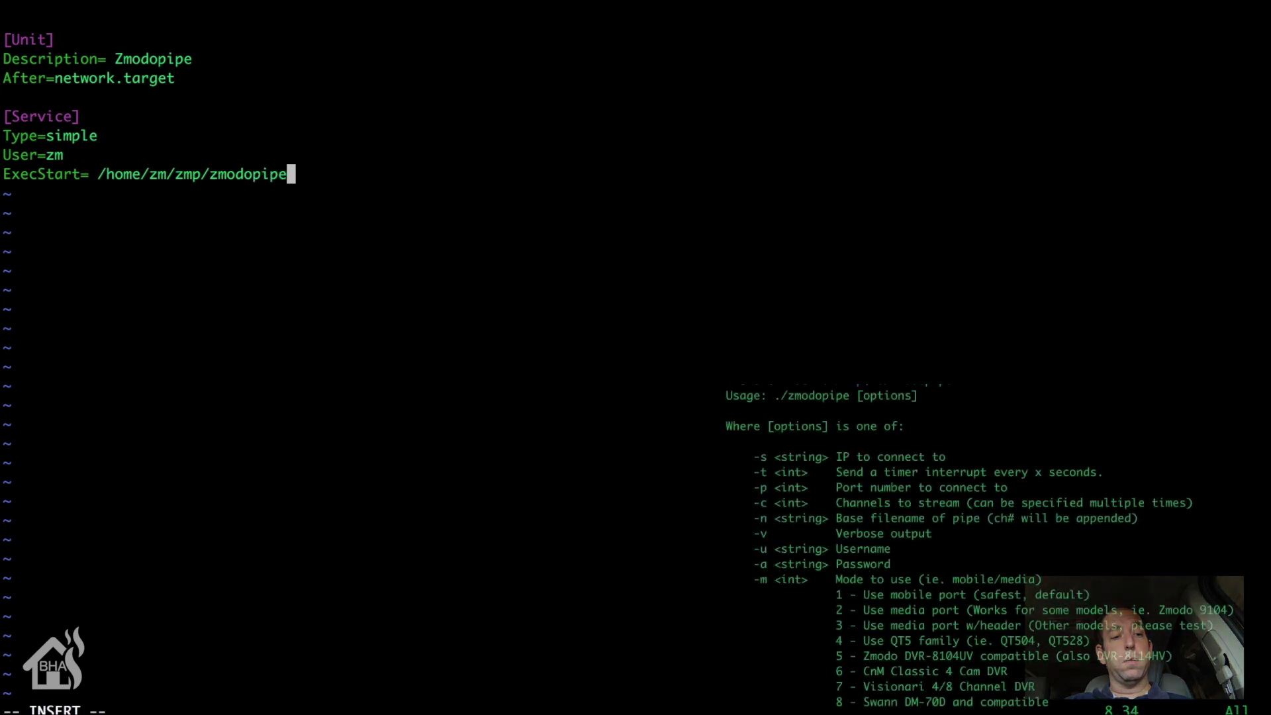
pyautogui.write(' -s')
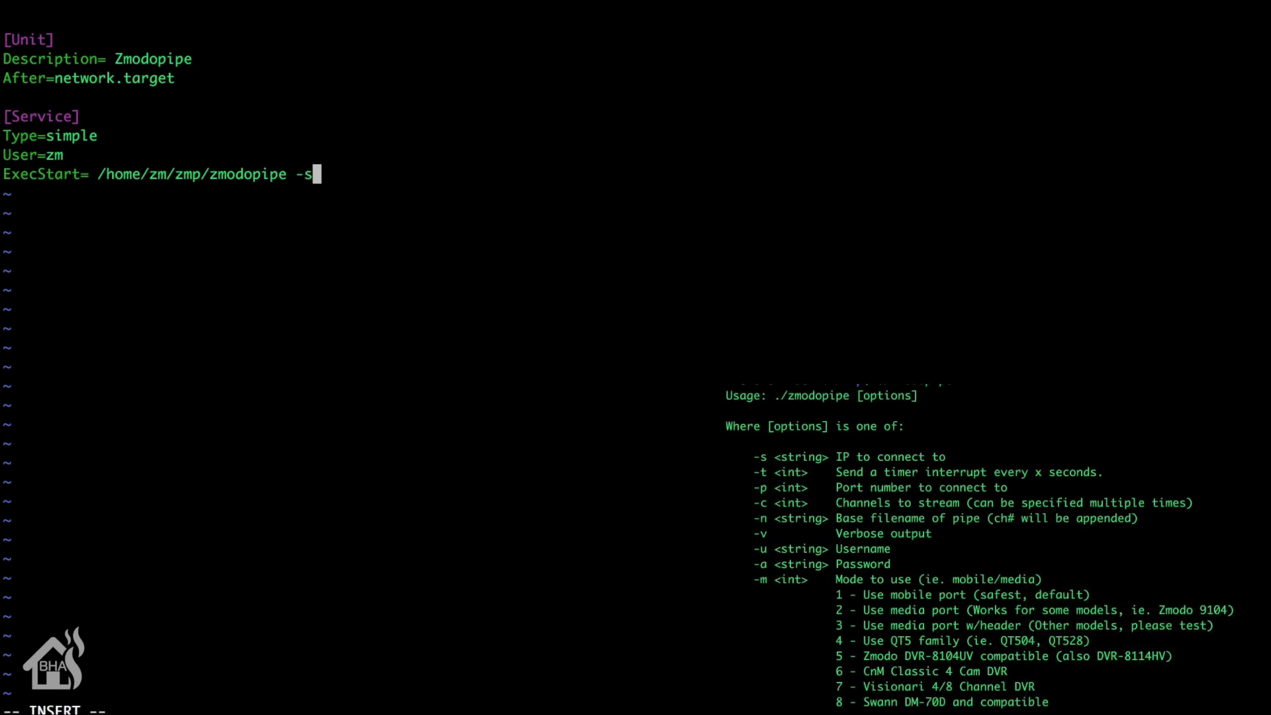
pyautogui.write(' 10.10.10.9')
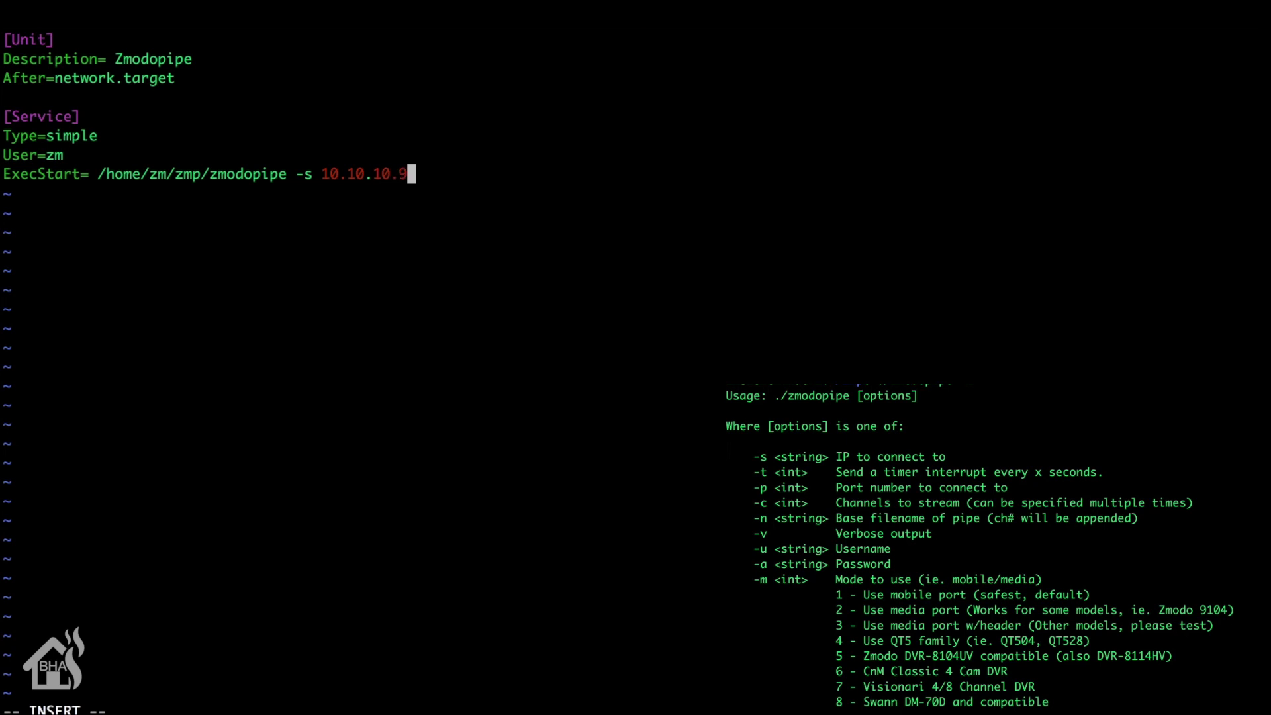
pyautogui.write(' -p 9000')
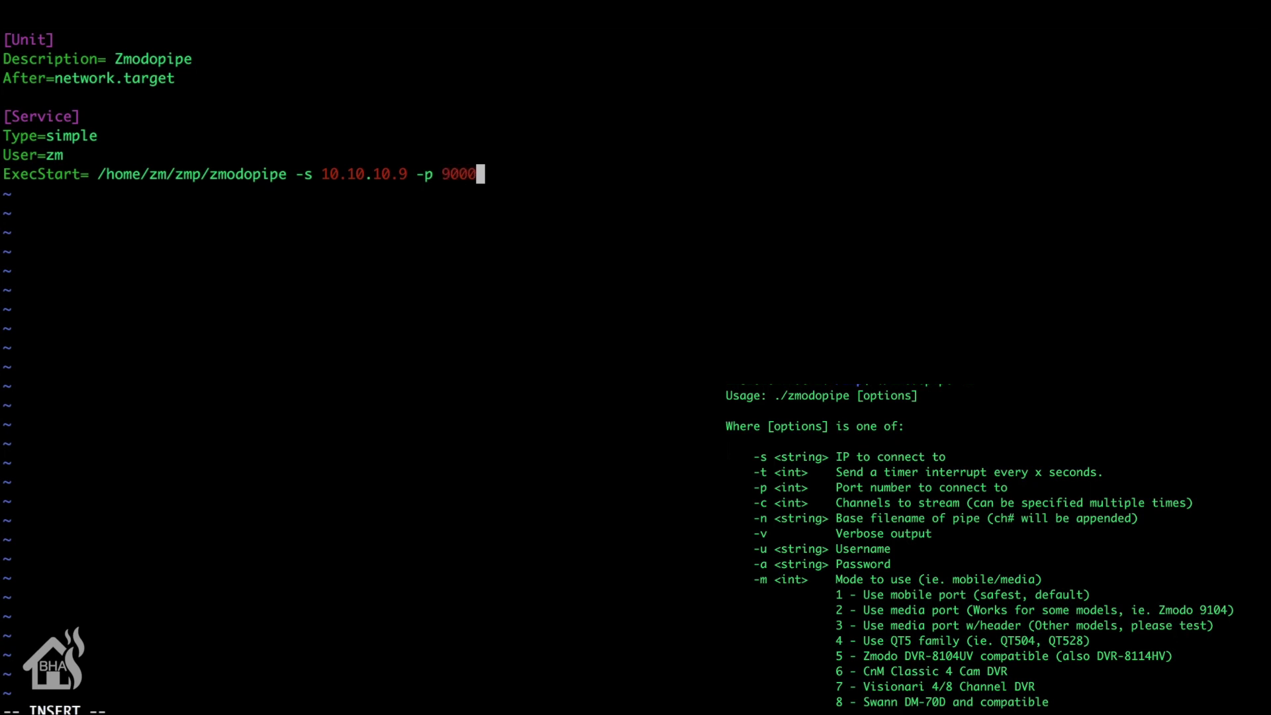
pyautogui.write(' -c 1 -c 2 -u')
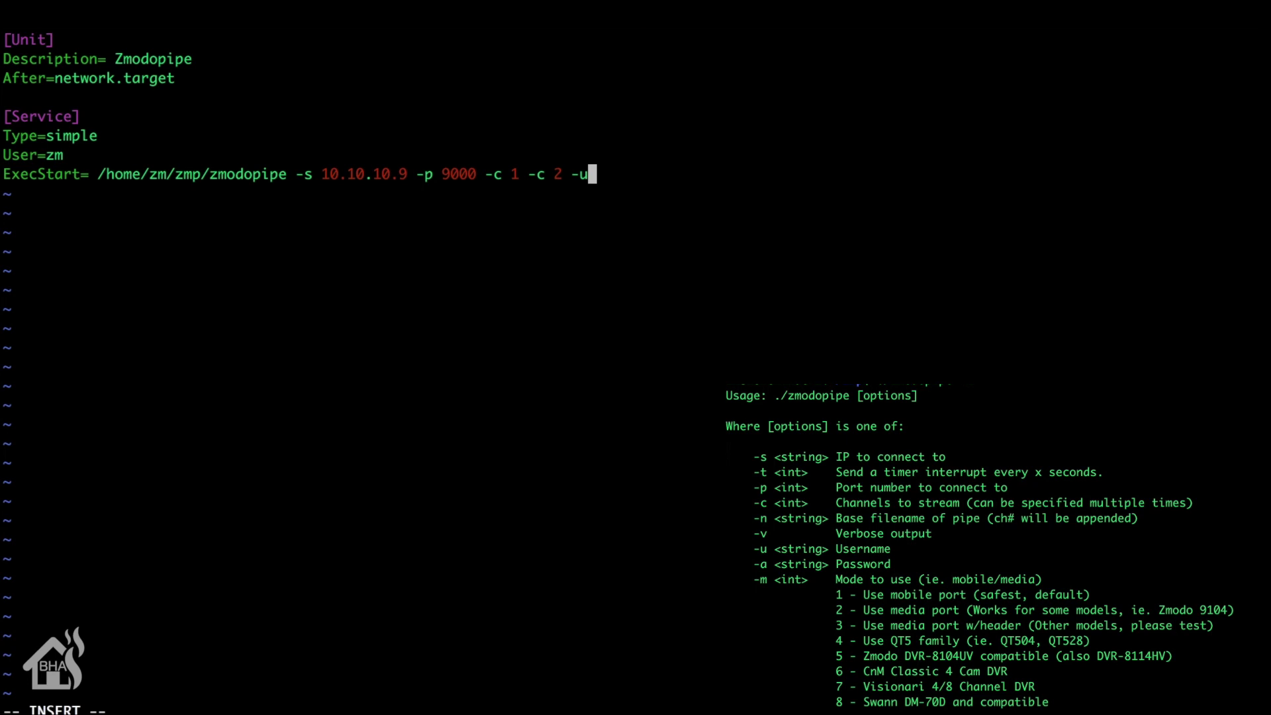
pyautogui.write(' admin -')
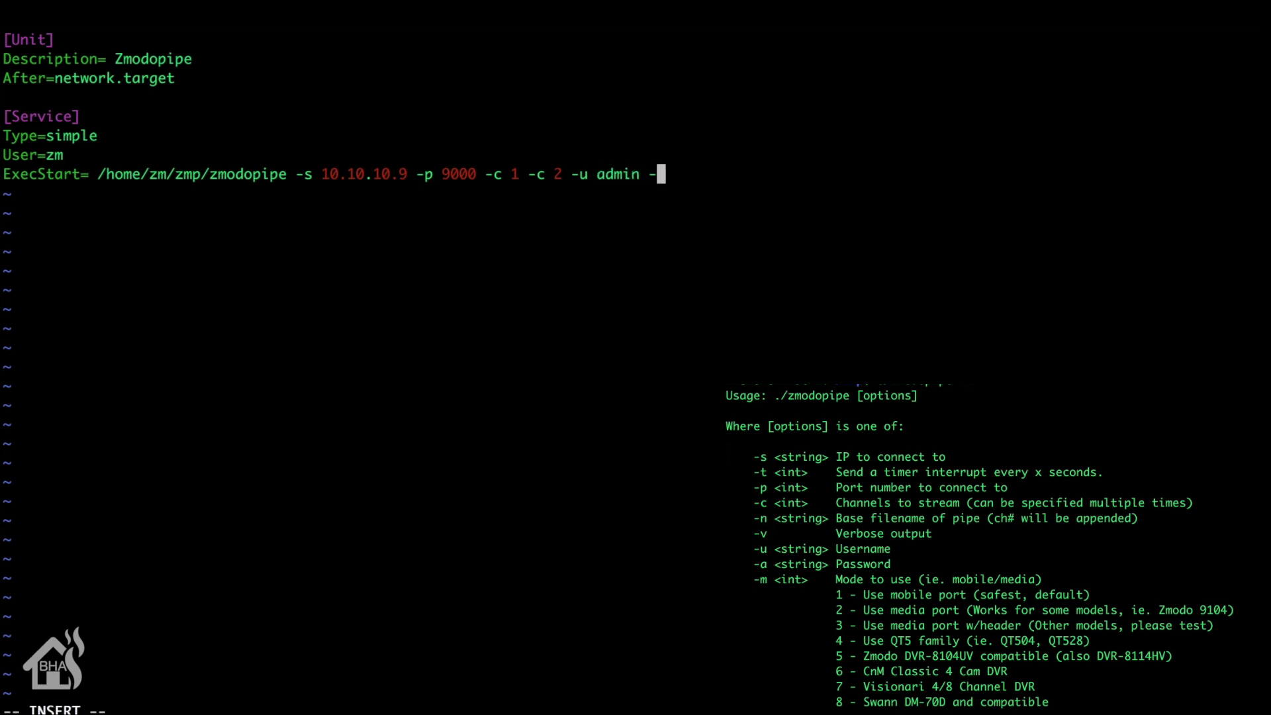
pyautogui.write('a')
pyautogui.write(' xxxxx')
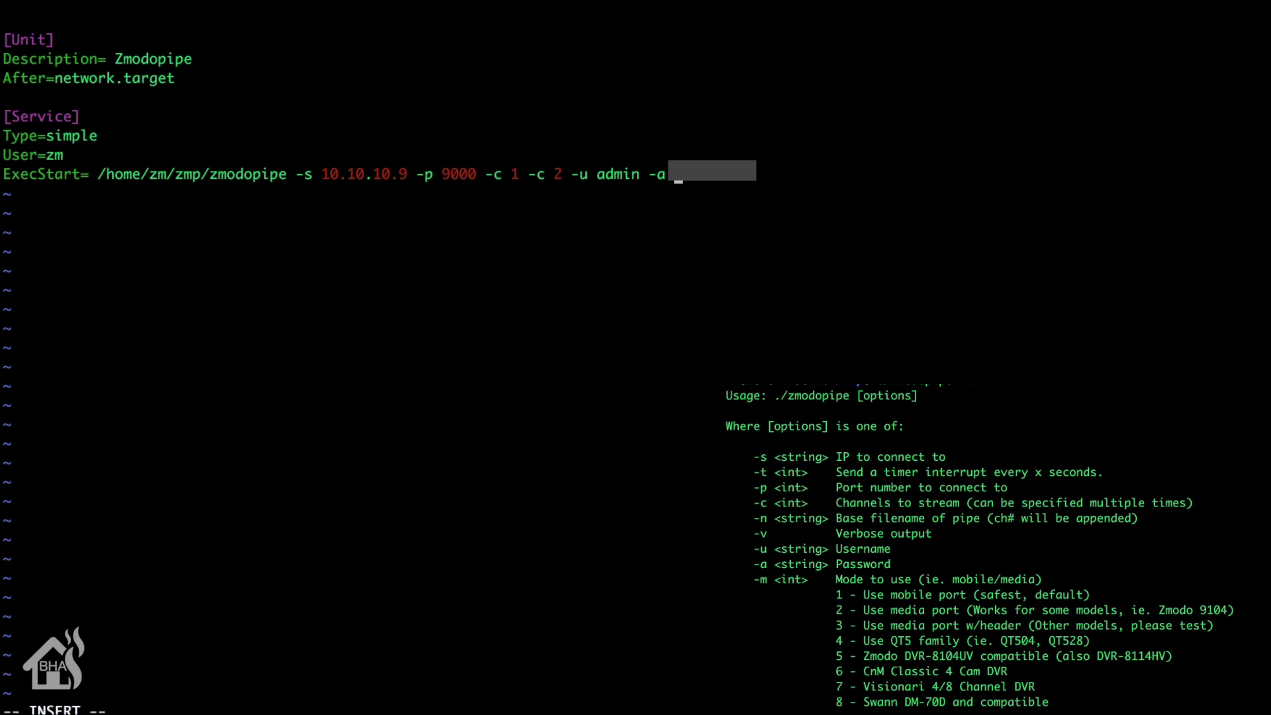
pyautogui.write('xxxxx')
pyautogui.write(' -m')
pyautogui.write(' 5')
pyautogui.write(' -n')
pyautogui.write(' z')
pyautogui.write('m')
pyautogui.write('odo')
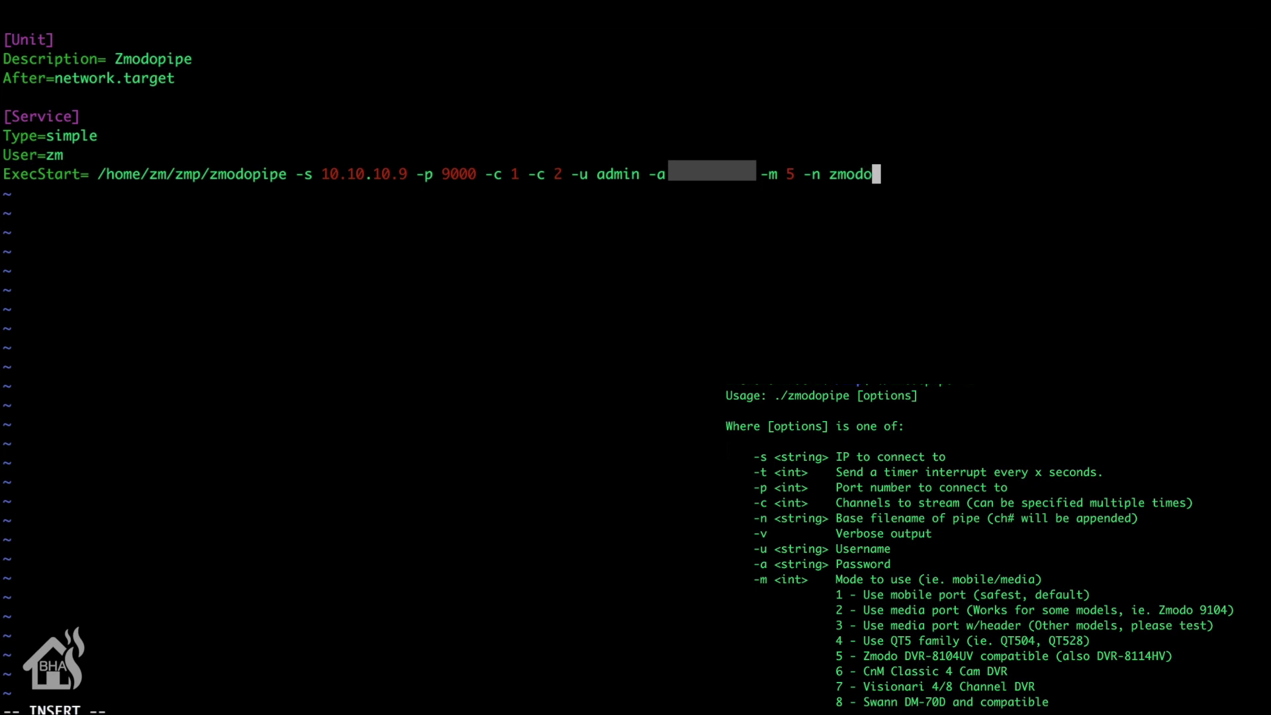
# Step: Leave insert mode and add a blank line below the ExecStart command
pyautogui.press('Escape')
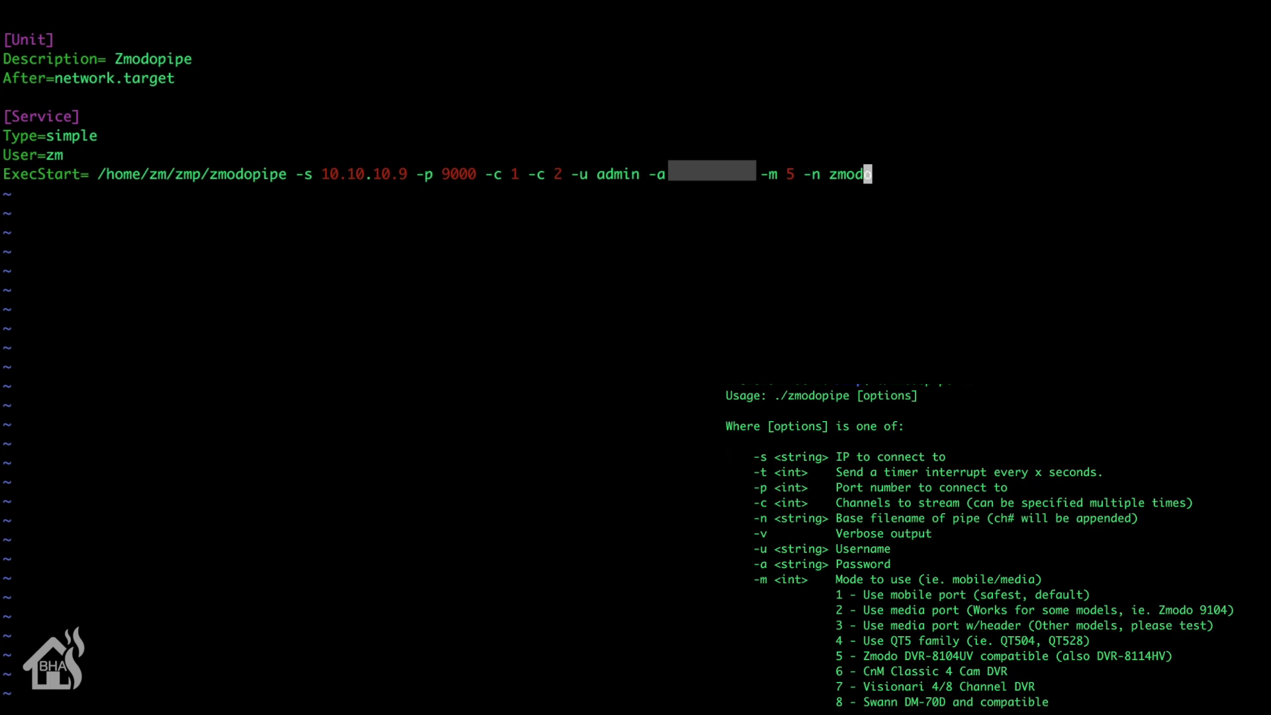
pyautogui.press('a')
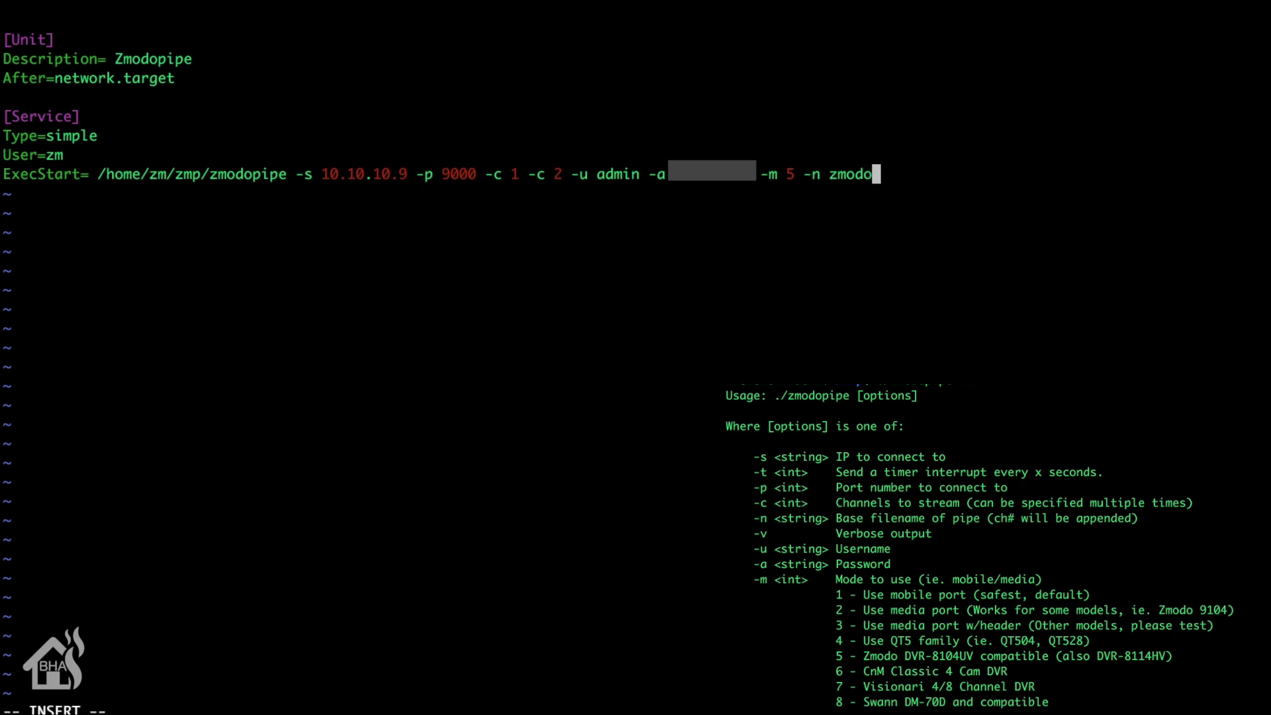
pyautogui.press('Return')
pyautogui.press('Return')
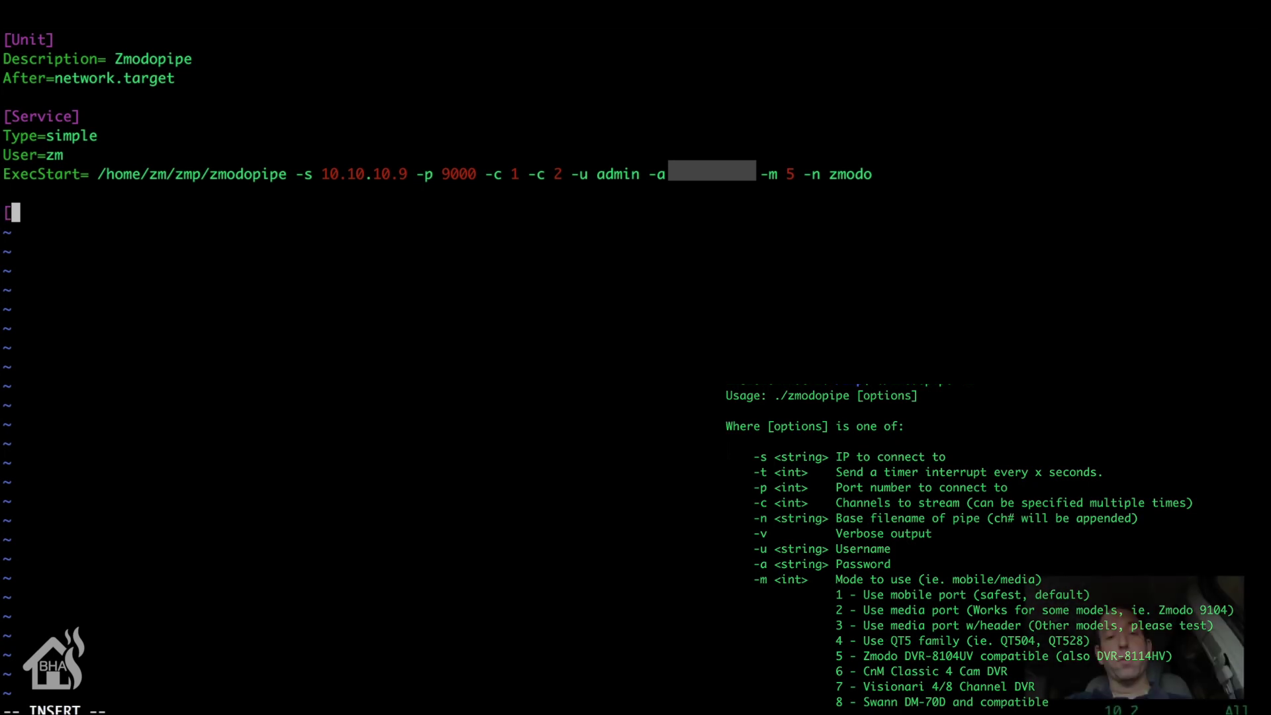
# Step: Add [Install] with WantedBy=multi-user.target, then save and quit vi with :wq
pyautogui.write('[Install]')
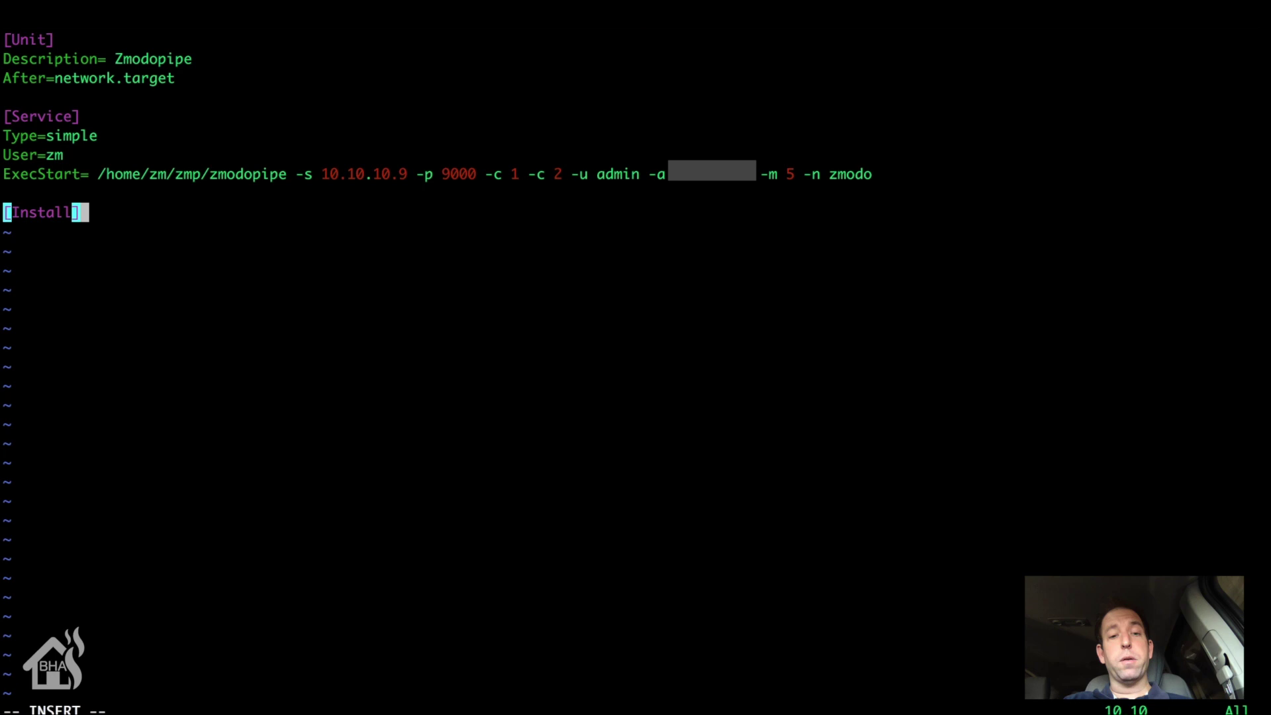
pyautogui.press('Return')
pyautogui.write('Wante')
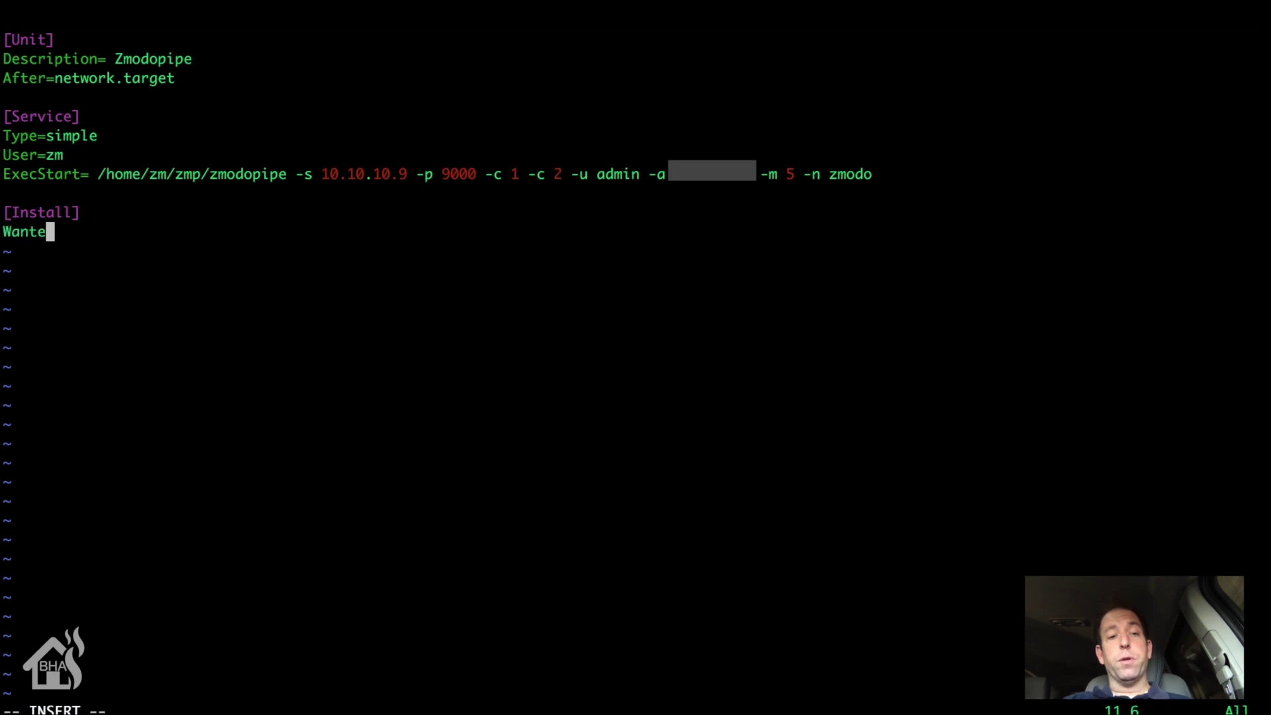
pyautogui.write('dBy')
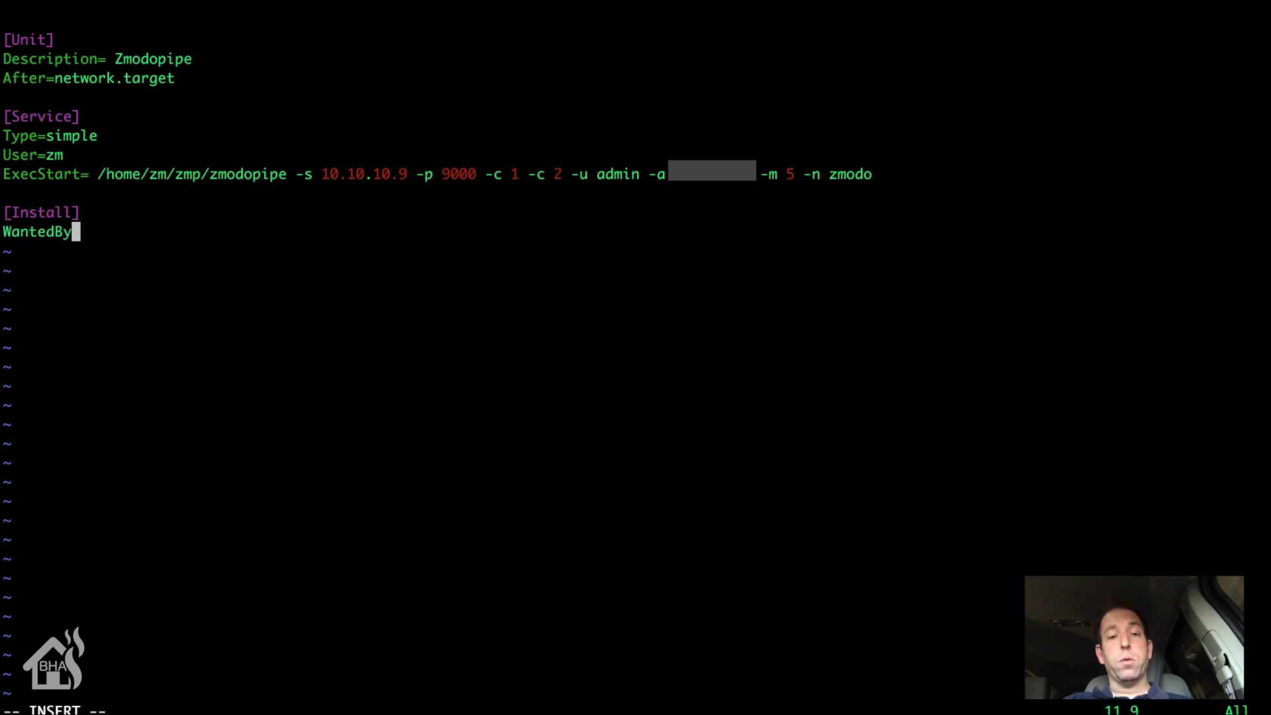
pyautogui.write('=mul')
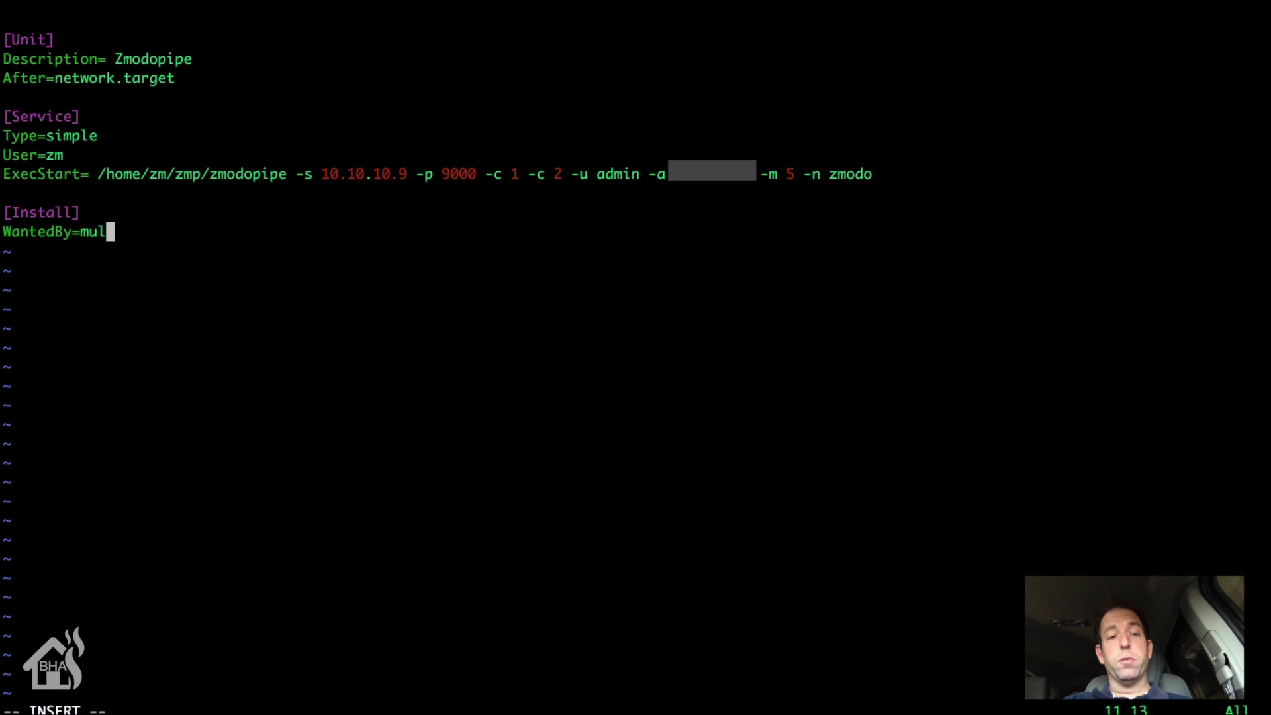
pyautogui.write('ti-')
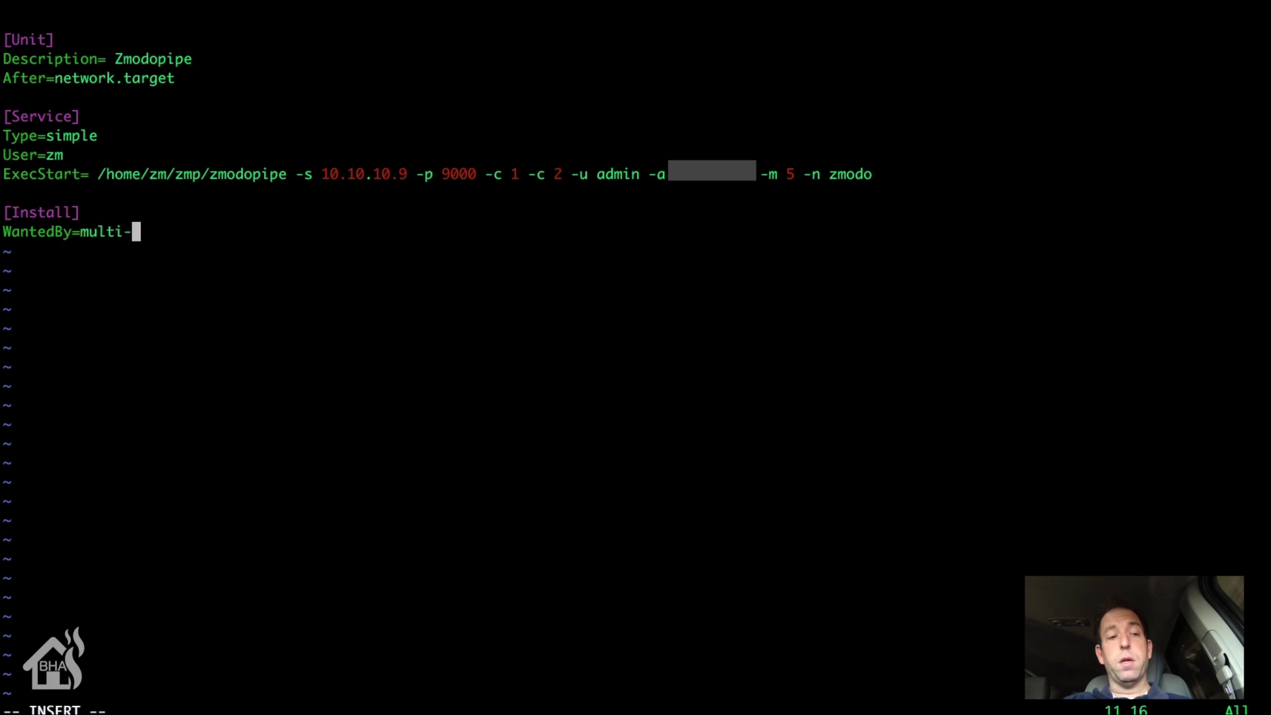
pyautogui.write('user.target')
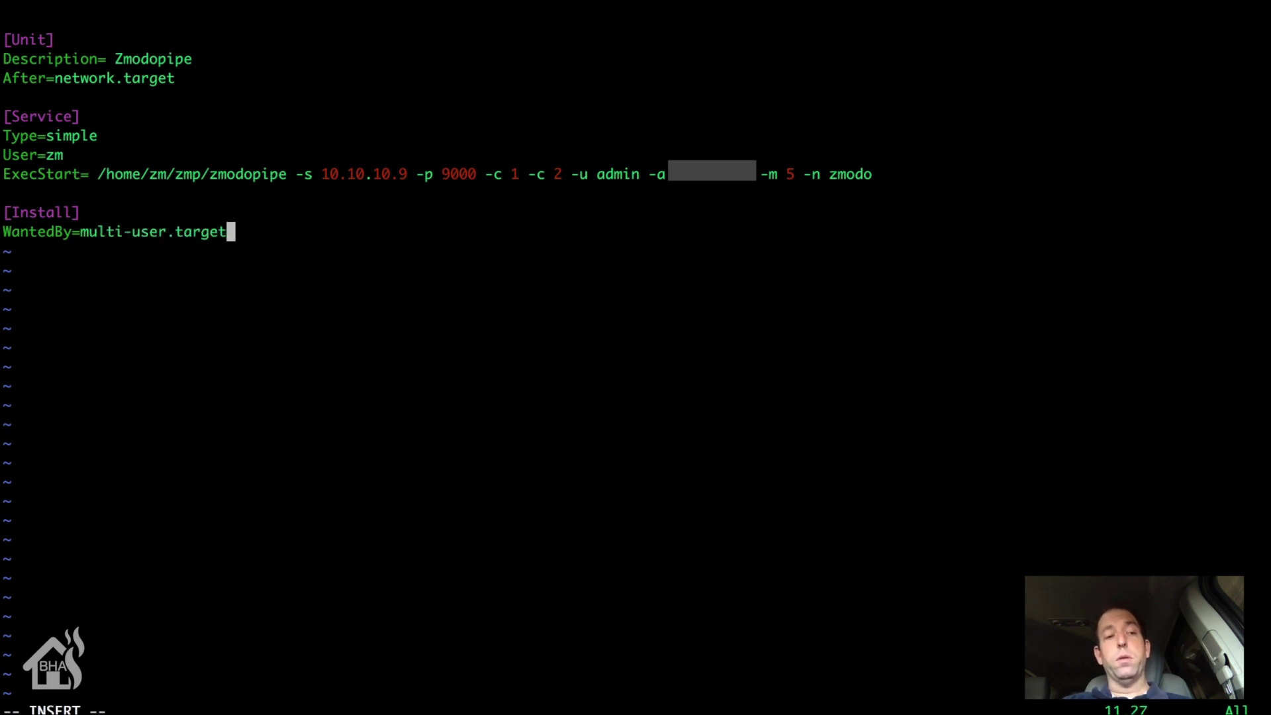
pyautogui.press('Escape')
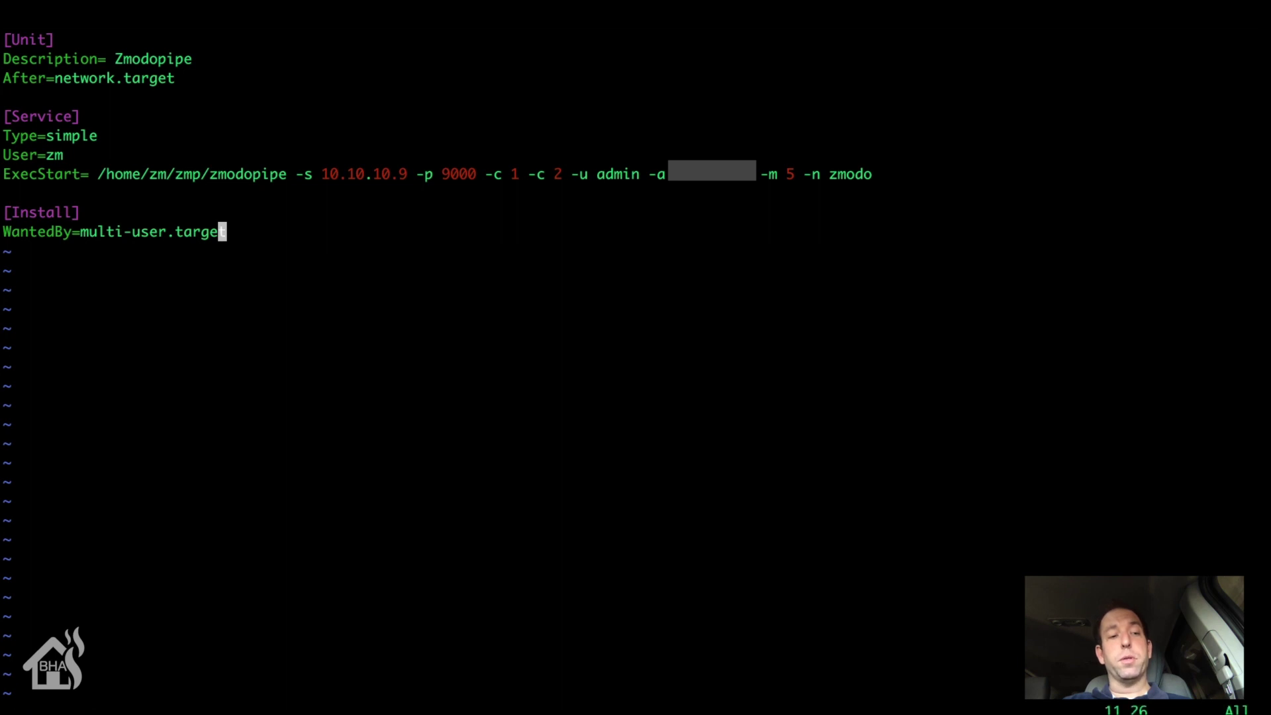
pyautogui.write(':w')
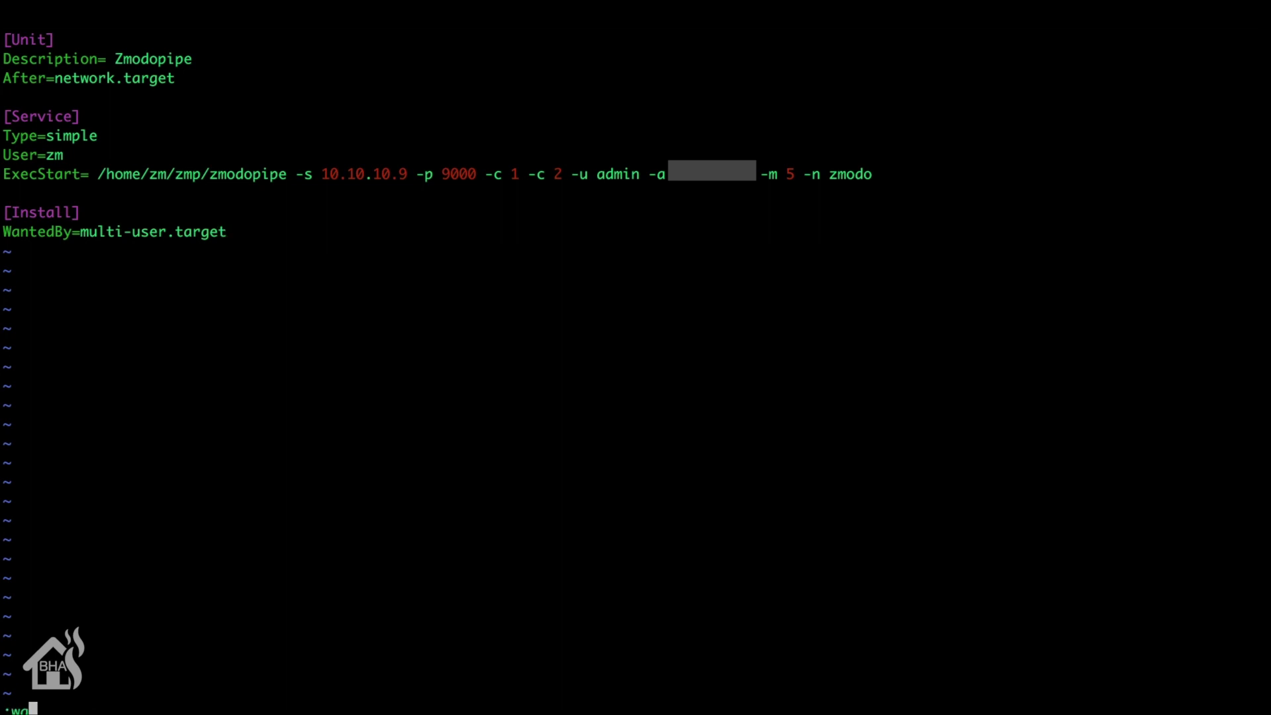
pyautogui.write('q')
pyautogui.press('Return')
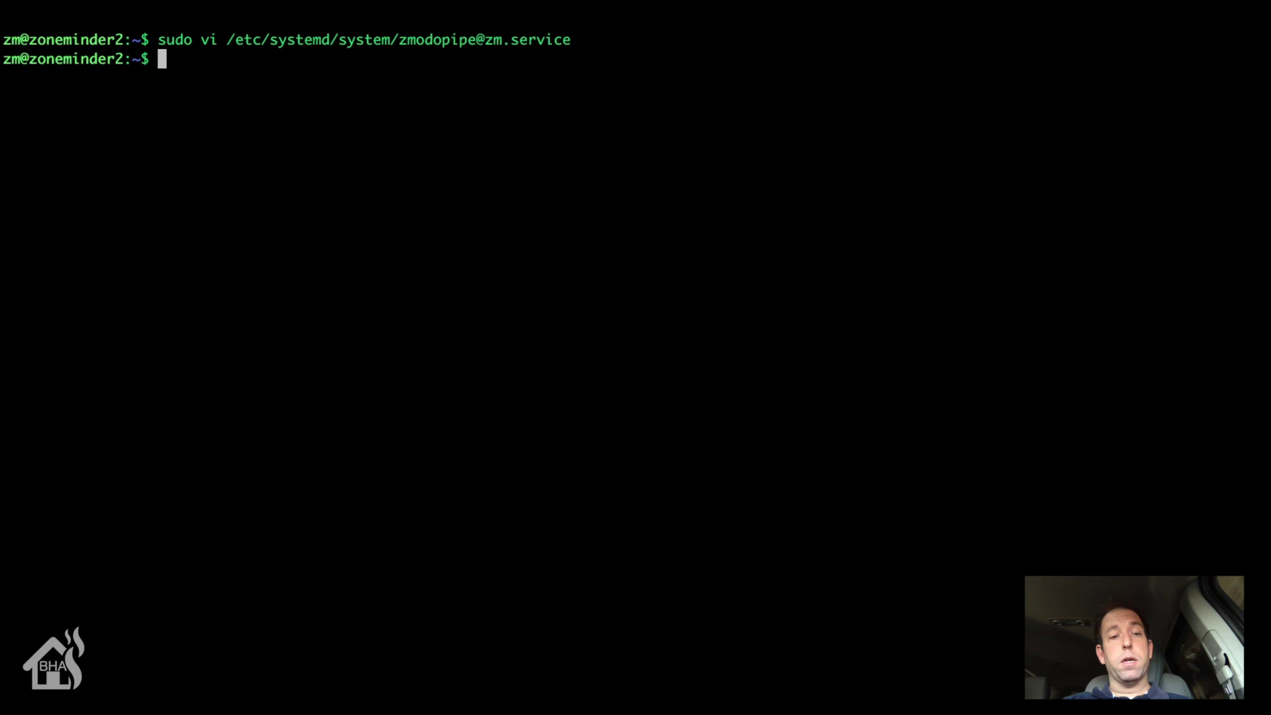
pyautogui.write('sudo s')
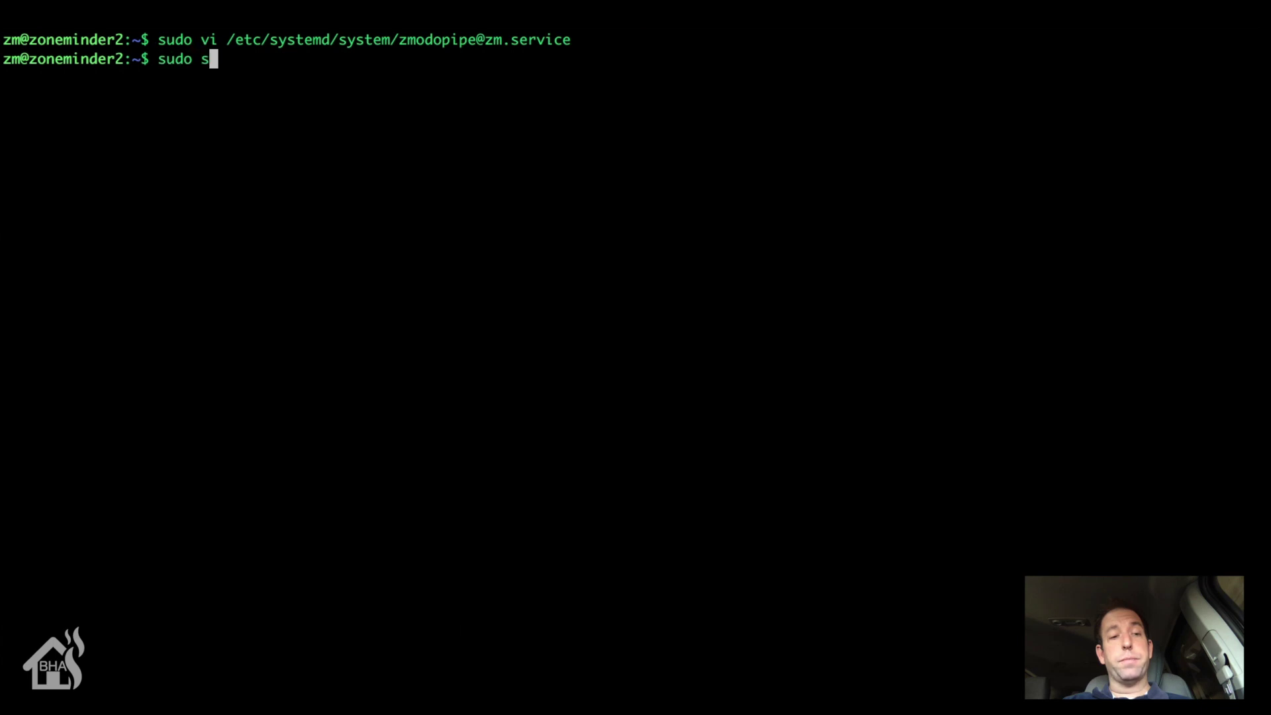
pyautogui.write('ystemctl d')
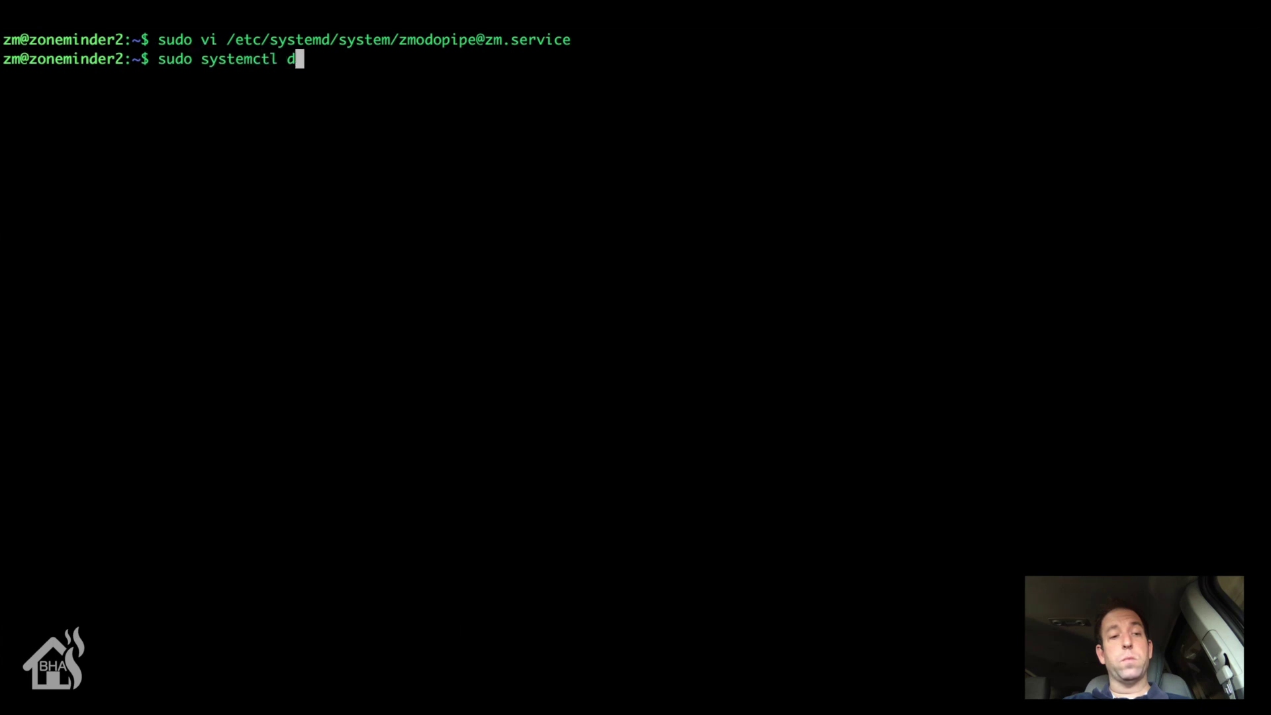
pyautogui.write('aemon-reload')
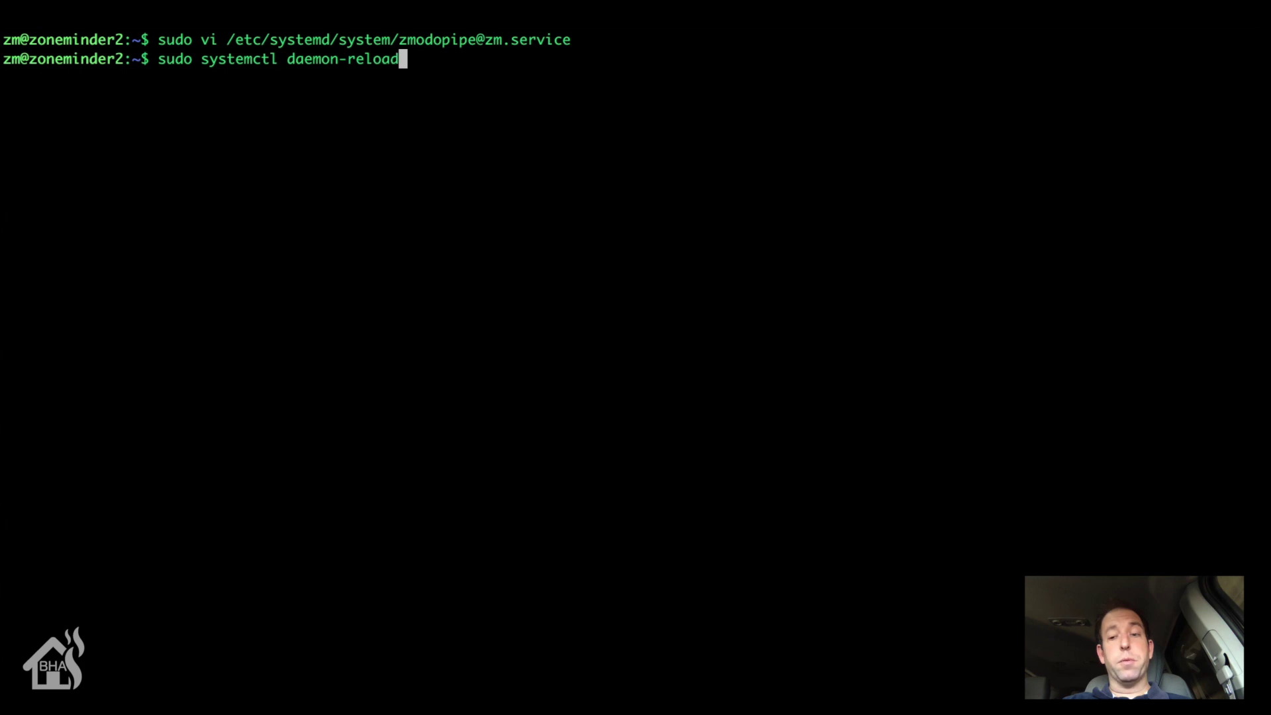
pyautogui.press('Return')
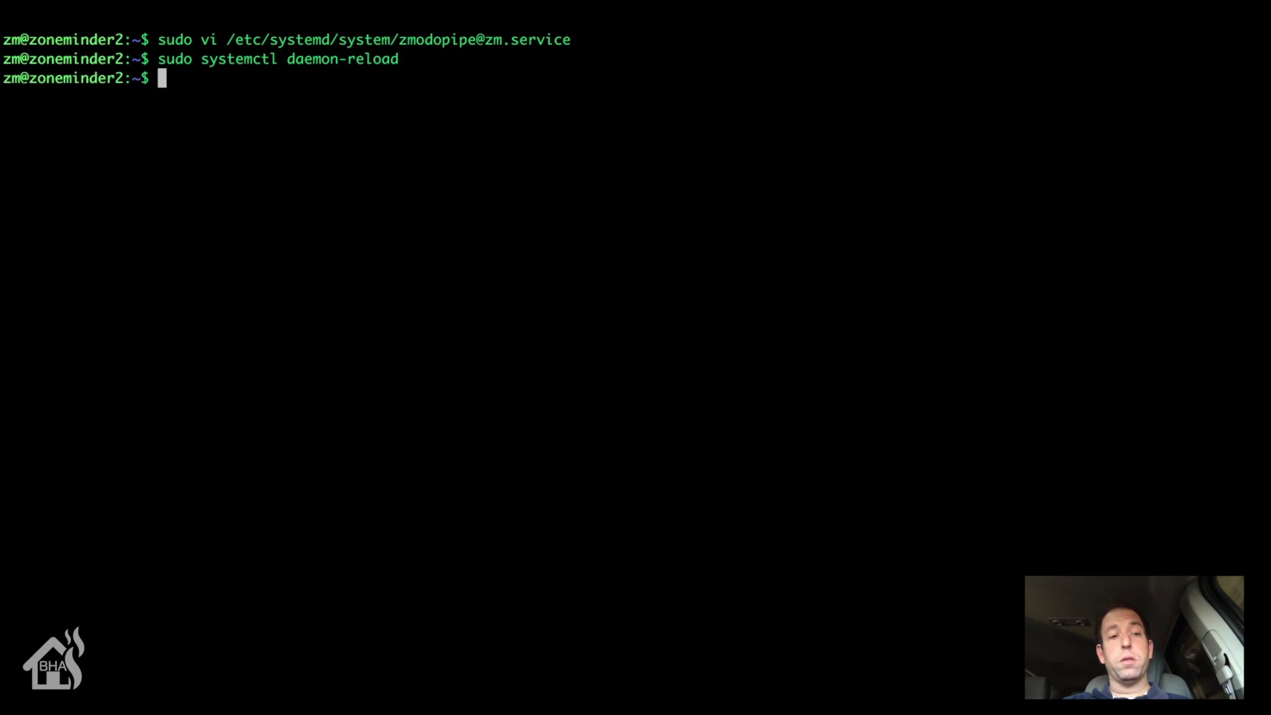
pyautogui.write('sudo systemctl ')
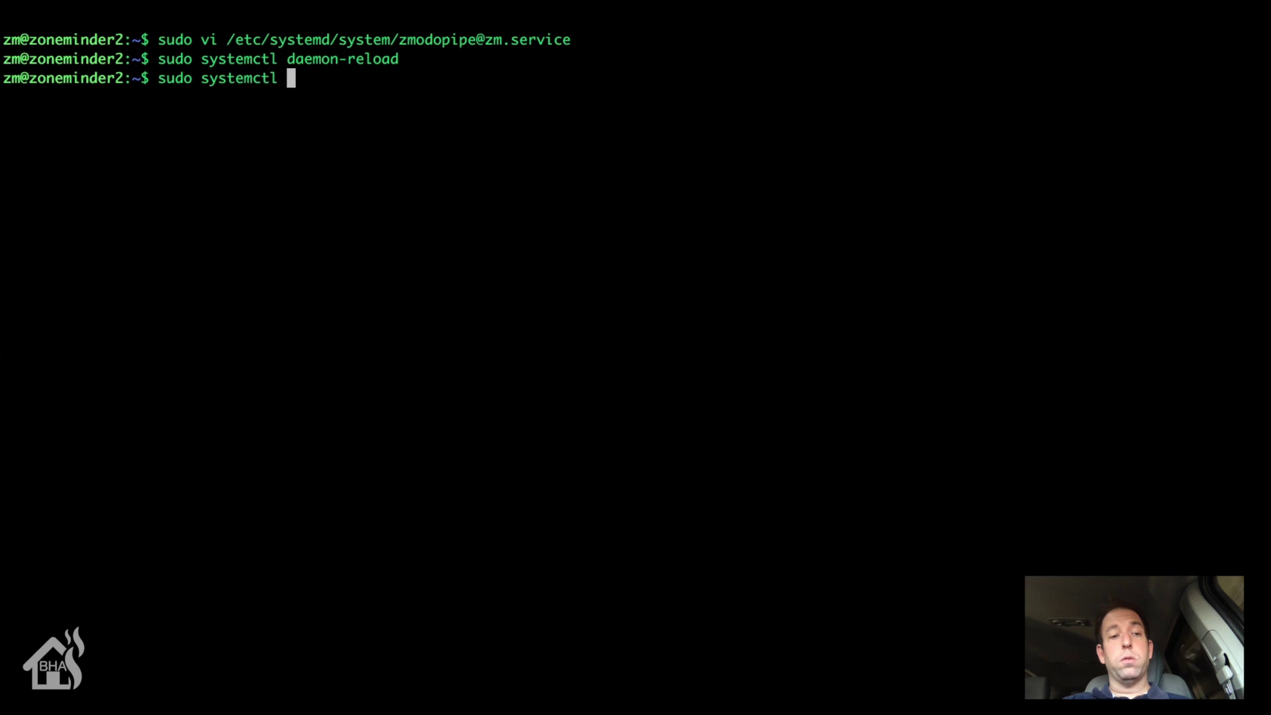
pyautogui.write('enable zone')
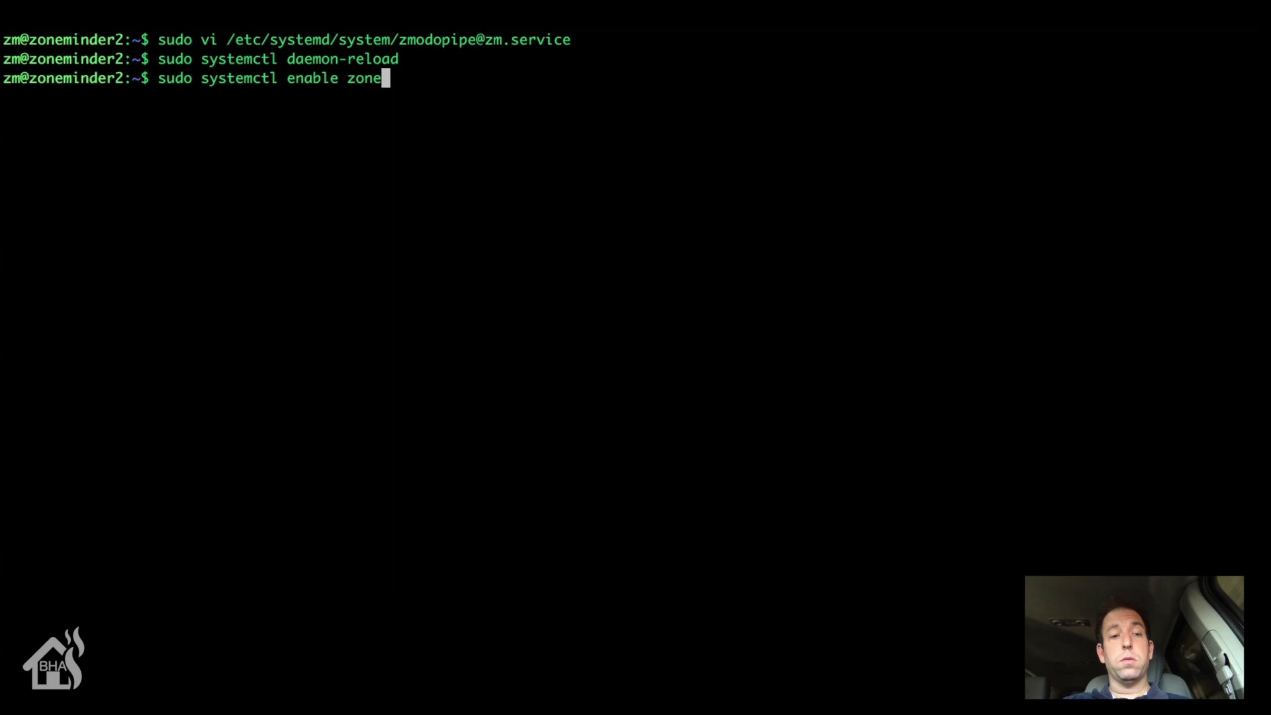
pyautogui.press('BackSpace')
pyautogui.press('BackSpace')
pyautogui.press('BackSpace')
pyautogui.write('modo')
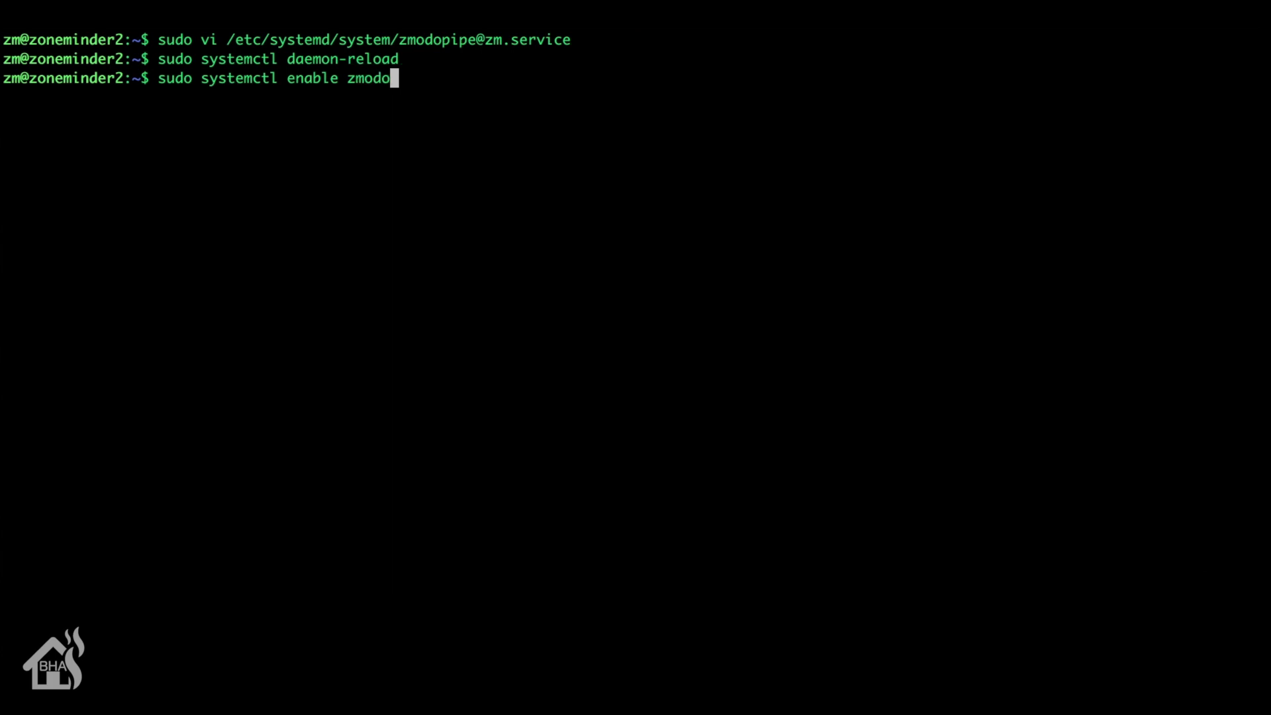
pyautogui.write('pipe@zm.seb')
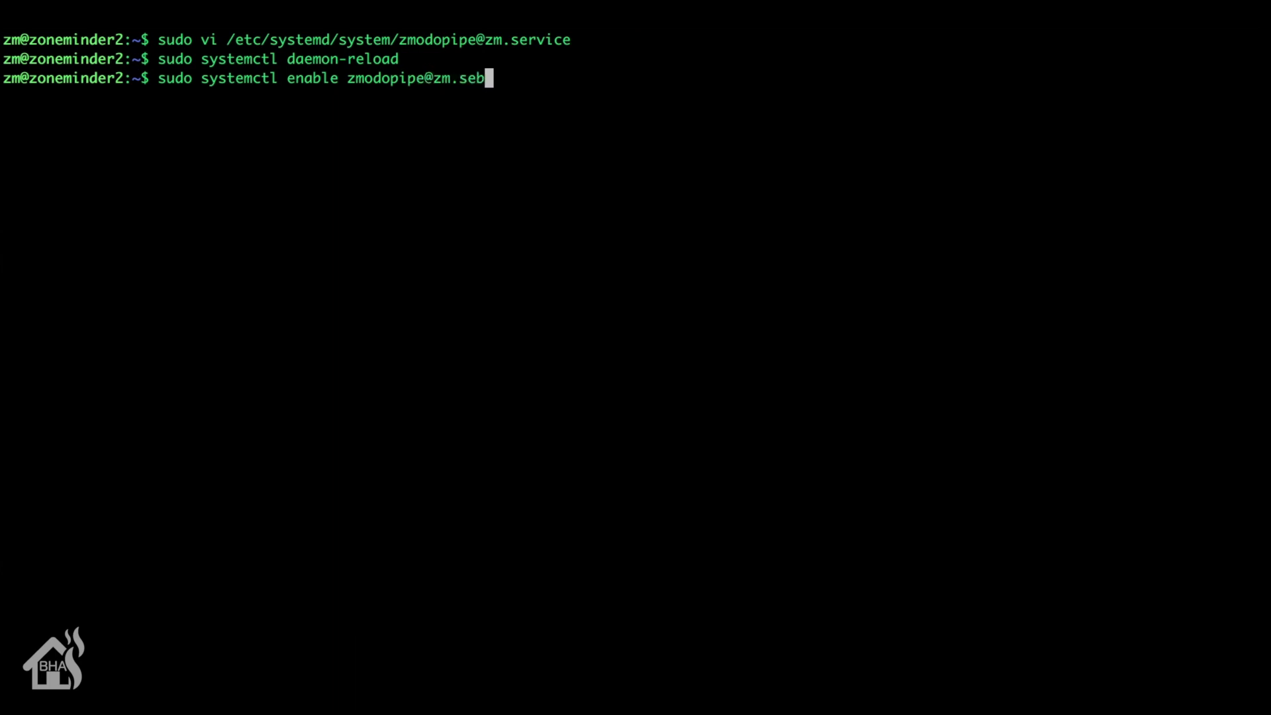
pyautogui.press('BackSpace')
pyautogui.write('rvice')
pyautogui.press('Return')
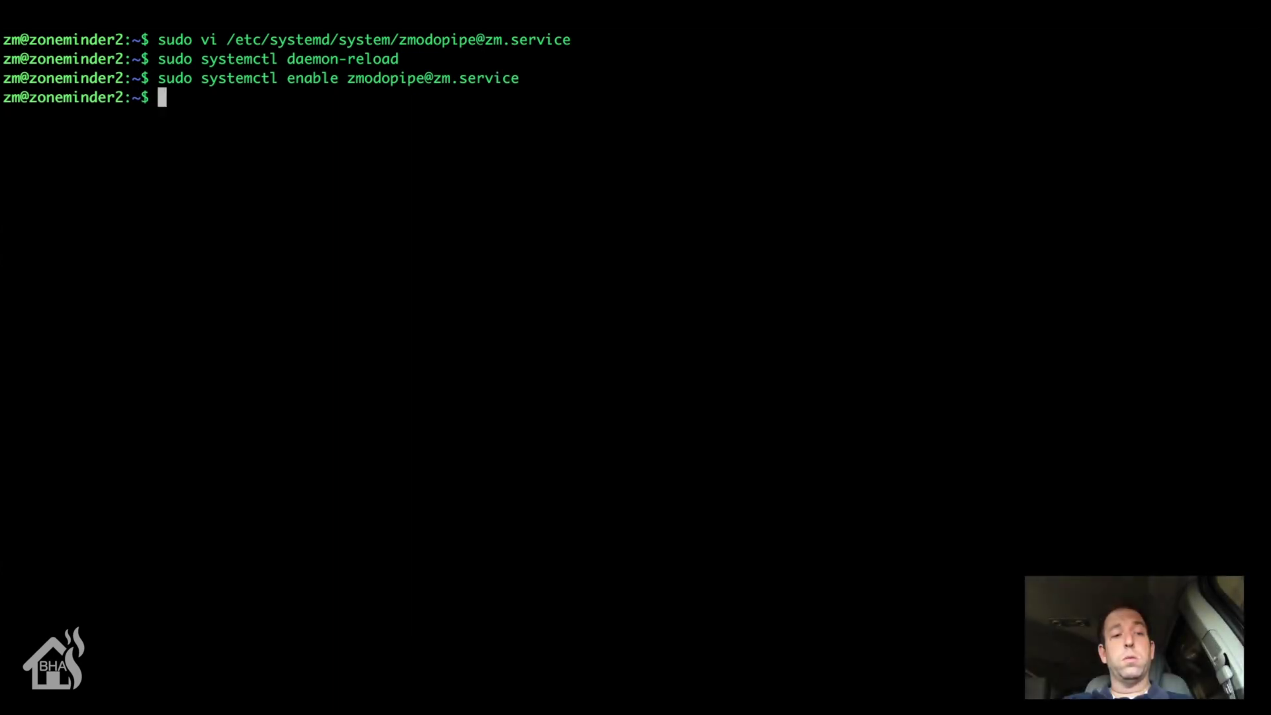
pyautogui.write('sudo systemc')
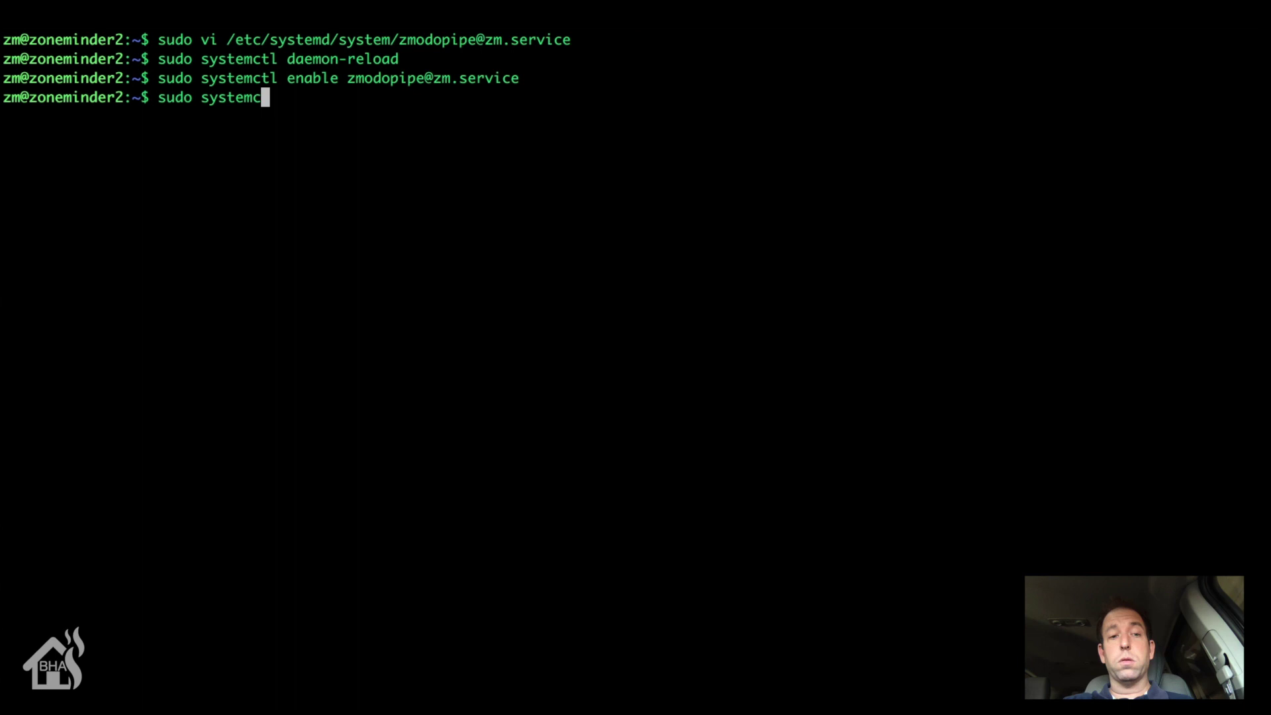
pyautogui.write('tl start zmo')
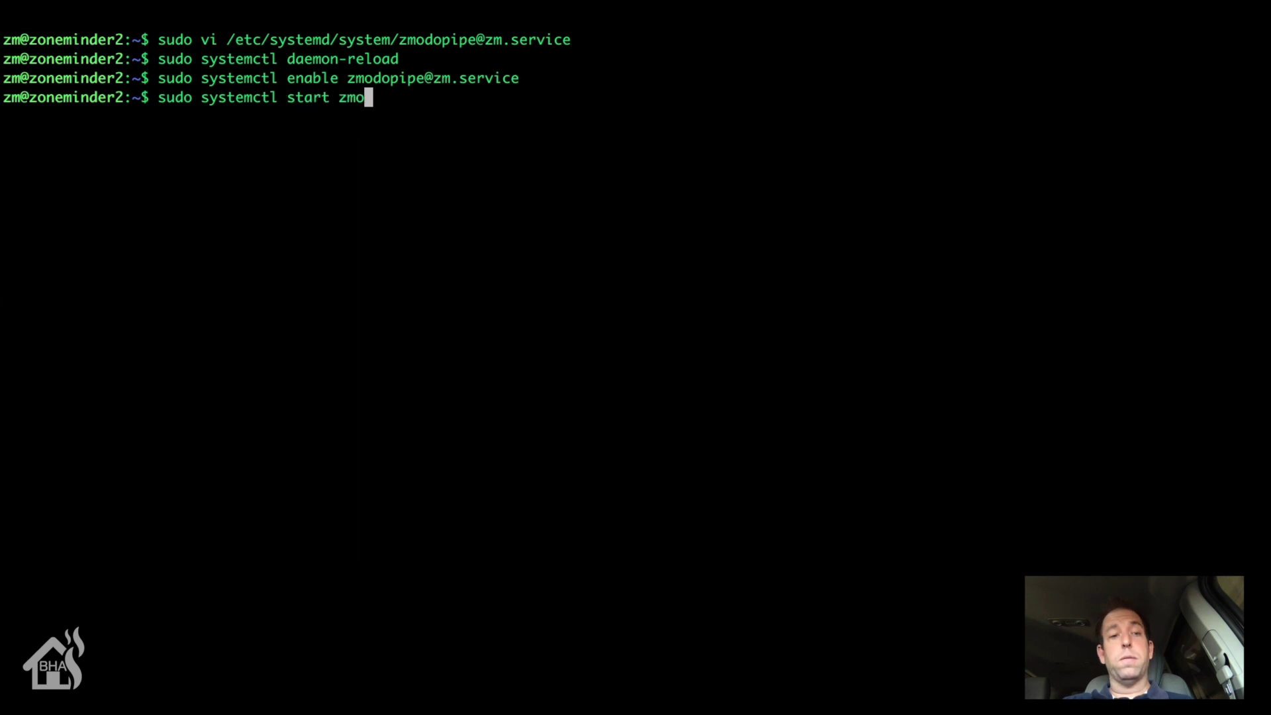
pyautogui.press('Tab')
pyautogui.press('Return')
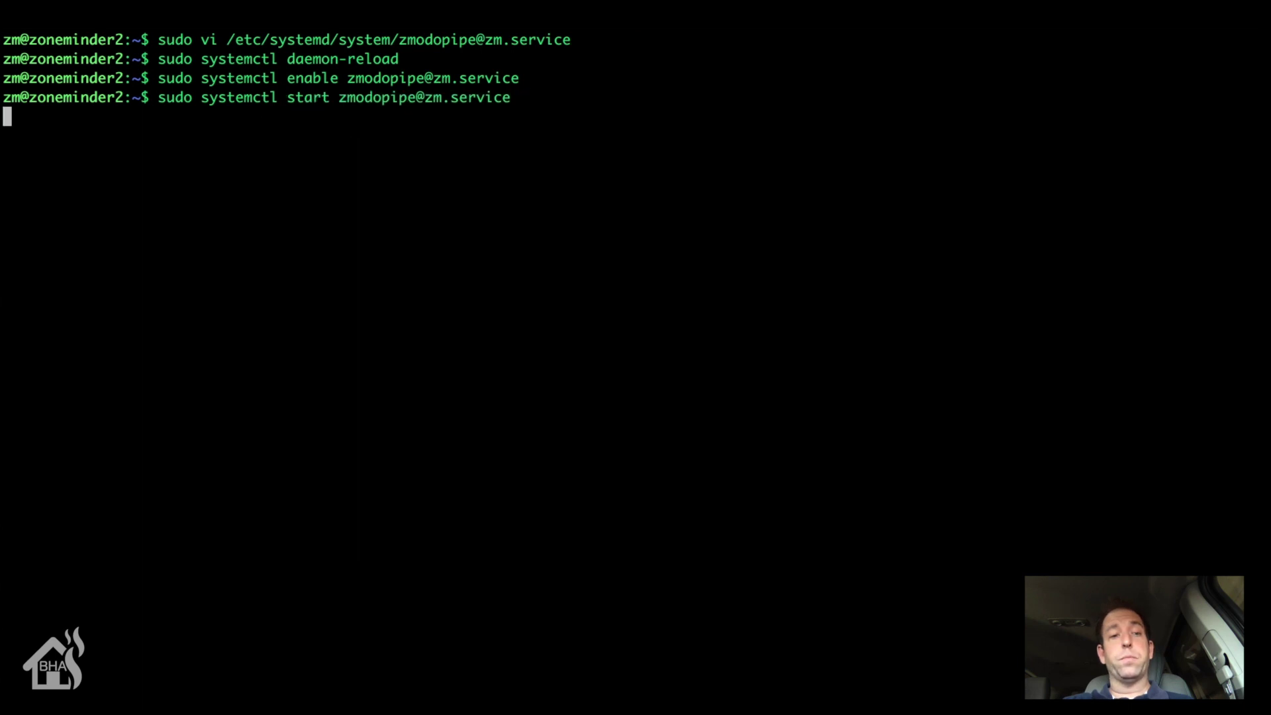
pyautogui.write('sudo sy')
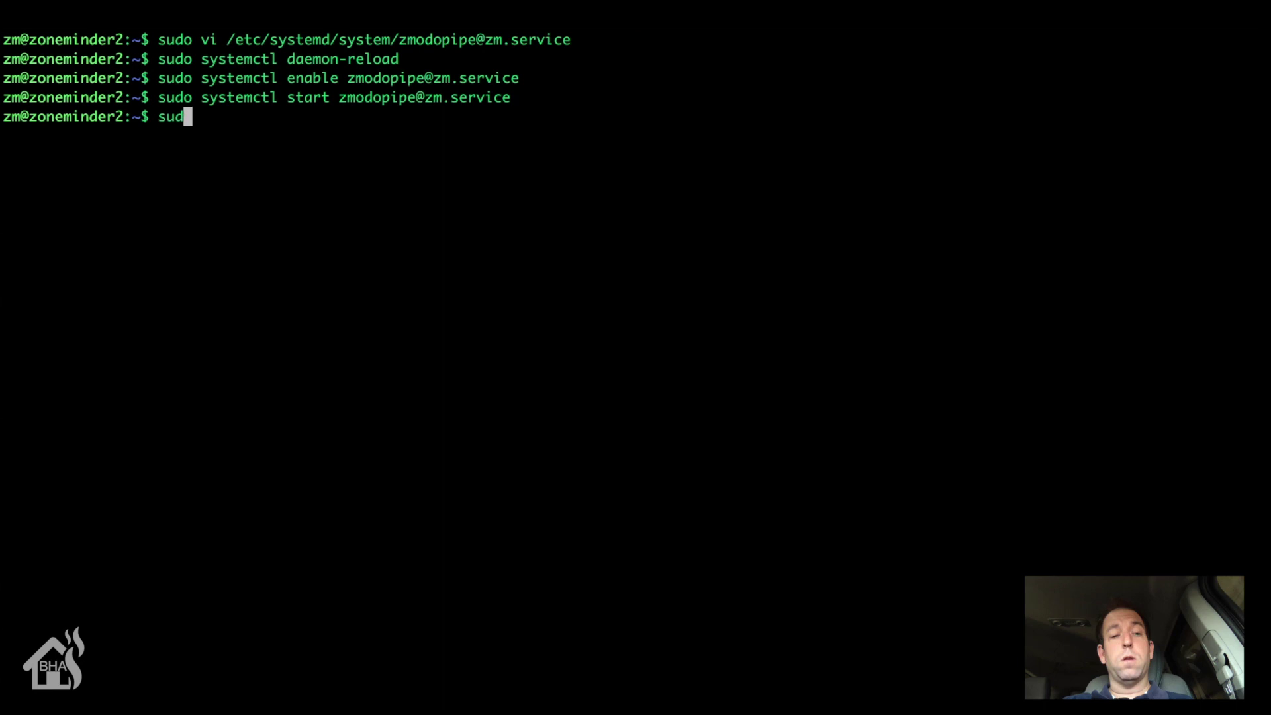
pyautogui.press('BackSpace')
pyautogui.write('y')
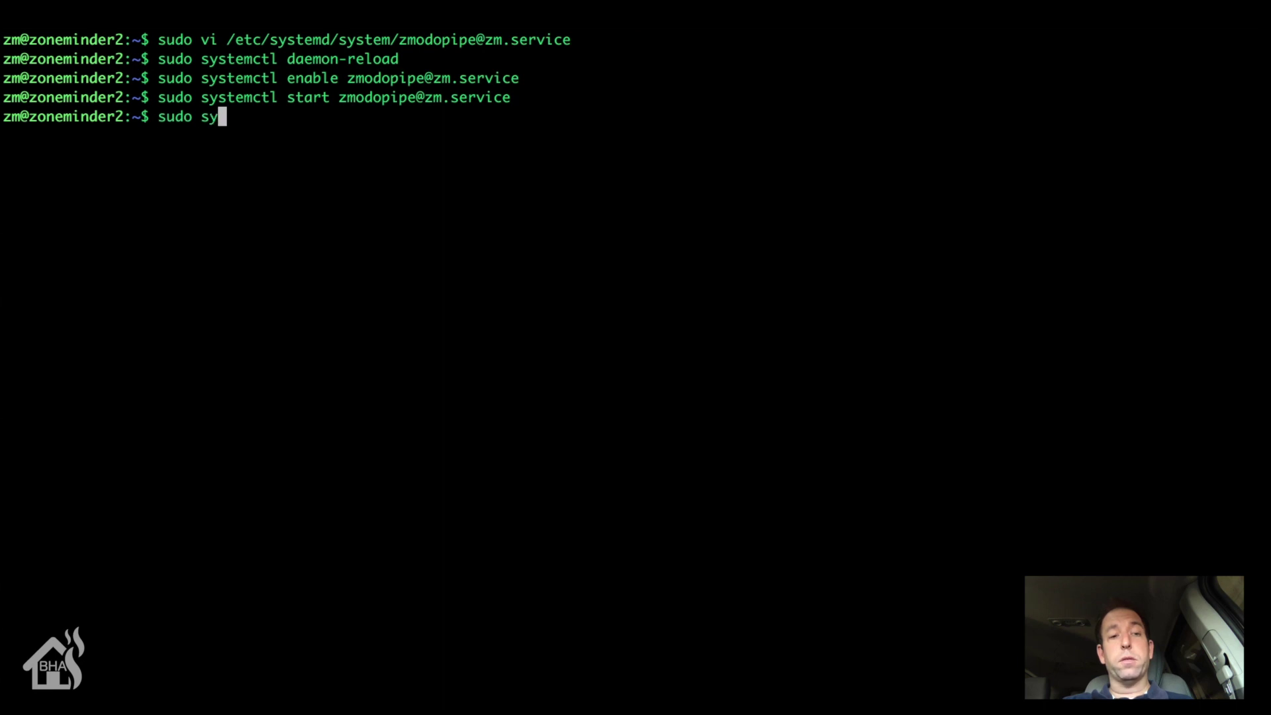
pyautogui.press('BackSpace')
pyautogui.press('BackSpace')
pyautogui.write('sys')
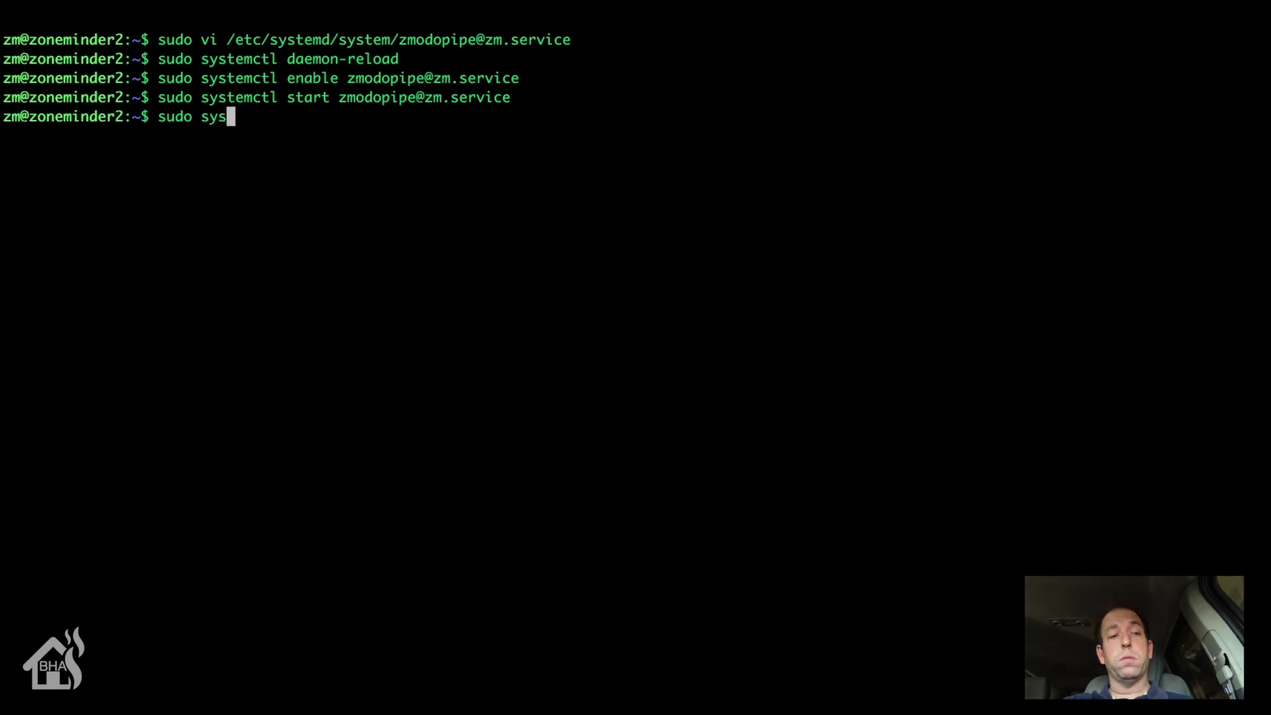
pyautogui.write('tem')
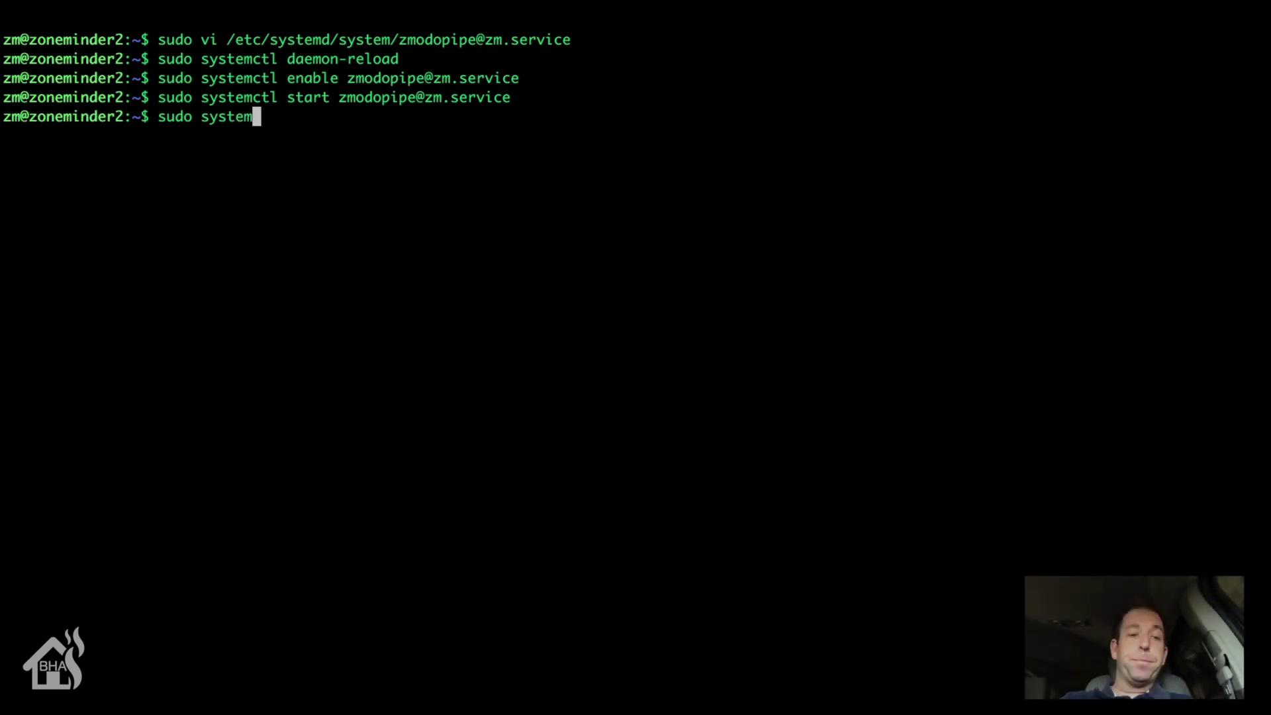
pyautogui.write('ctl status zmo')
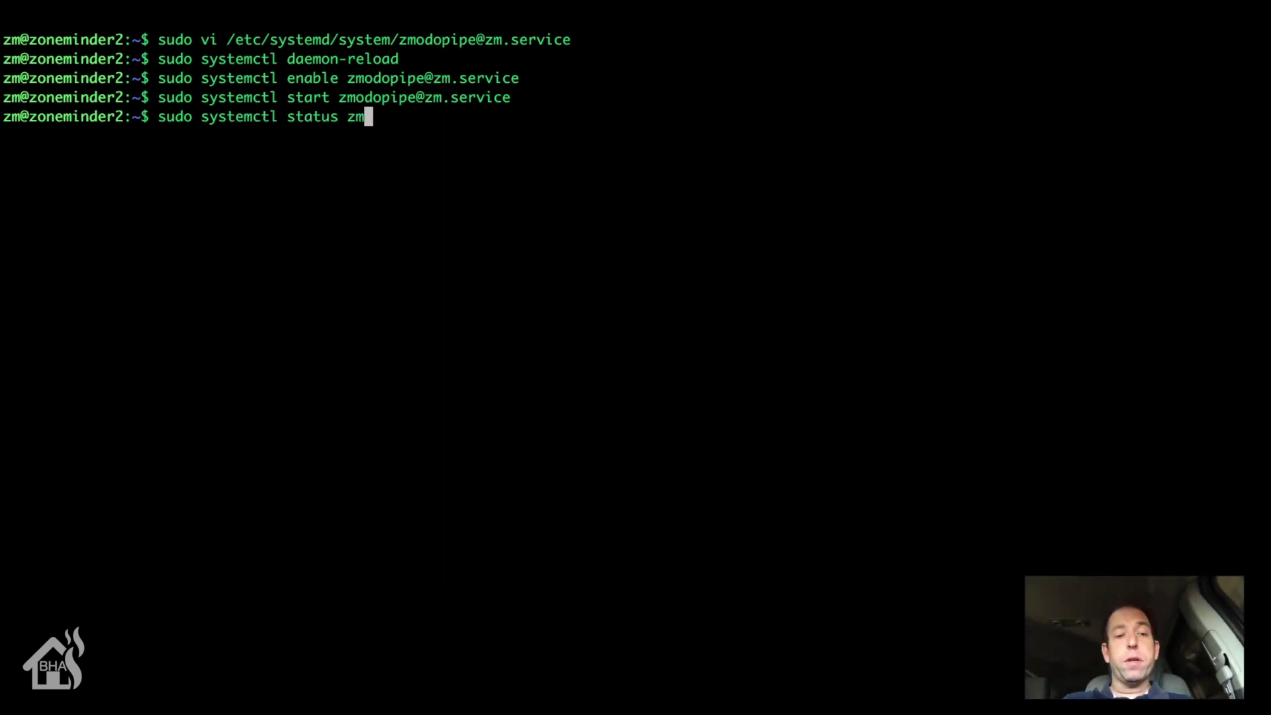
pyautogui.press('Tab')
pyautogui.press('Return')
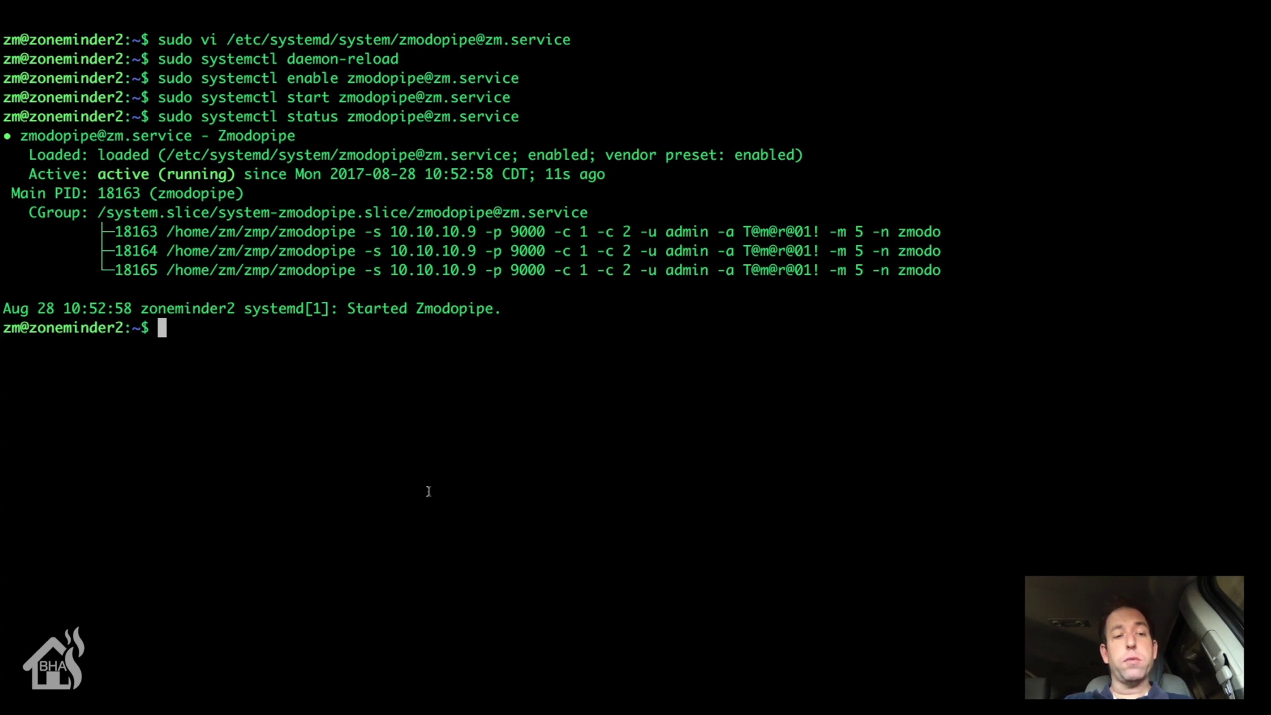
pyautogui.moveTo(503, 308); pyautogui.dragTo(318, 308)
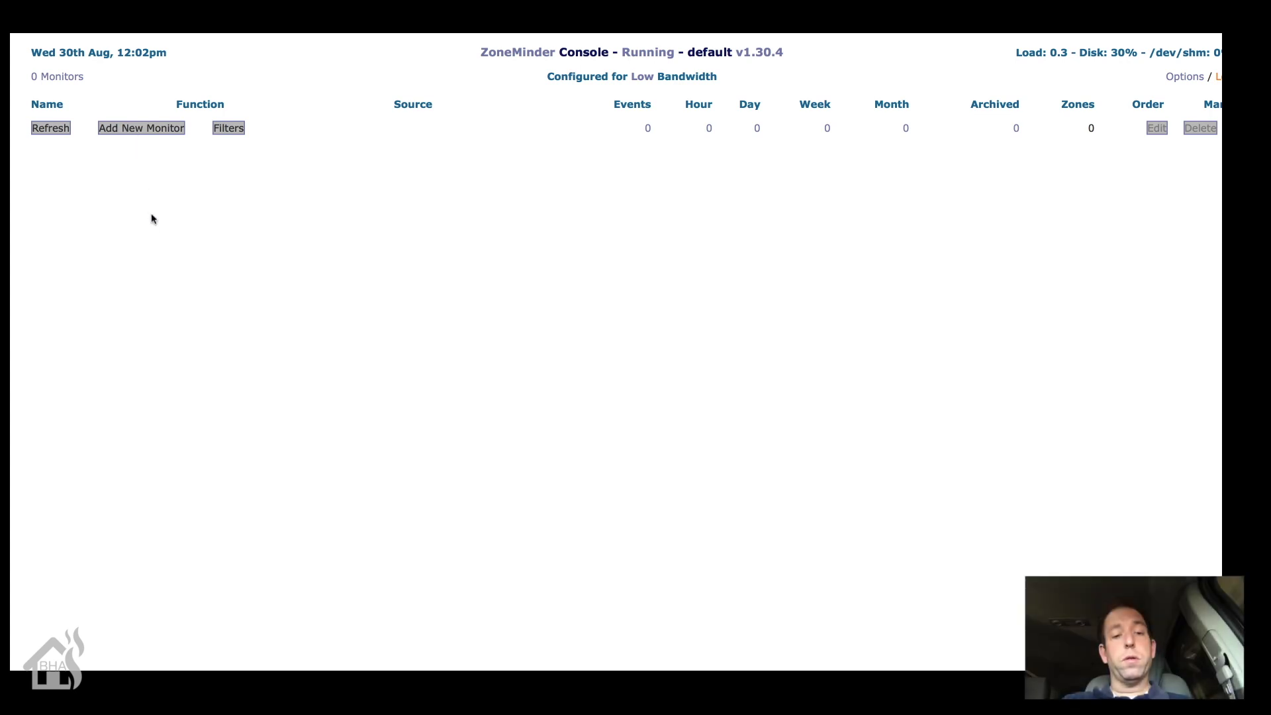
# Step: Add a monitor named Front_Door with Ffmpeg source type and Modect function, enlarging its window
pyautogui.click(131, 129)
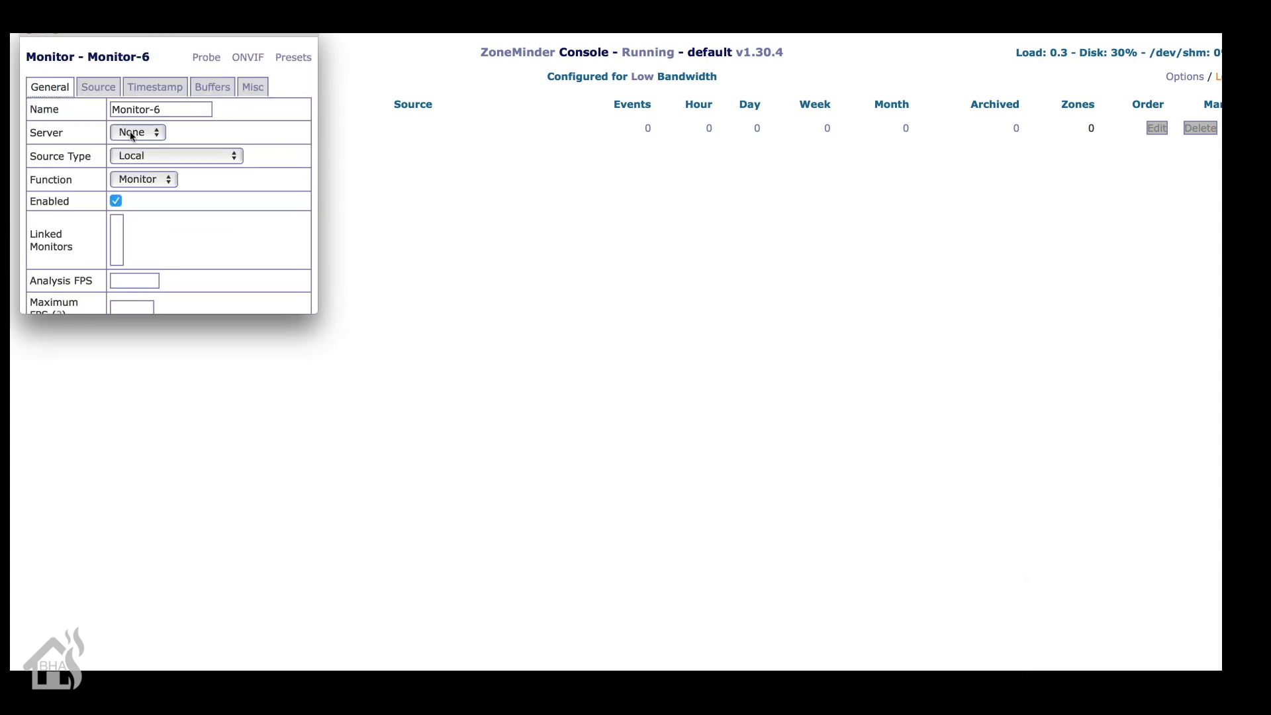
pyautogui.tripleClick(170, 111)
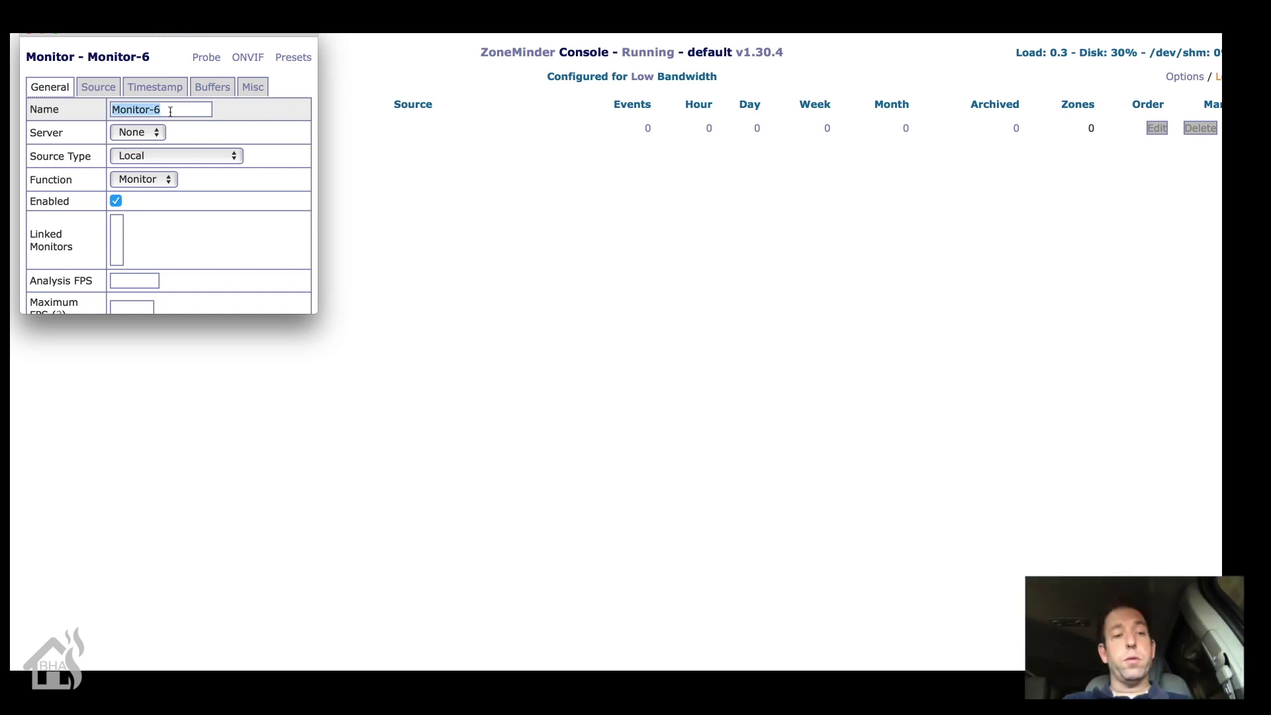
pyautogui.write('Front')
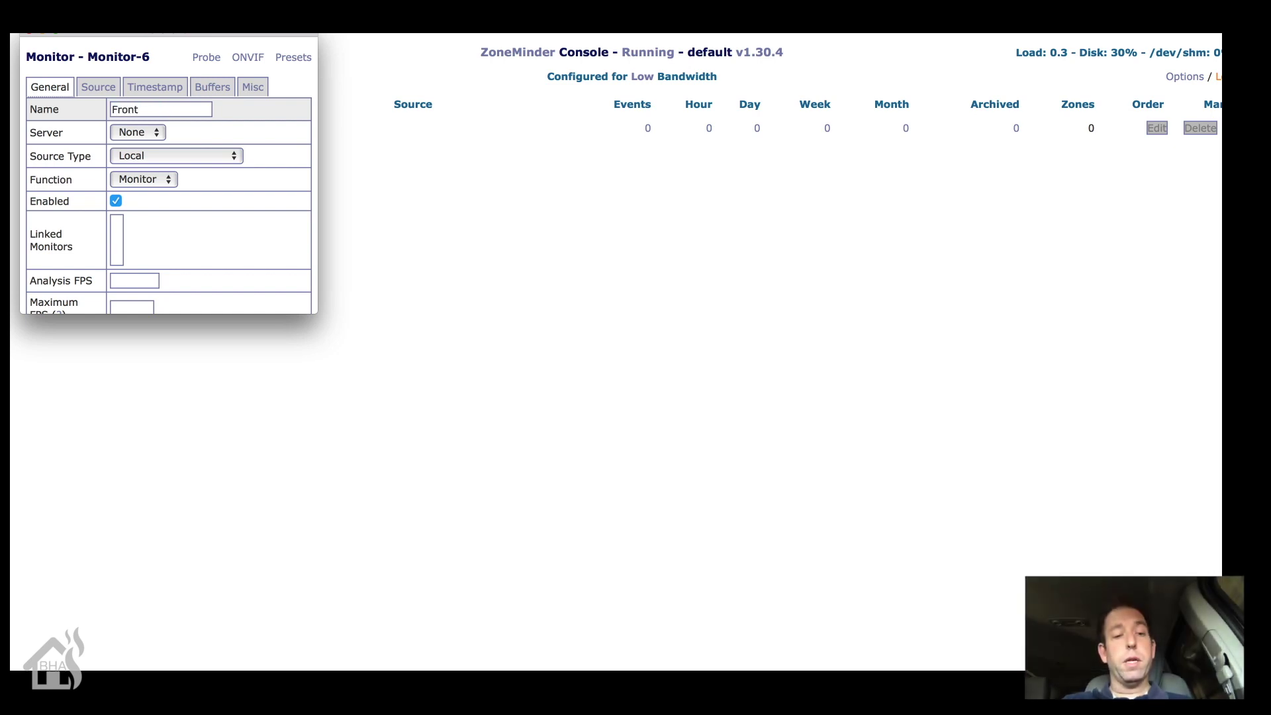
pyautogui.write('_Door')
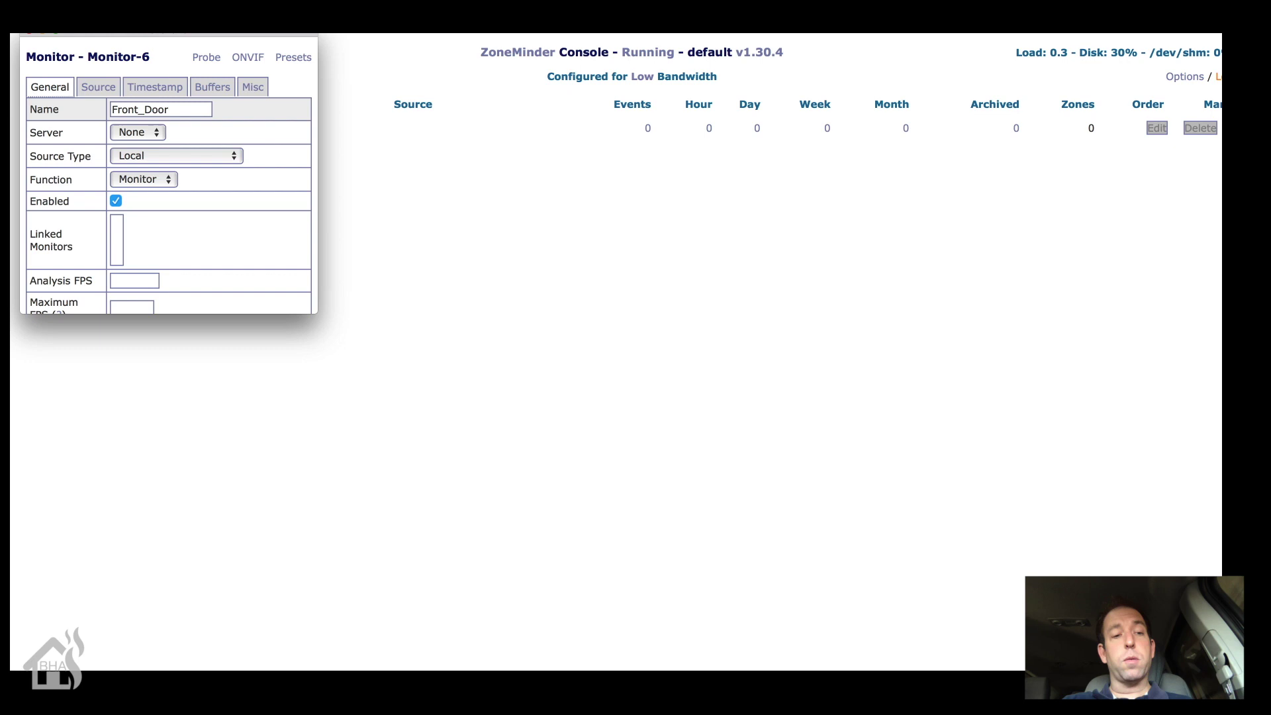
pyautogui.click(178, 159)
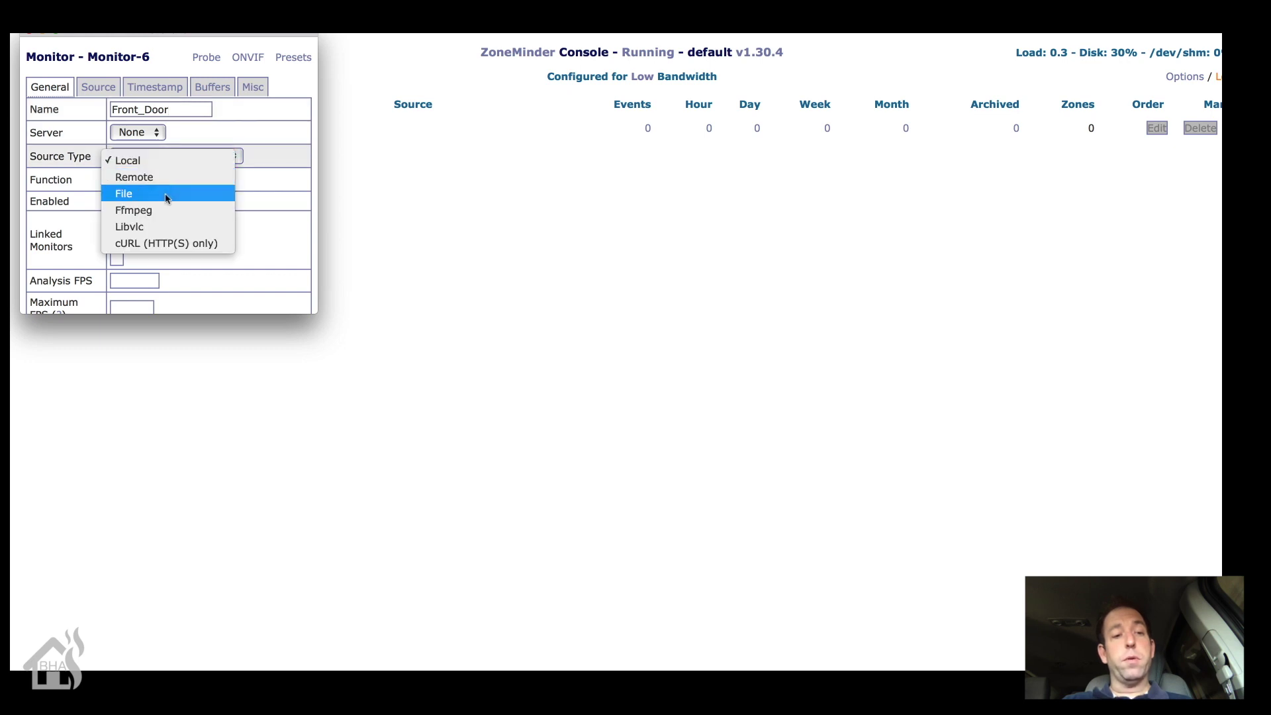
pyautogui.click(164, 212)
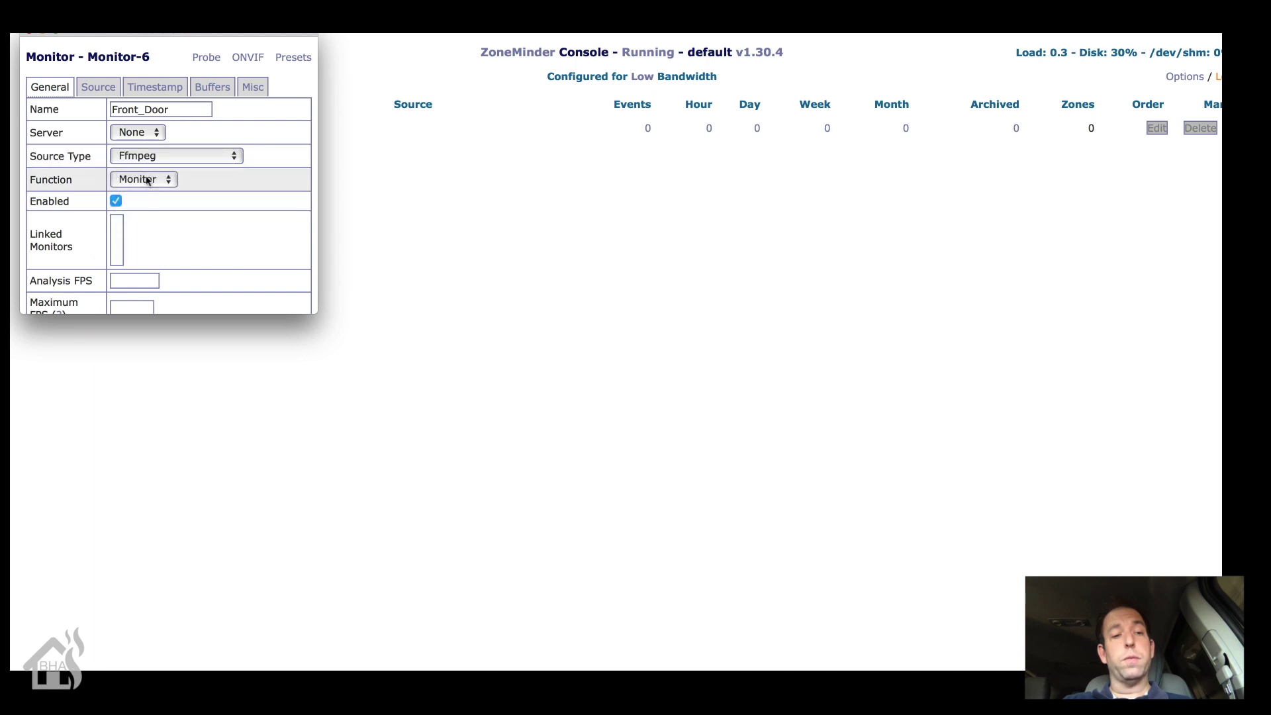
pyautogui.click(147, 180)
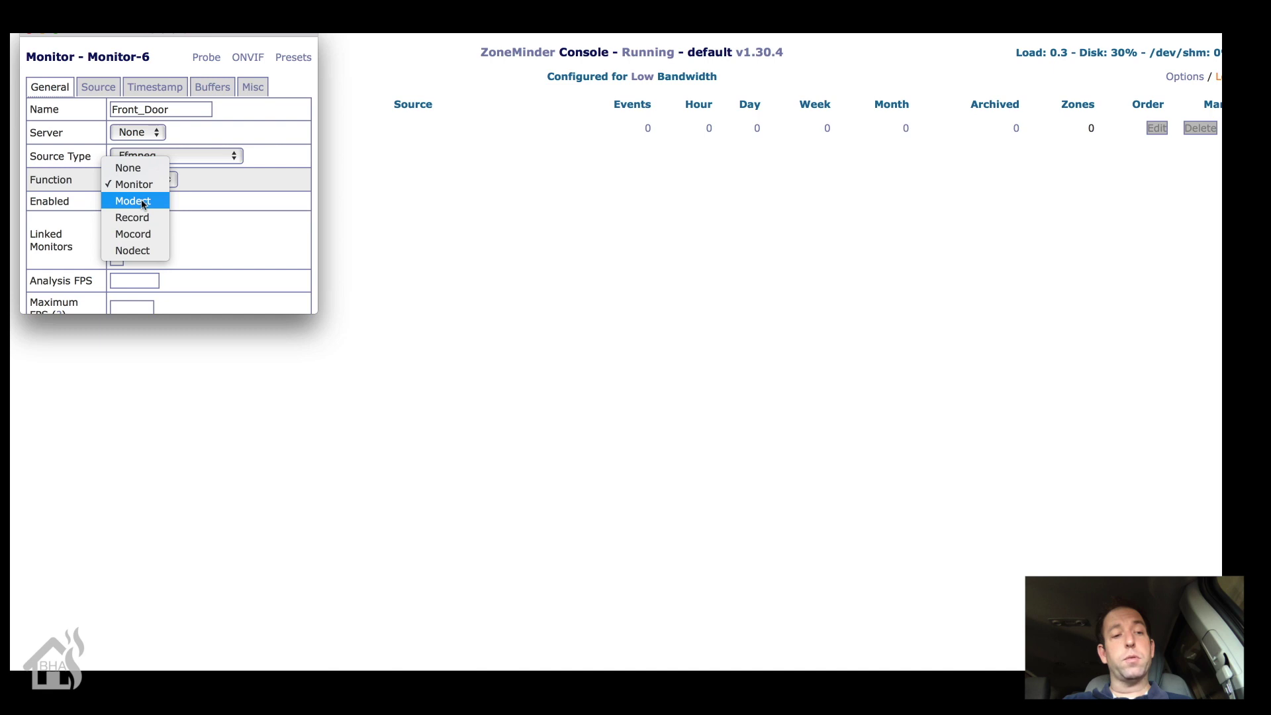
pyautogui.click(143, 203)
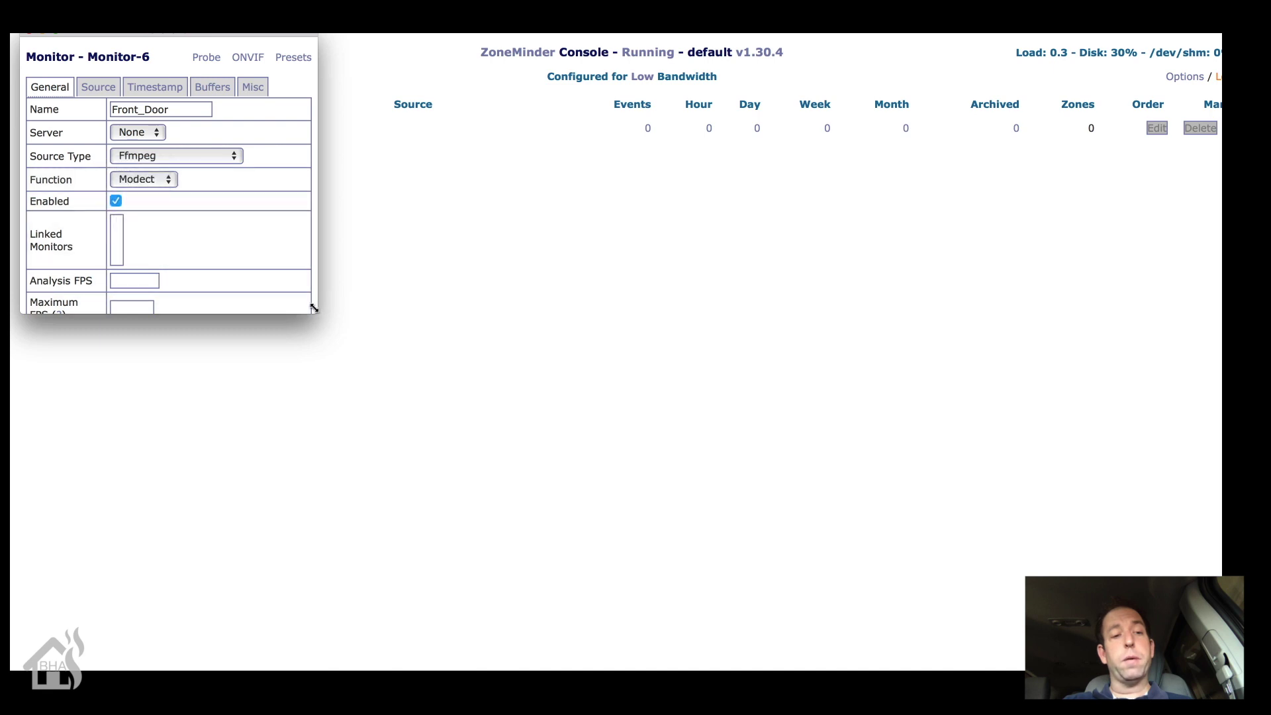
pyautogui.moveTo(314, 307); pyautogui.dragTo(511, 480)
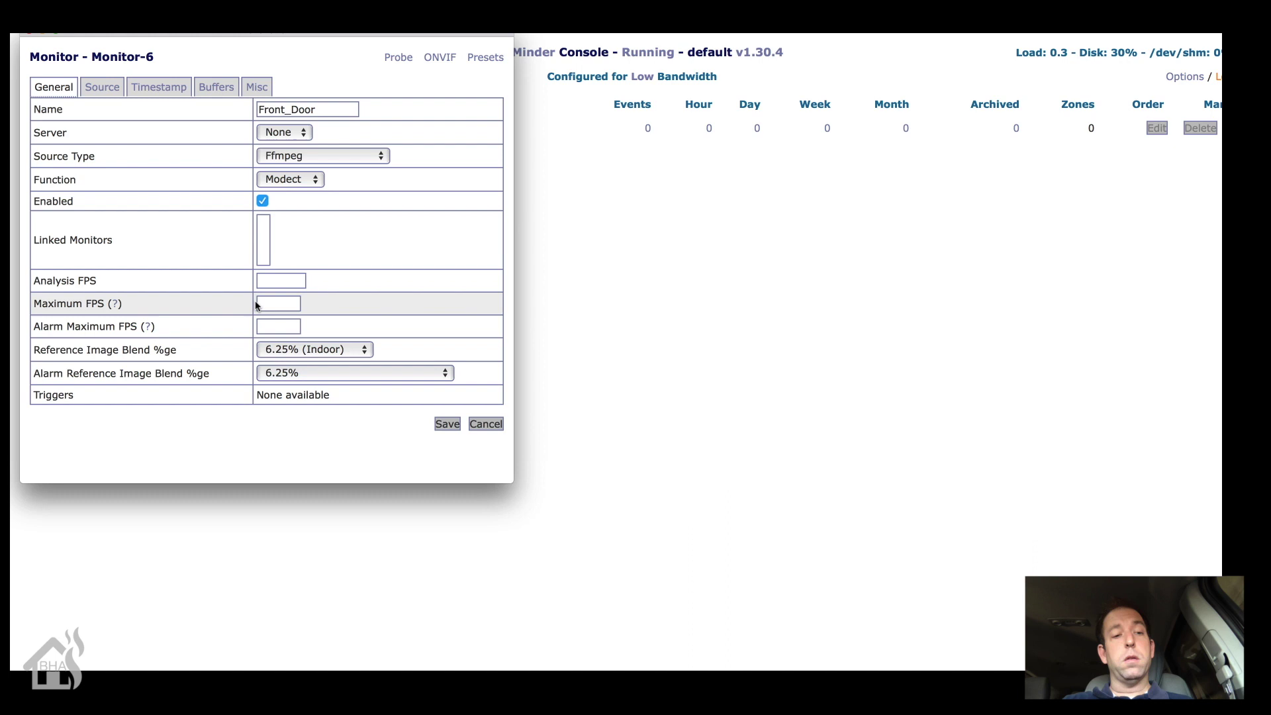
# Step: On the Source tab, set Source Path to /tmp/zmodo0 and Capture Width to 352
pyautogui.click(101, 90)
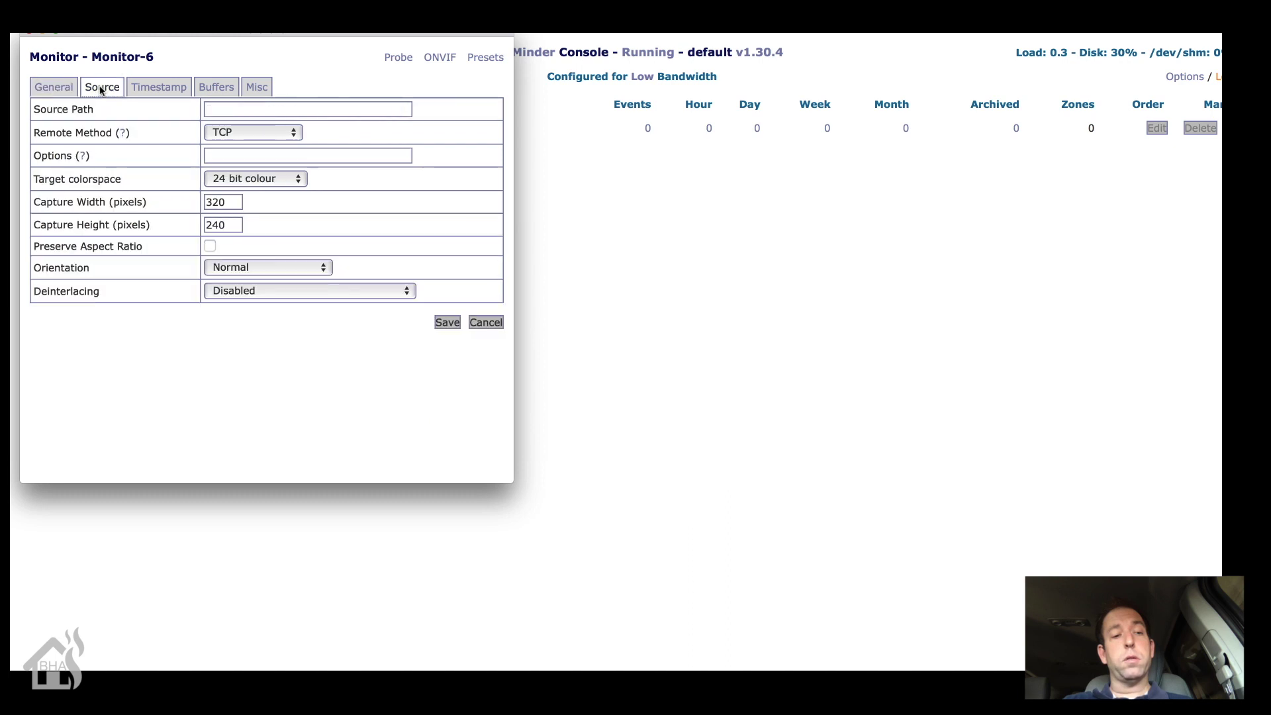
pyautogui.click(249, 111)
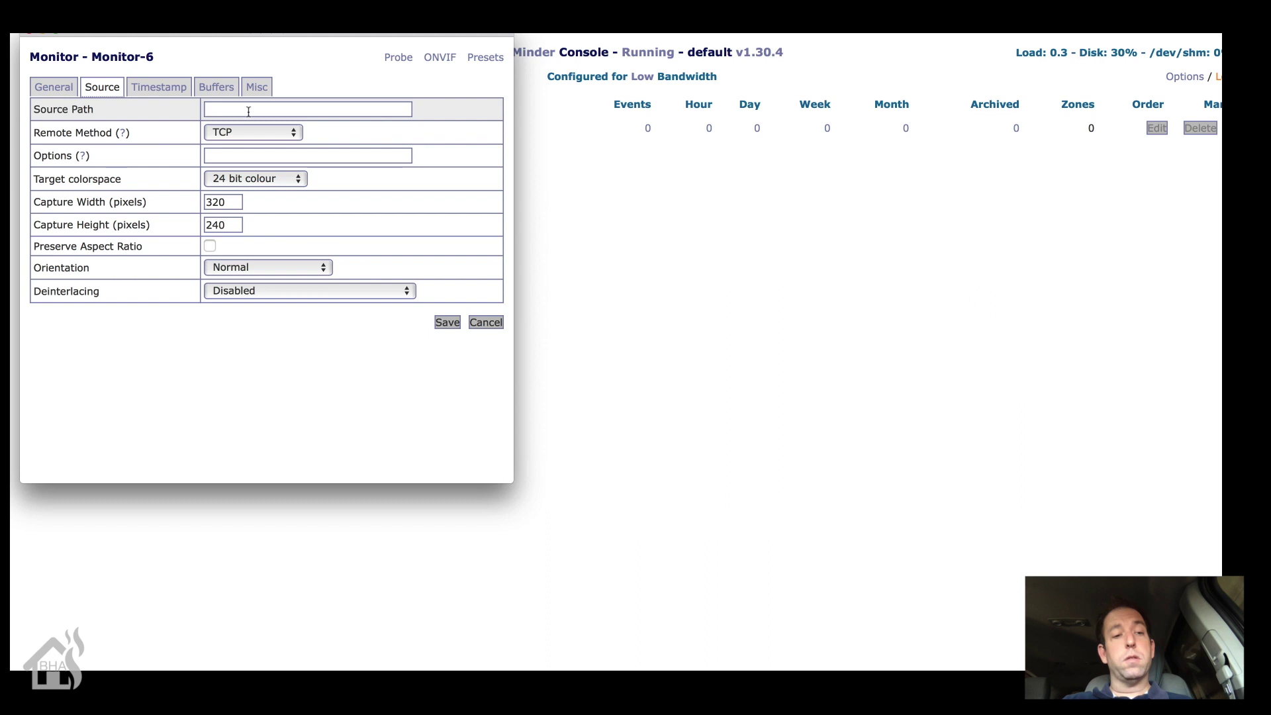
pyautogui.write('/tmp/')
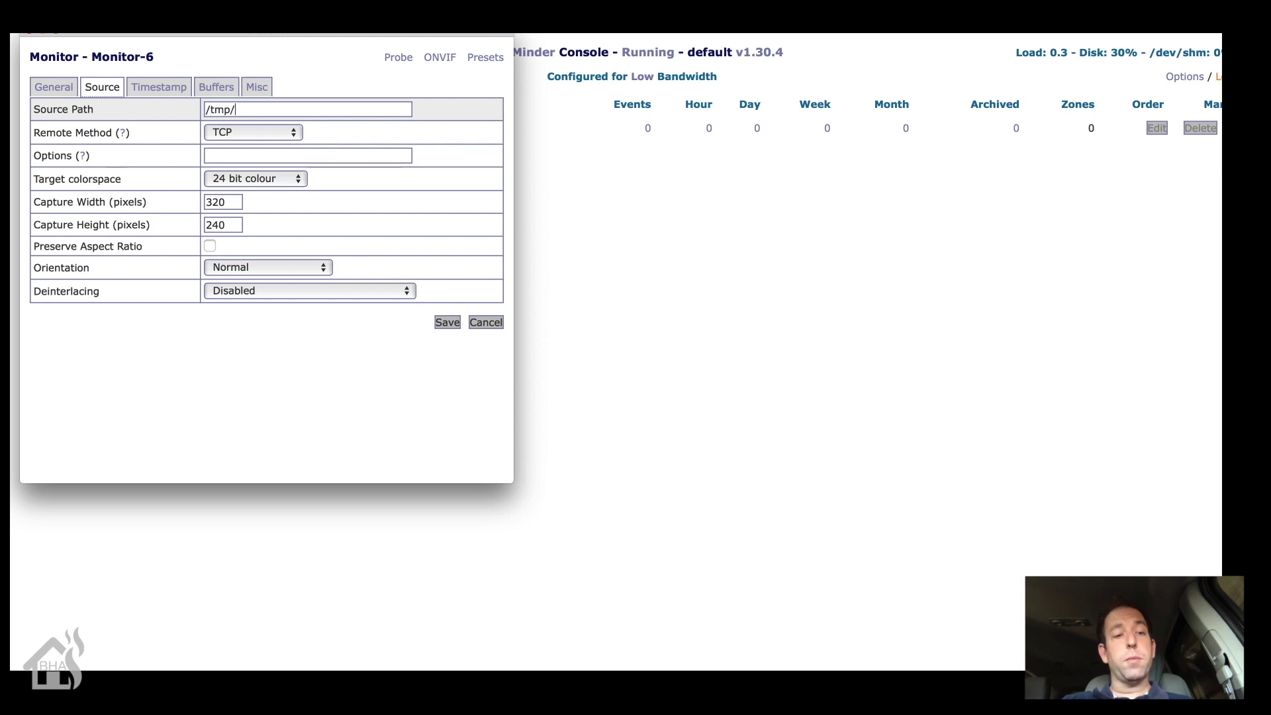
pyautogui.write('zmodo')
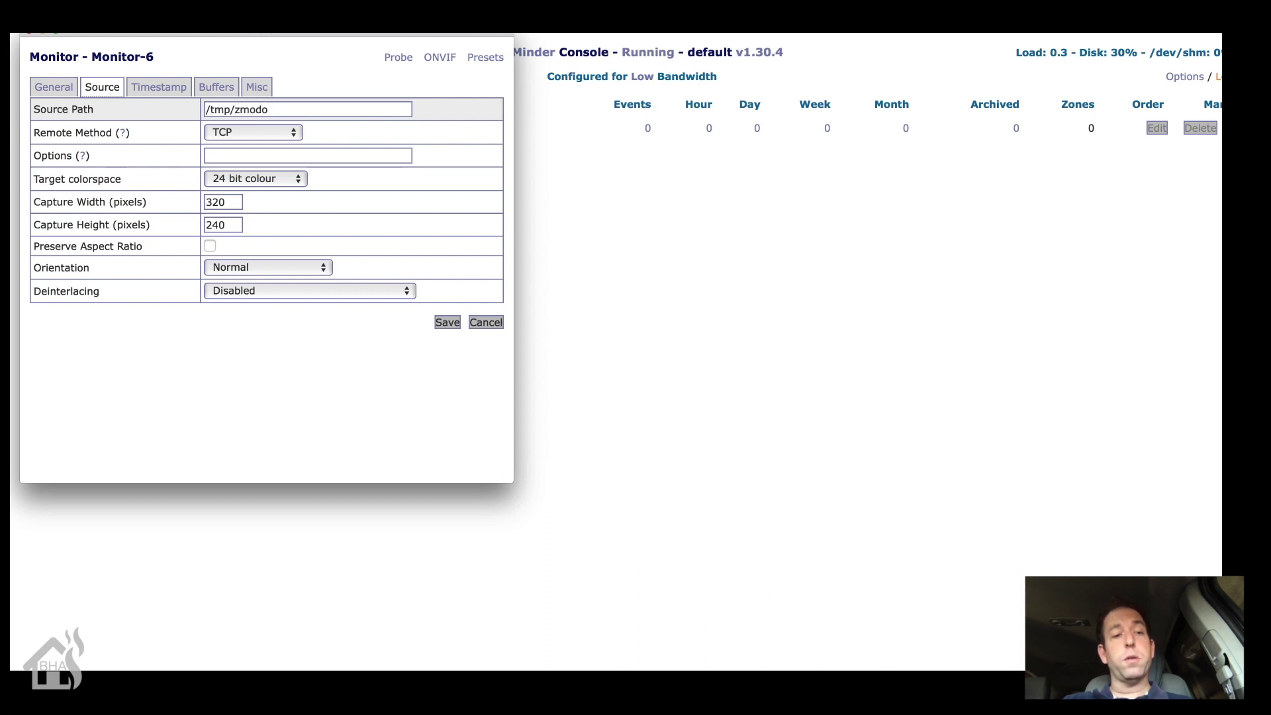
pyautogui.write('0')
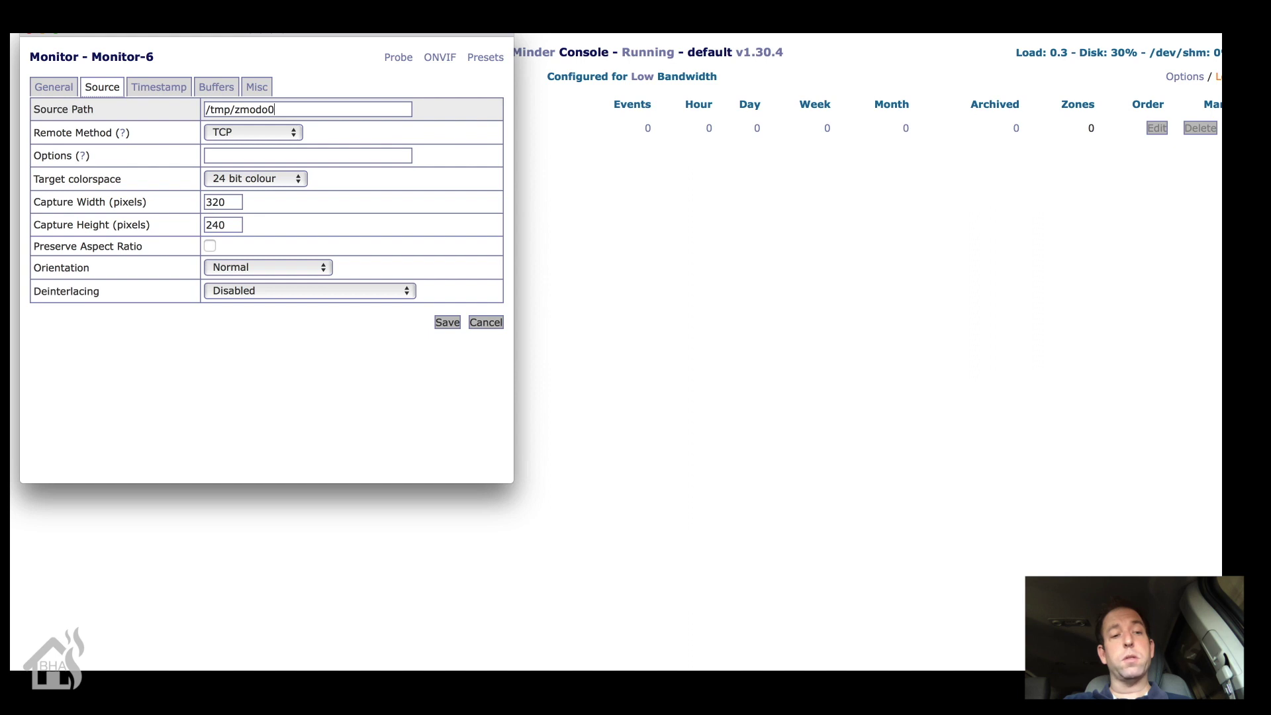
pyautogui.click(232, 203)
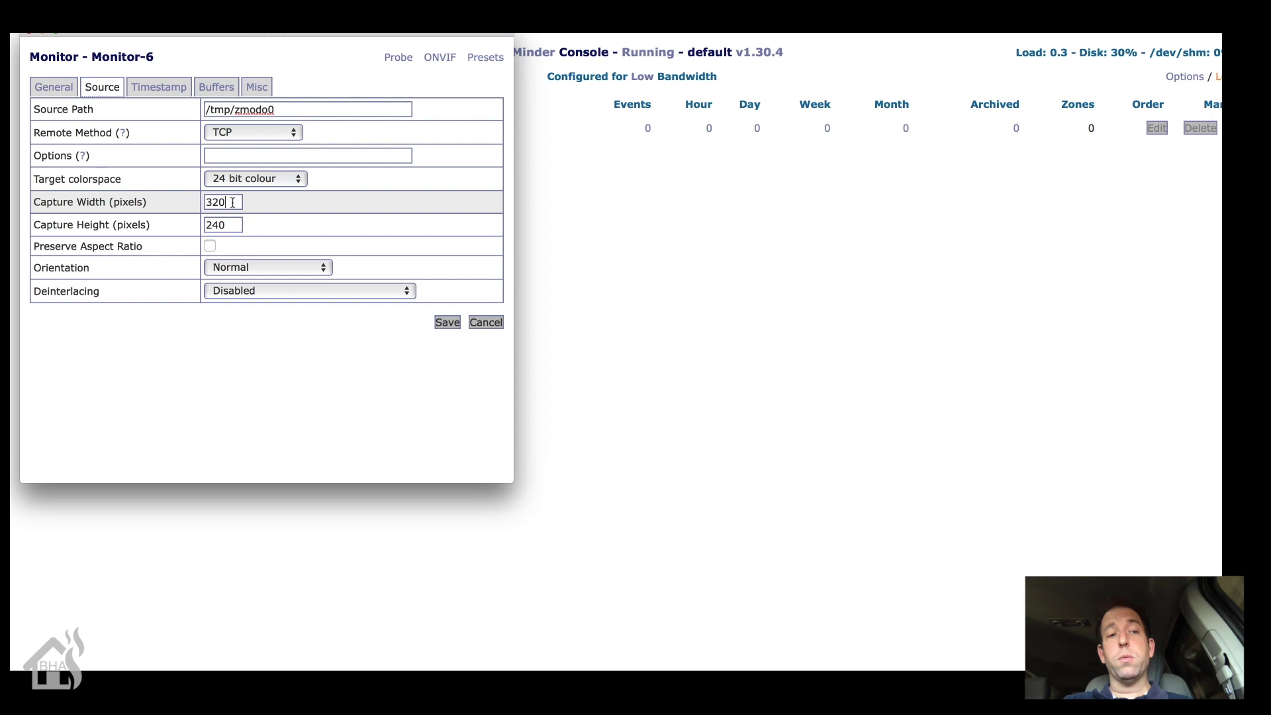
pyautogui.press('BackSpace')
pyautogui.press('BackSpace')
pyautogui.write('52')
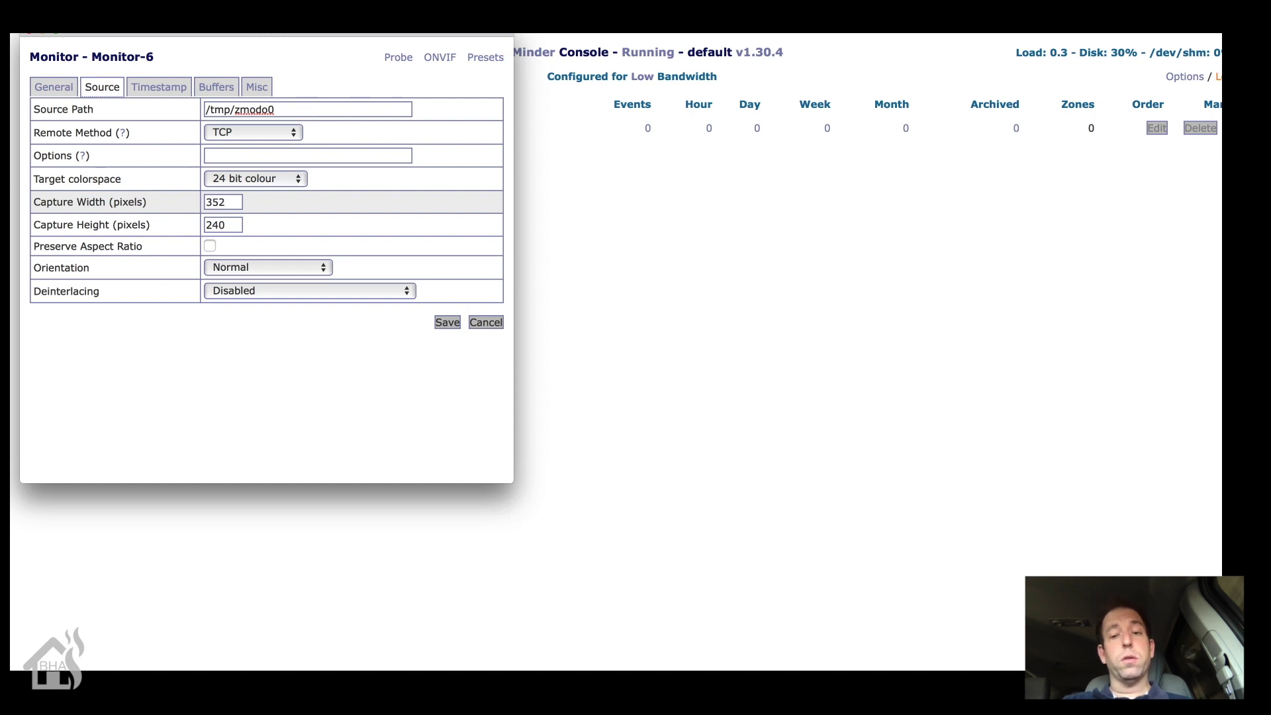
# Step: Empty the Timestamp Label Format field, then show the Buffers settings
pyautogui.click(169, 90)
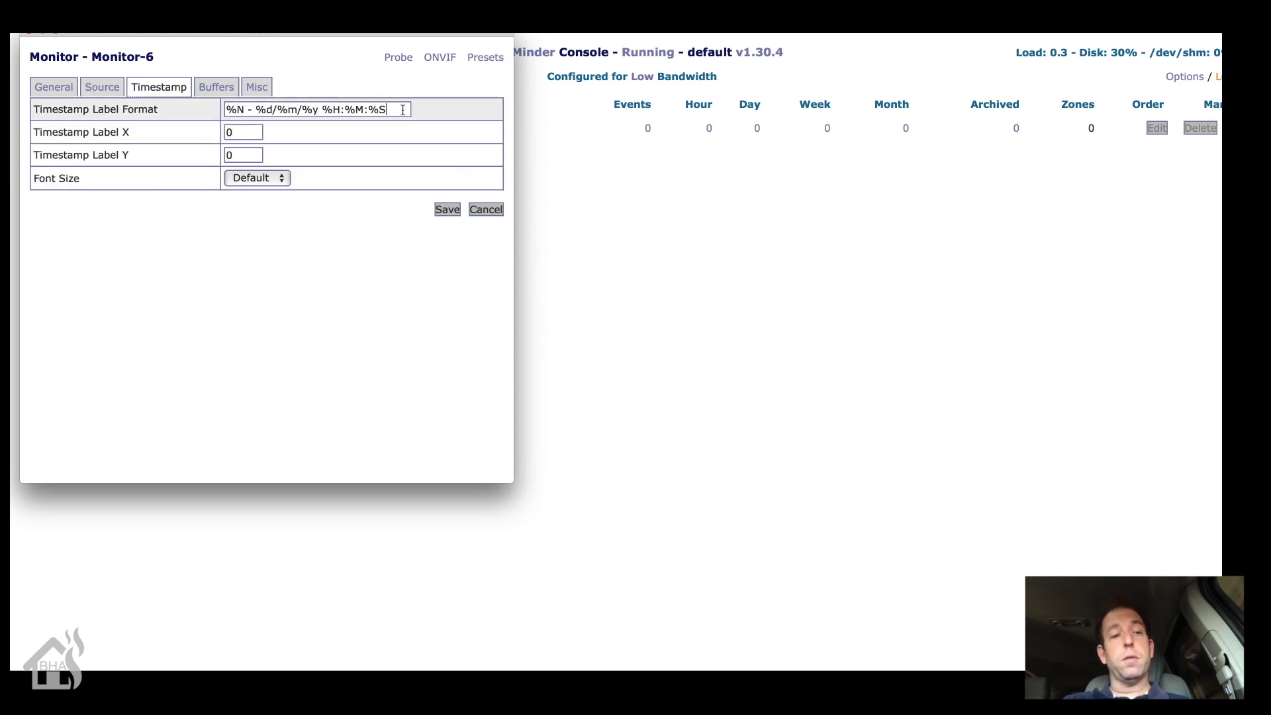
pyautogui.press('BackSpace')
pyautogui.press('BackSpace')
pyautogui.press('BackSpace')
pyautogui.press('BackSpace')
pyautogui.press('BackSpace')
pyautogui.press('BackSpace')
pyautogui.press('BackSpace')
pyautogui.press('BackSpace')
pyautogui.press('BackSpace')
pyautogui.press('BackSpace')
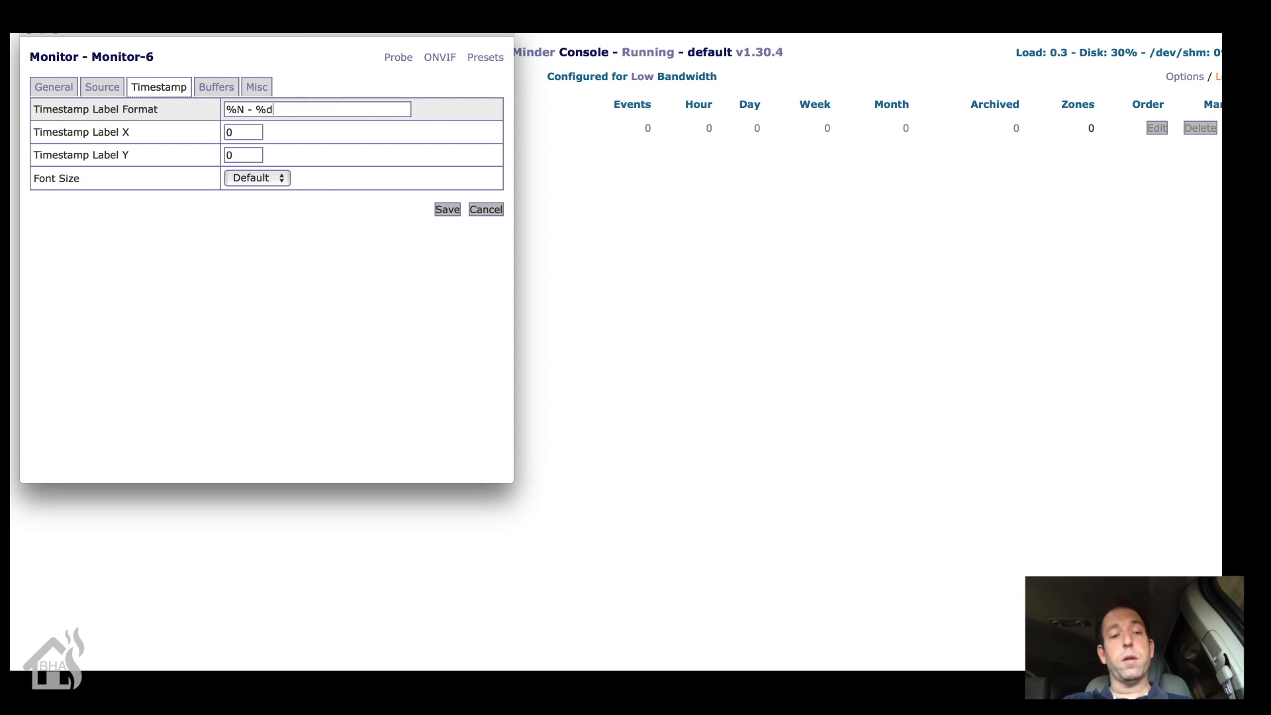
pyautogui.press('BackSpace')
pyautogui.press('BackSpace')
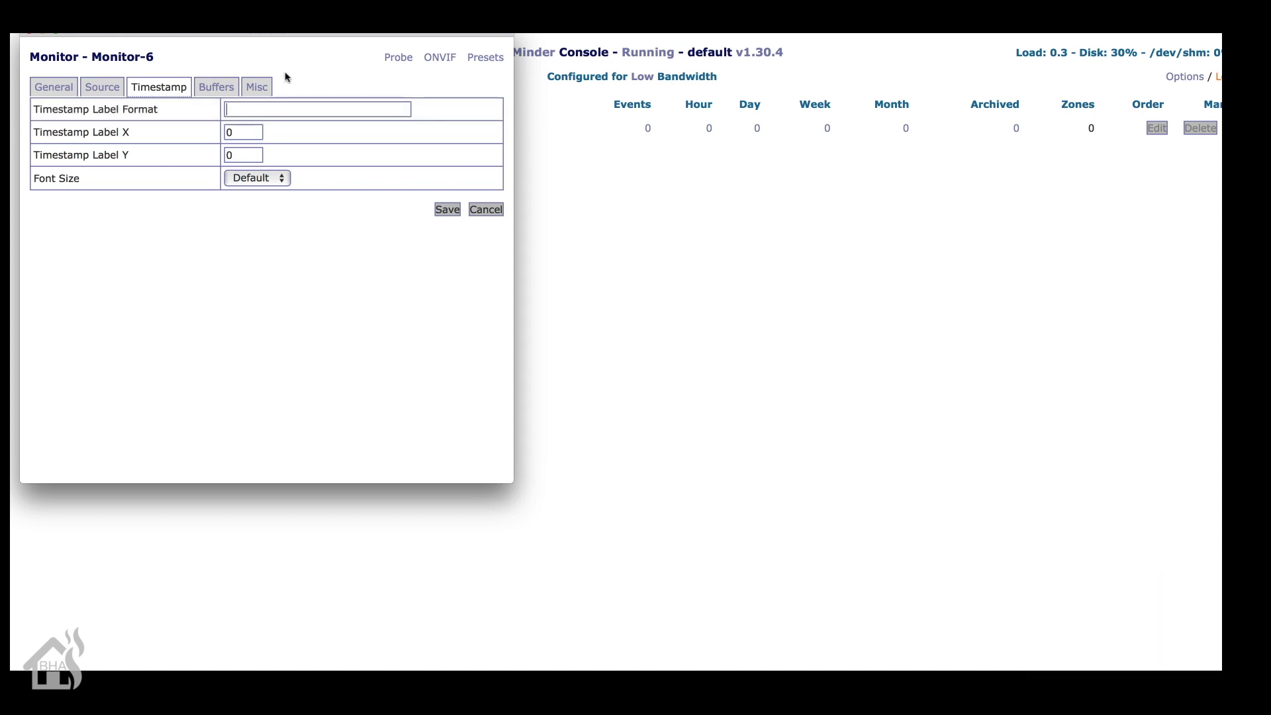
pyautogui.click(216, 88)
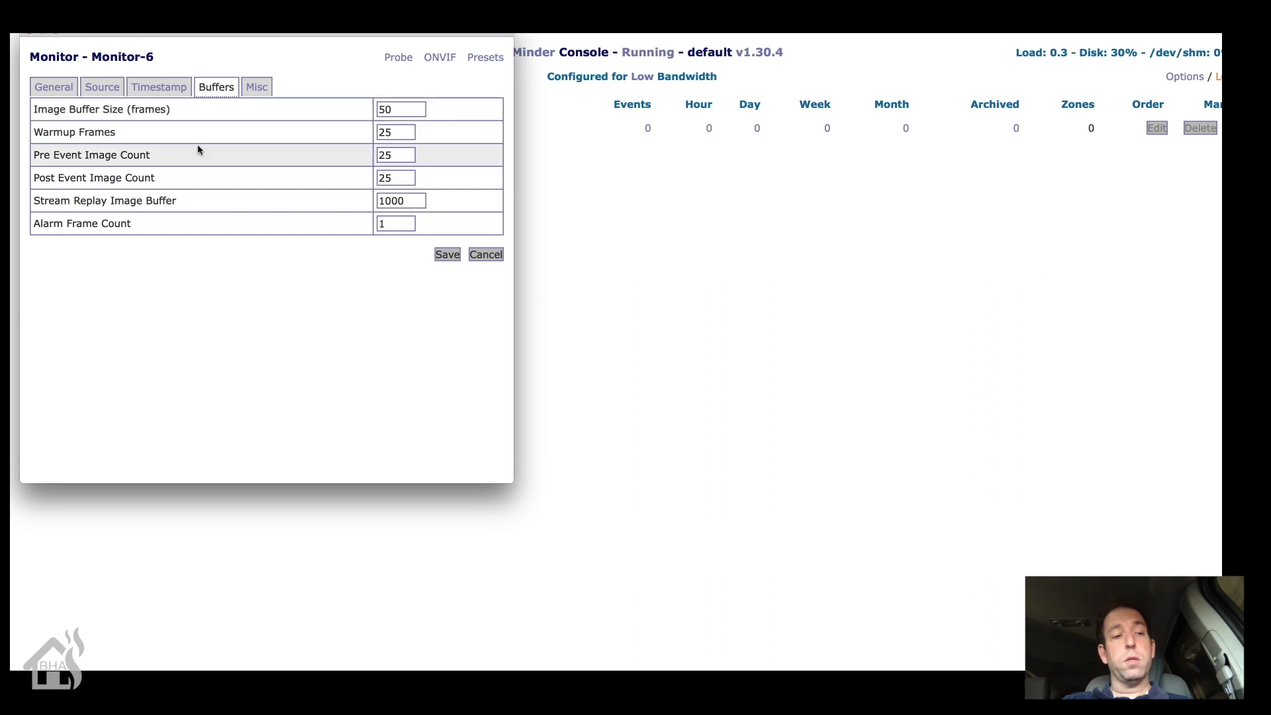
# Step: Set Pre and Post Event Image Count to 10 and save the Front_Door monitor
pyautogui.click(401, 156)
pyautogui.press('BackSpace')
pyautogui.press('BackSpace')
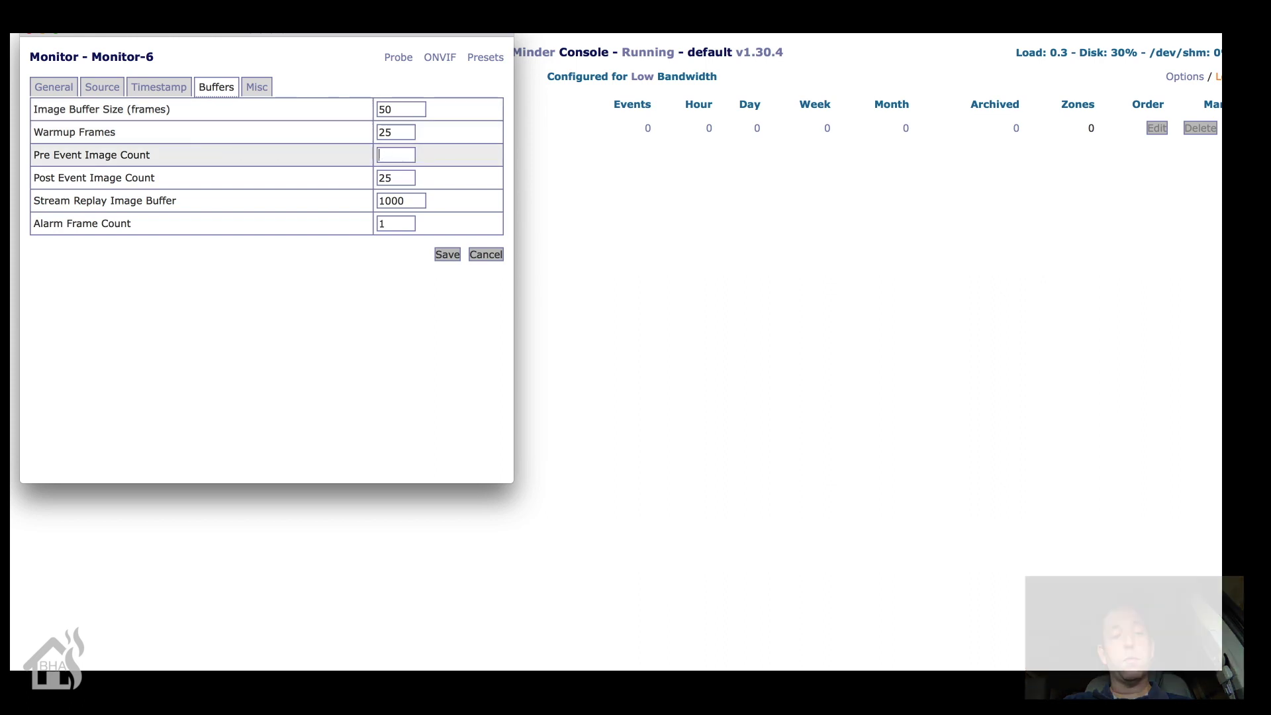
pyautogui.write('10')
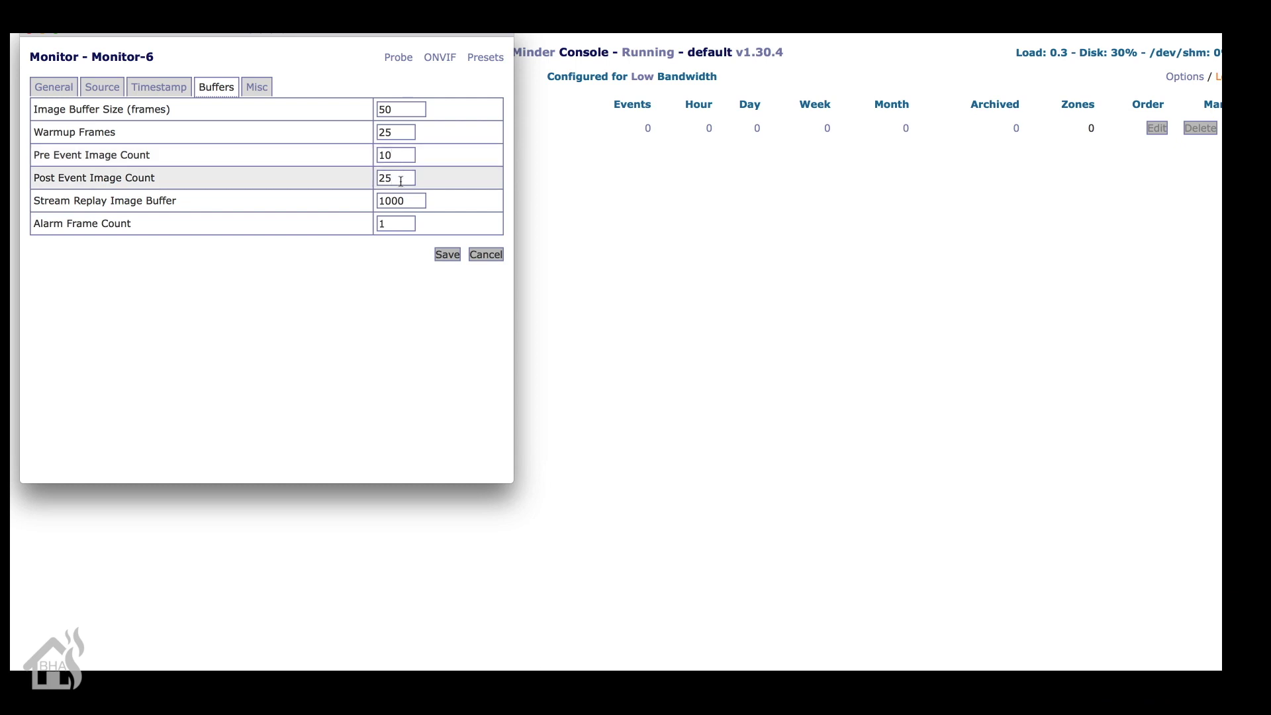
pyautogui.click(400, 179)
pyautogui.press('BackSpace')
pyautogui.press('BackSpace')
pyautogui.click(258, 88)
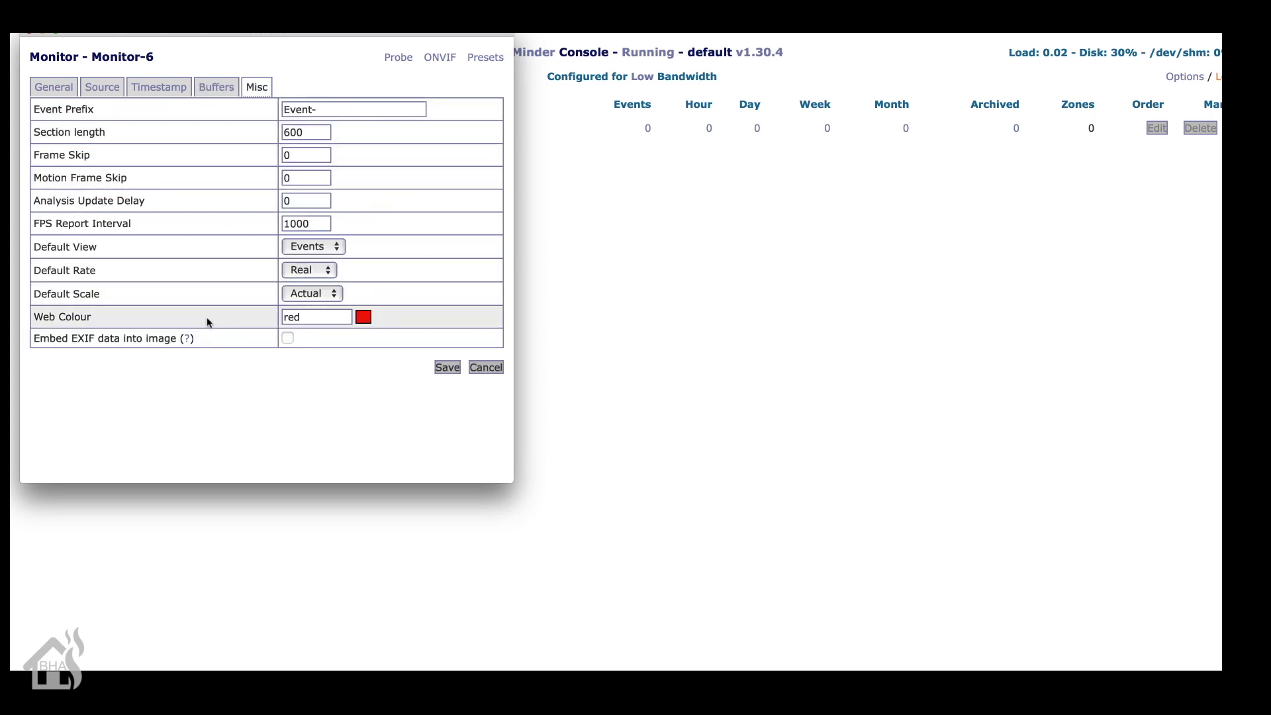
pyautogui.click(447, 369)
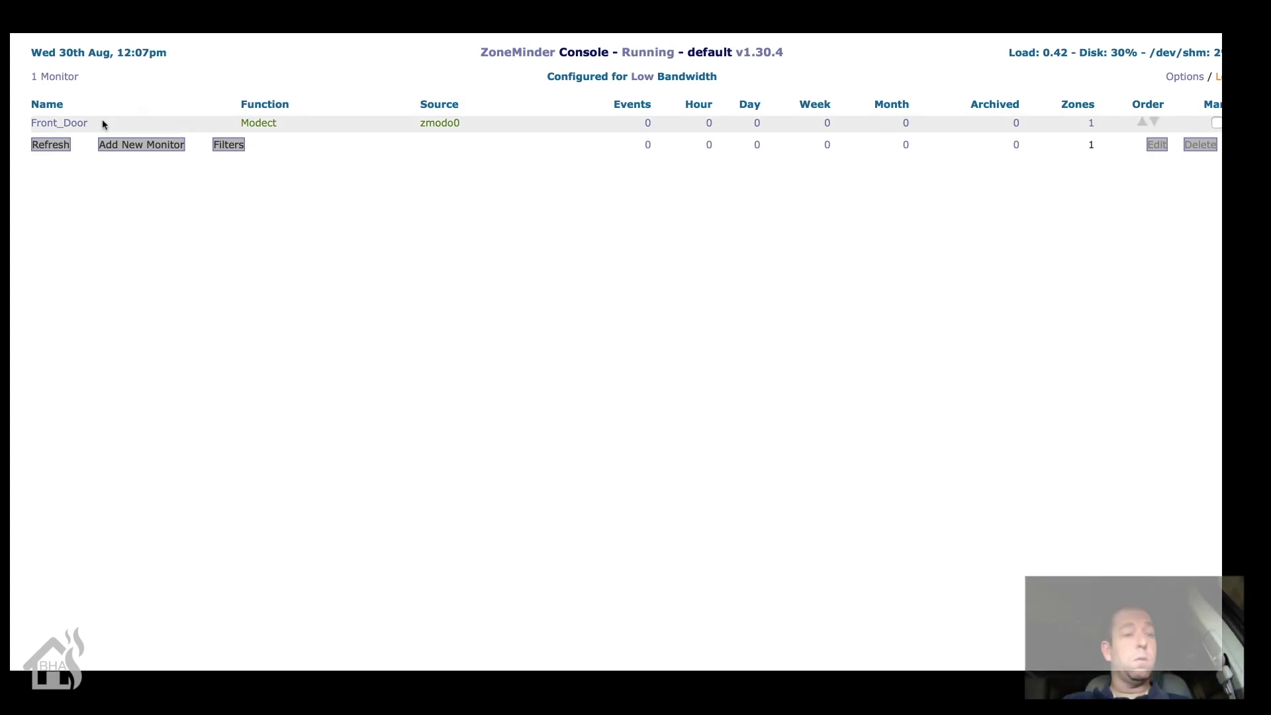
# Step: Open Front_Door's live view, move it off the monitor list, and enlarge it
pyautogui.click(58, 124)
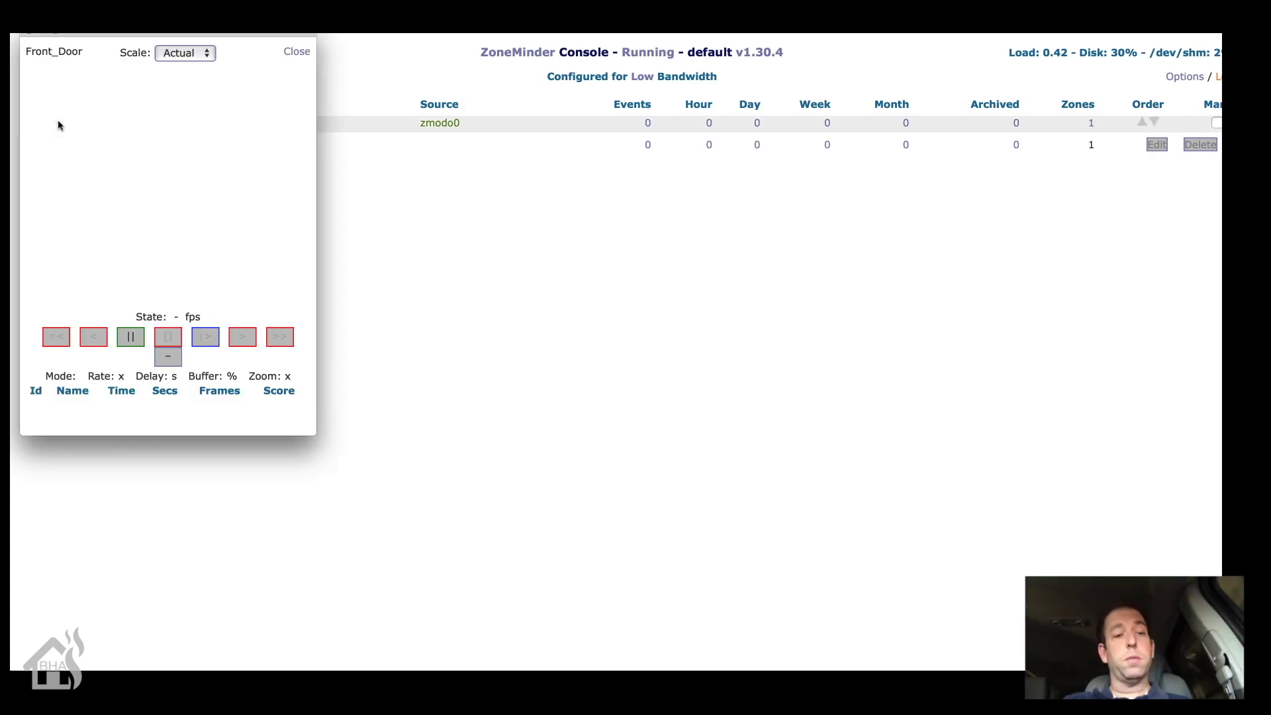
pyautogui.moveTo(104, 34); pyautogui.dragTo(359, 94)
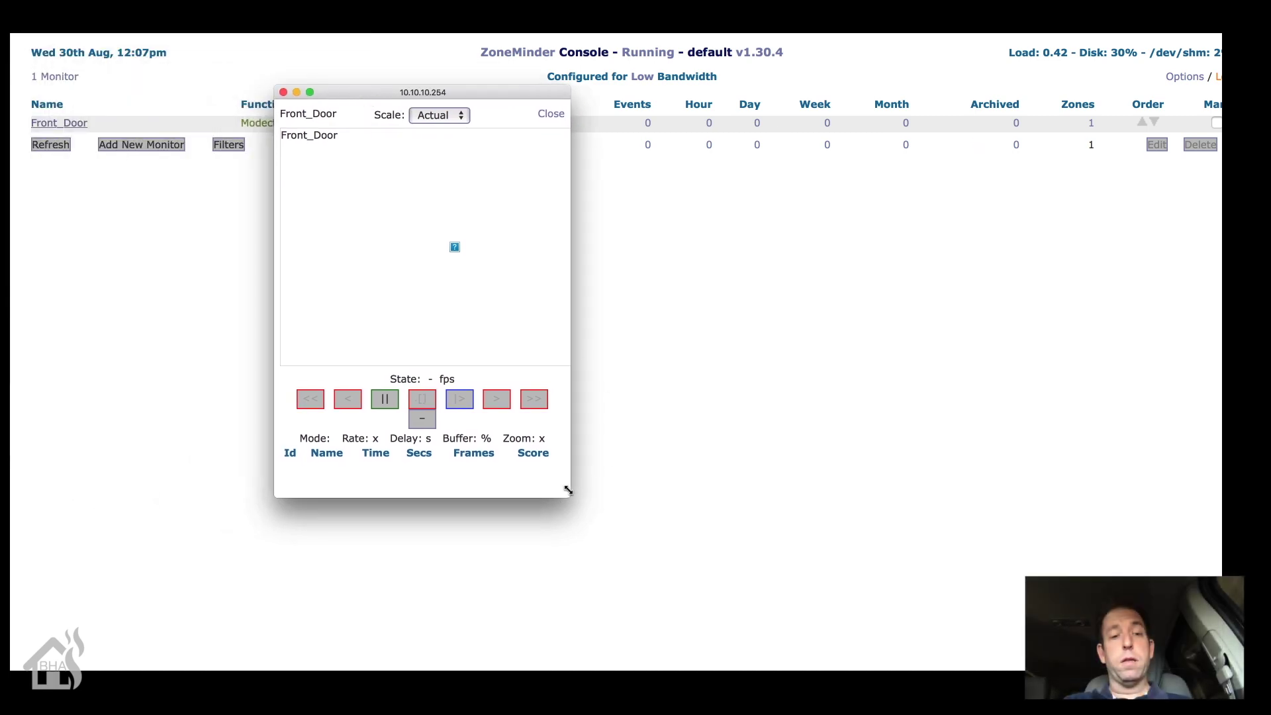
pyautogui.moveTo(568, 496); pyautogui.dragTo(677, 568)
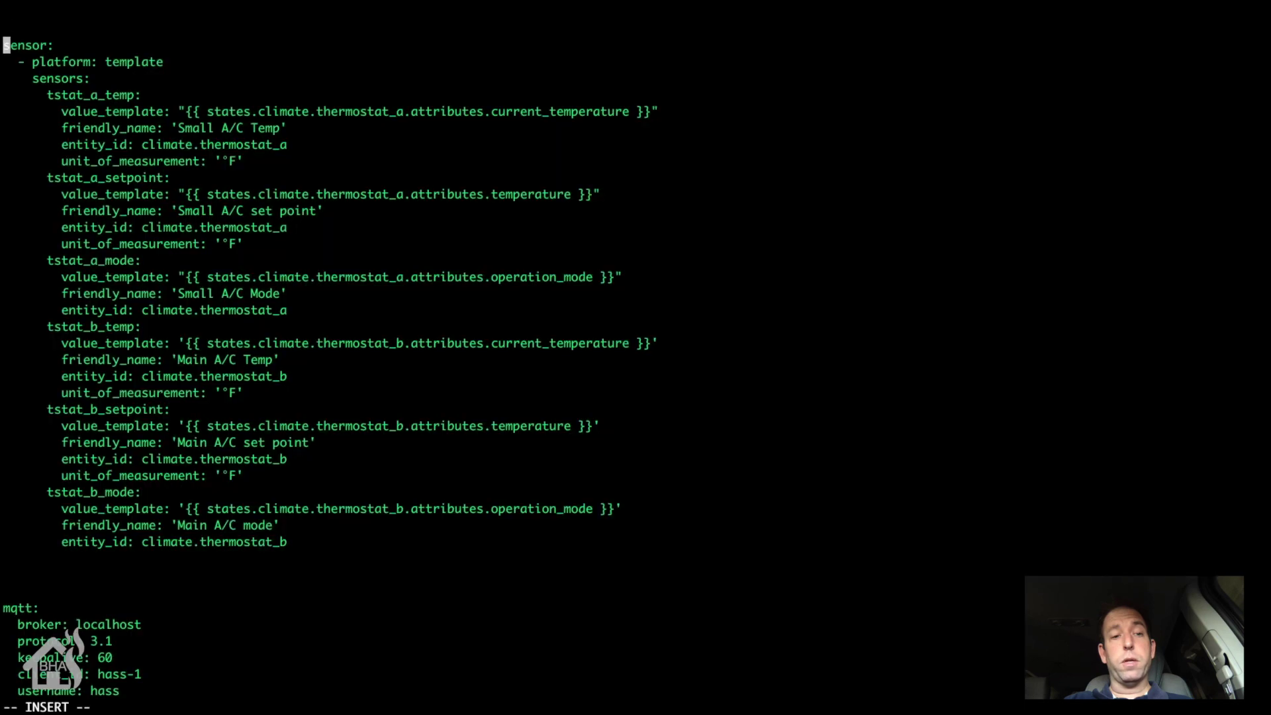
# Step: Add '- platform: zoneminder' after the last template sensor in the config
pyautogui.press('Down')
pyautogui.press('Down')
pyautogui.press('Down')
pyautogui.press('Down')
pyautogui.press('Down')
pyautogui.press('Down')
pyautogui.press('Down')
pyautogui.press('Down')
pyautogui.press('Down')
pyautogui.press('Down')
pyautogui.press('Down')
pyautogui.press('Down')
pyautogui.press('Down')
pyautogui.press('Down')
pyautogui.press('Down')
pyautogui.press('Down')
pyautogui.press('Down')
pyautogui.press('Down')
pyautogui.press('Down')
pyautogui.press('Down')
pyautogui.press('Down')
pyautogui.press('Down')
pyautogui.press('Down')
pyautogui.press('Down')
pyautogui.press('Down')
pyautogui.press('Down')
pyautogui.press('Down')
pyautogui.press('Down')
pyautogui.press('Down')
pyautogui.press('Down')
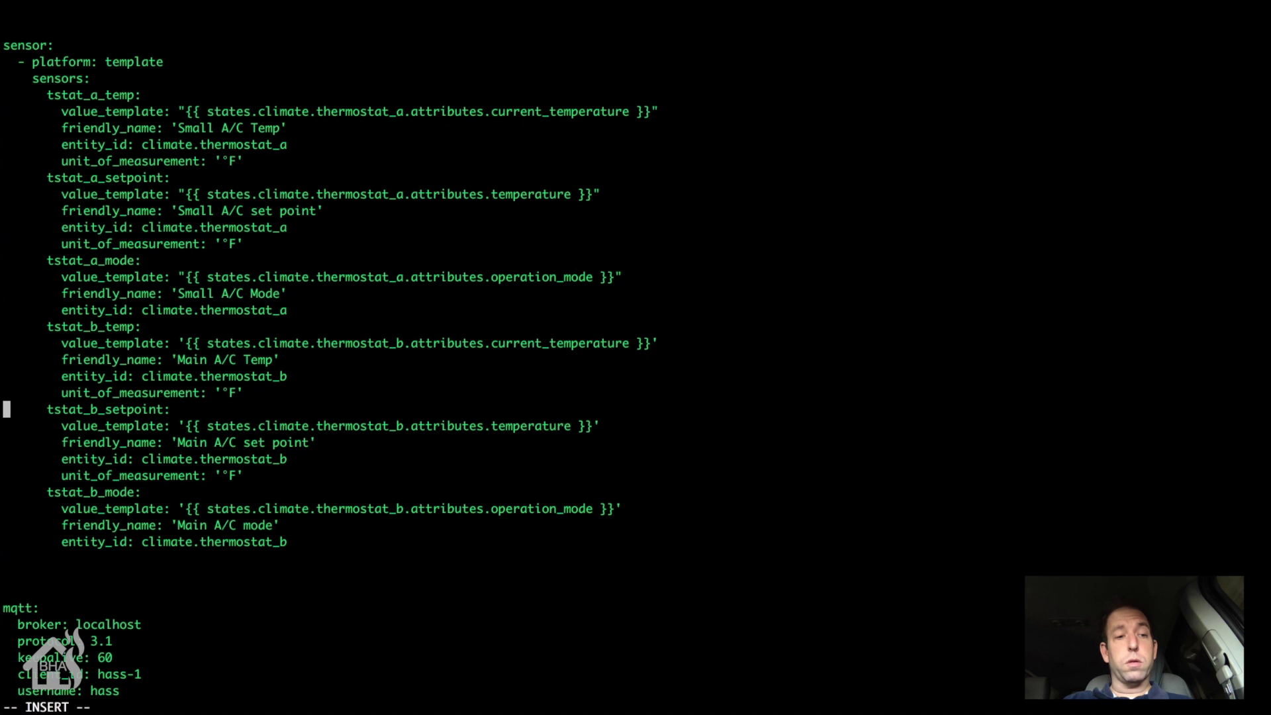
pyautogui.press('Up')
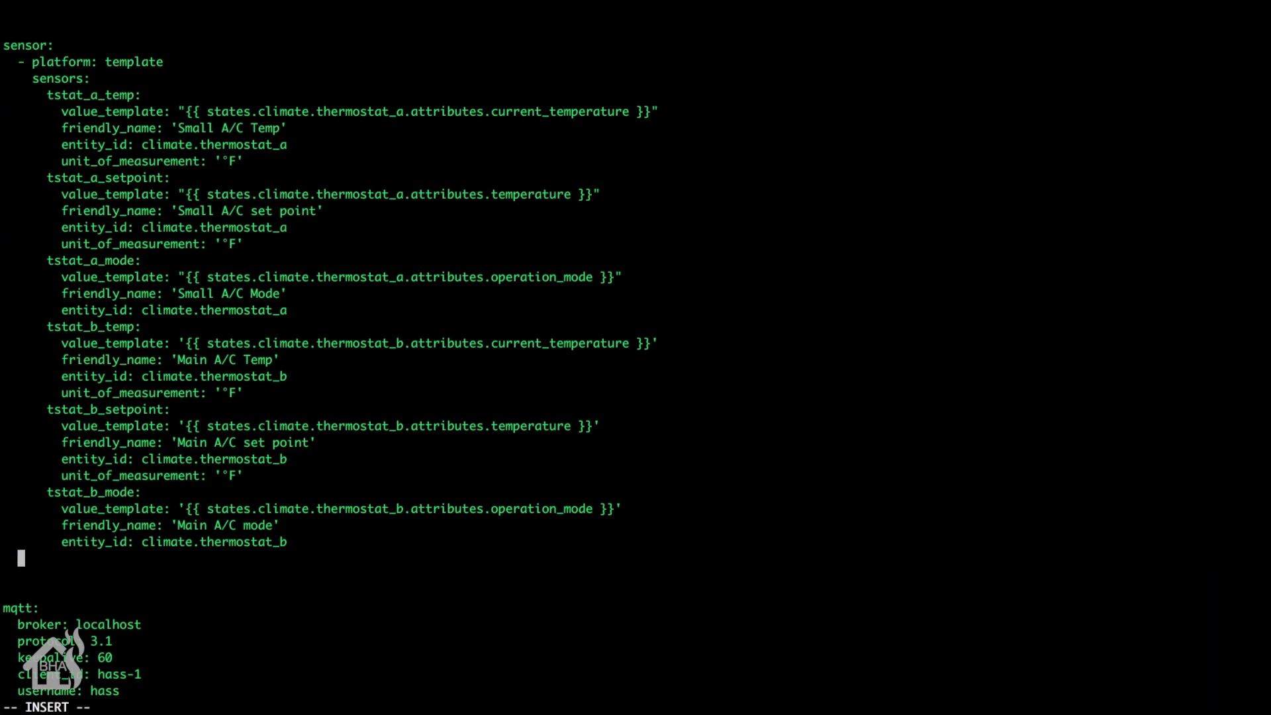
pyautogui.write('- plat')
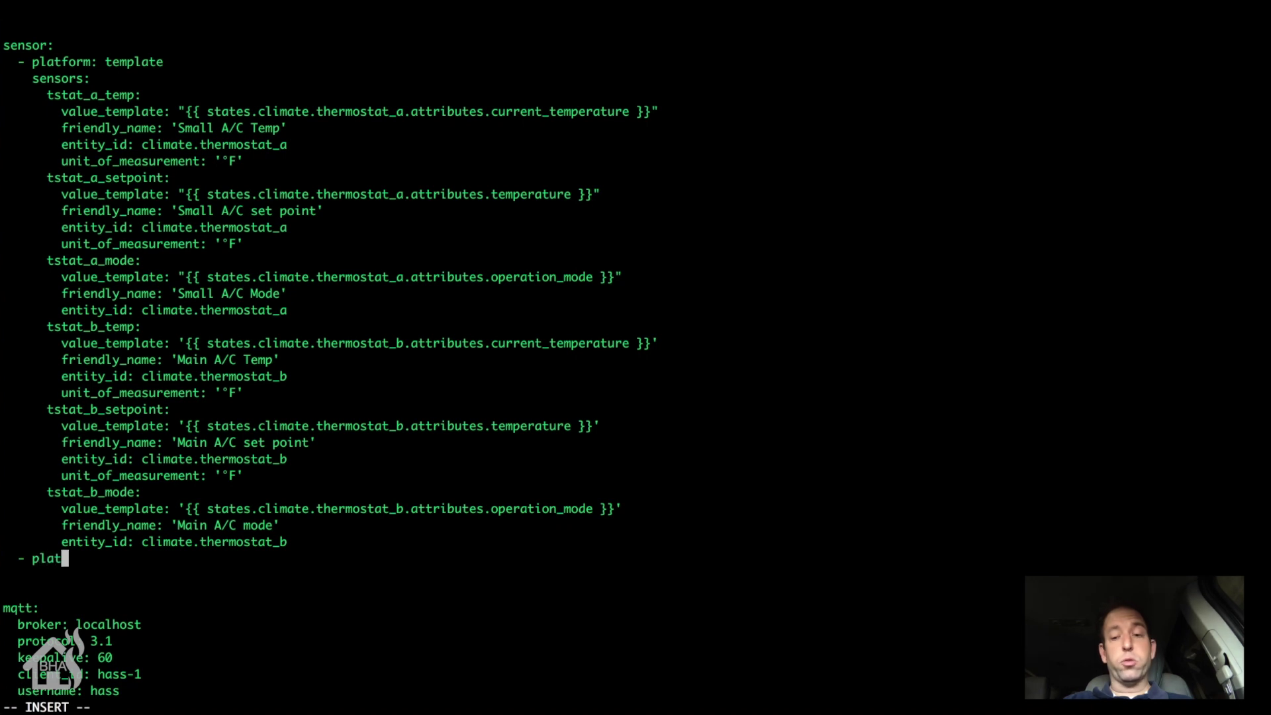
pyautogui.write('form: ')
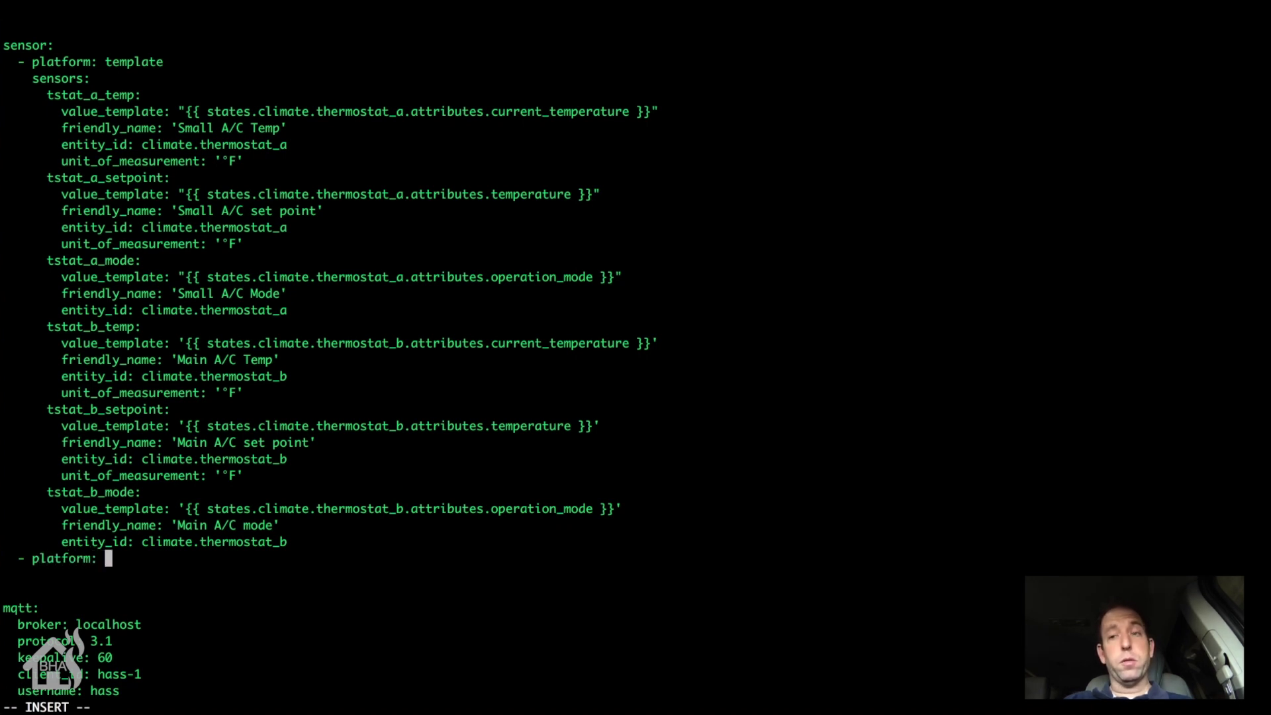
pyautogui.write('zoneminder')
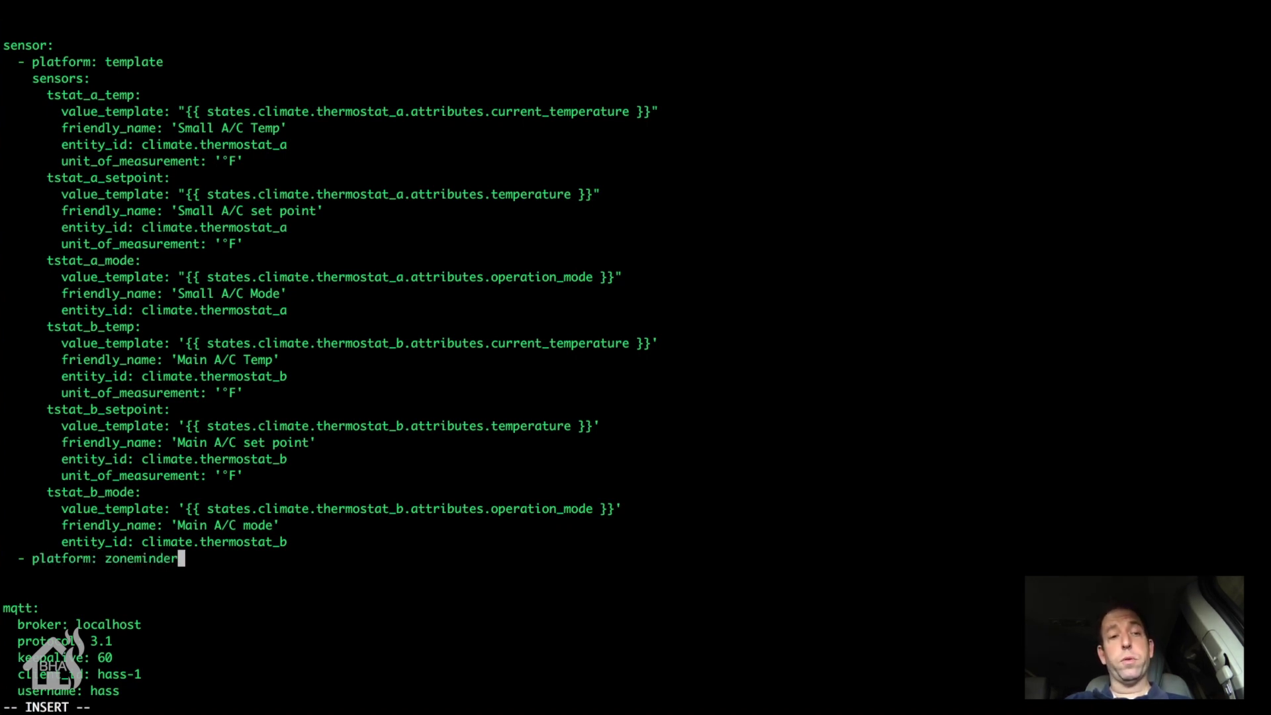
pyautogui.press('Return')
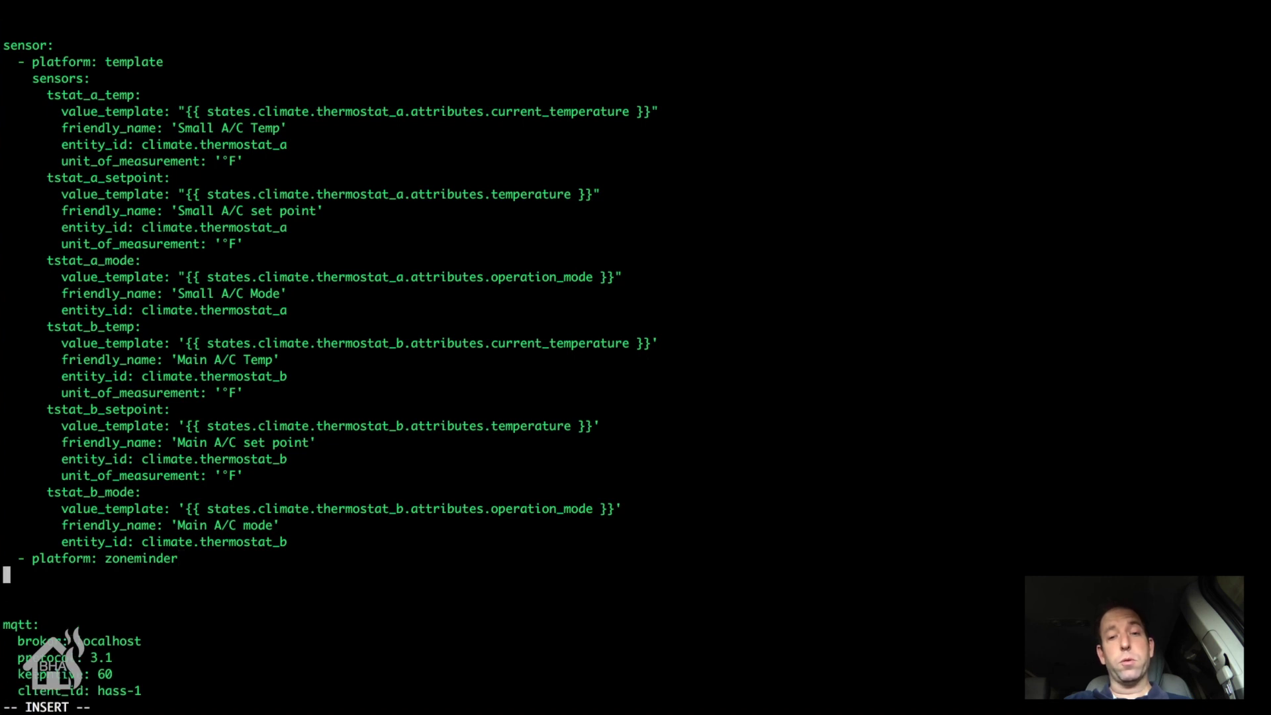
pyautogui.press('Return')
# Step: Add a 'zoneminder:' block with 'host: 10.10.10.254'
pyautogui.write('z')
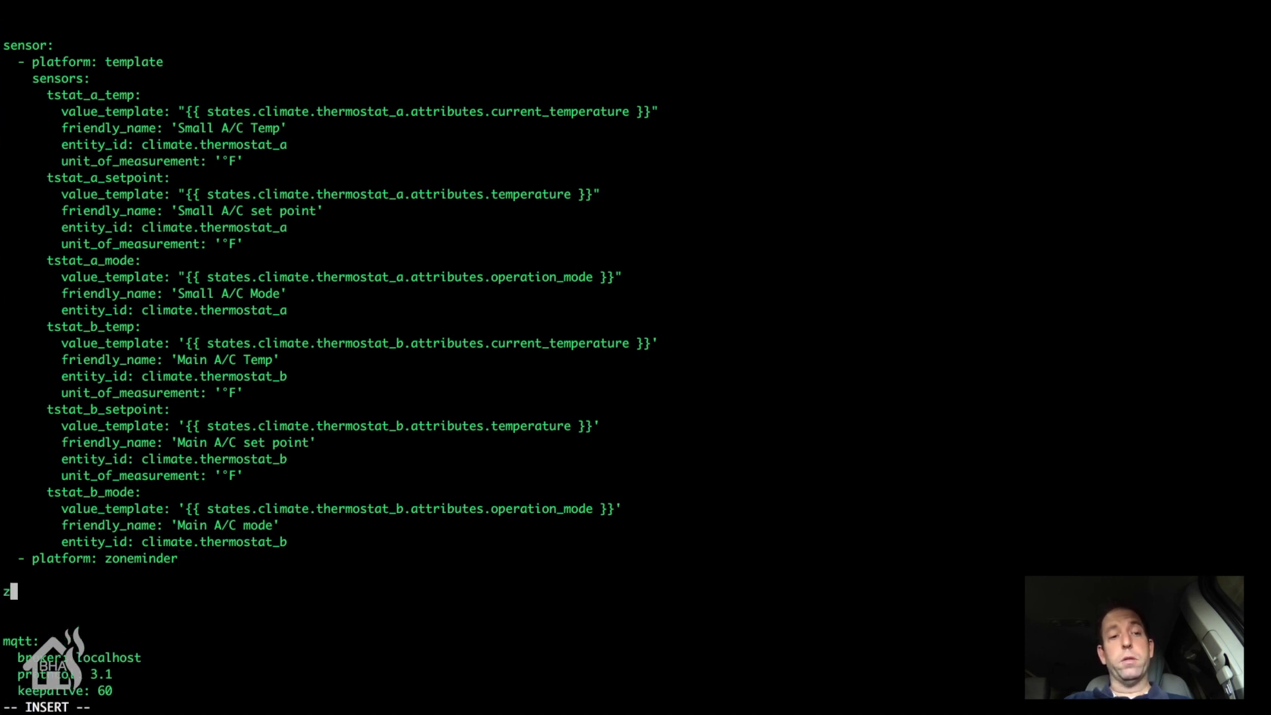
pyautogui.write('oneminder:')
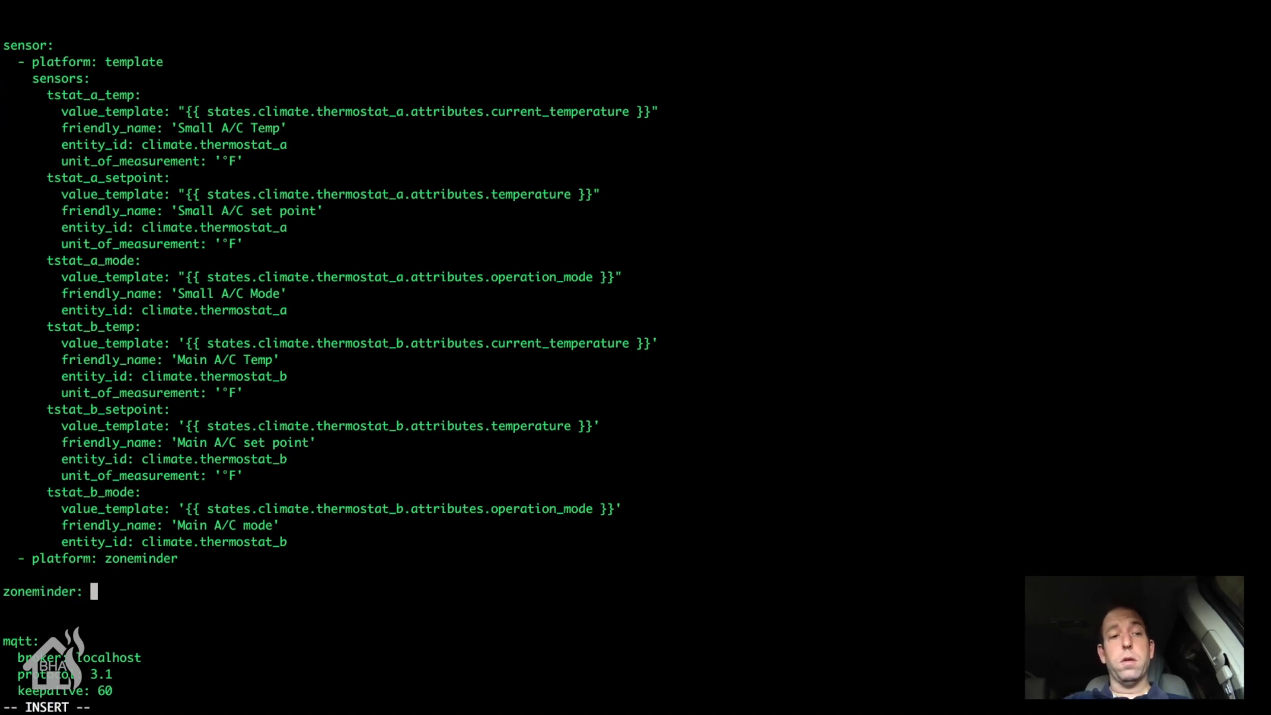
pyautogui.write(' 10.')
pyautogui.press('BackSpace')
pyautogui.press('BackSpace')
pyautogui.press('BackSpace')
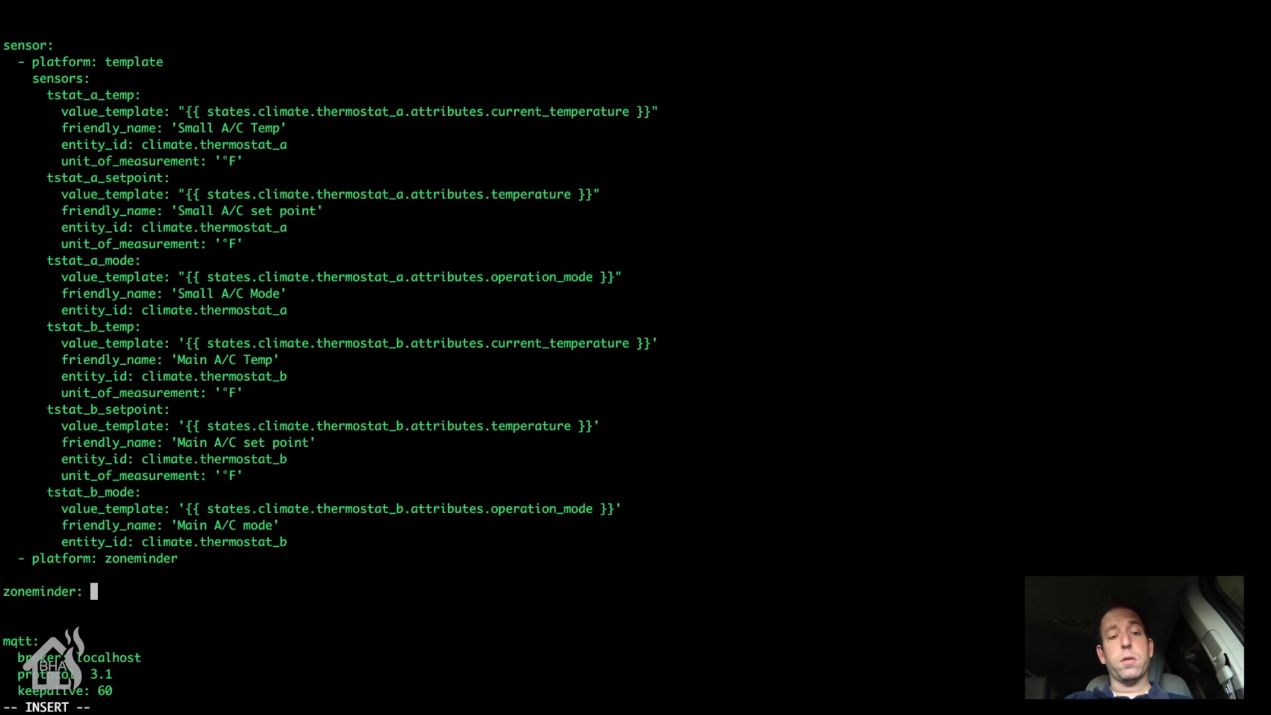
pyautogui.press('BackSpace')
pyautogui.press('Return')
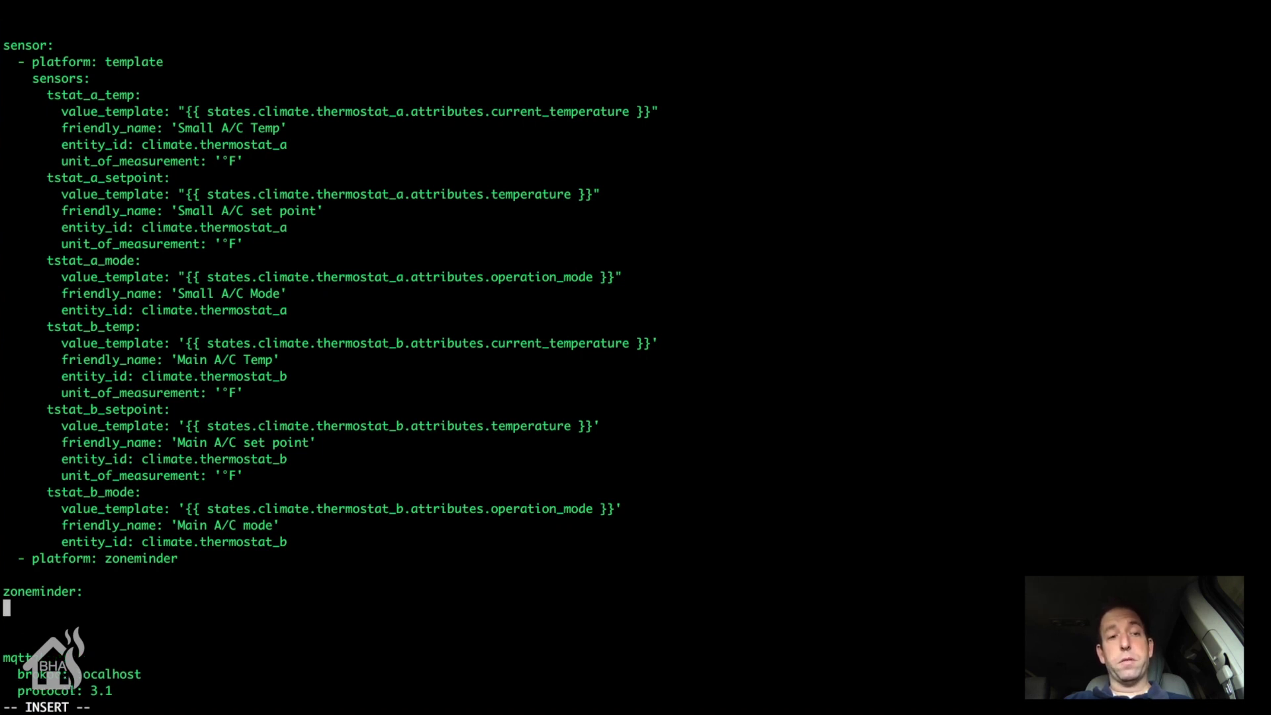
pyautogui.write('host: ')
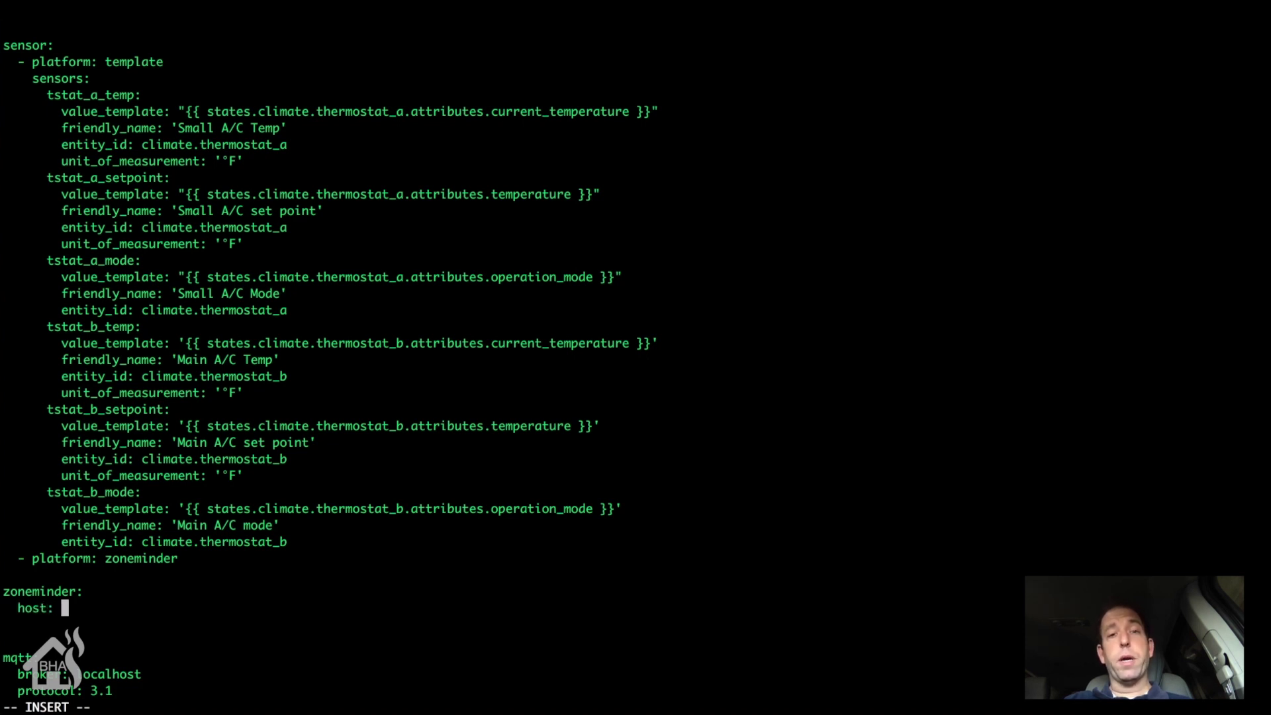
pyautogui.write('10.10.10')
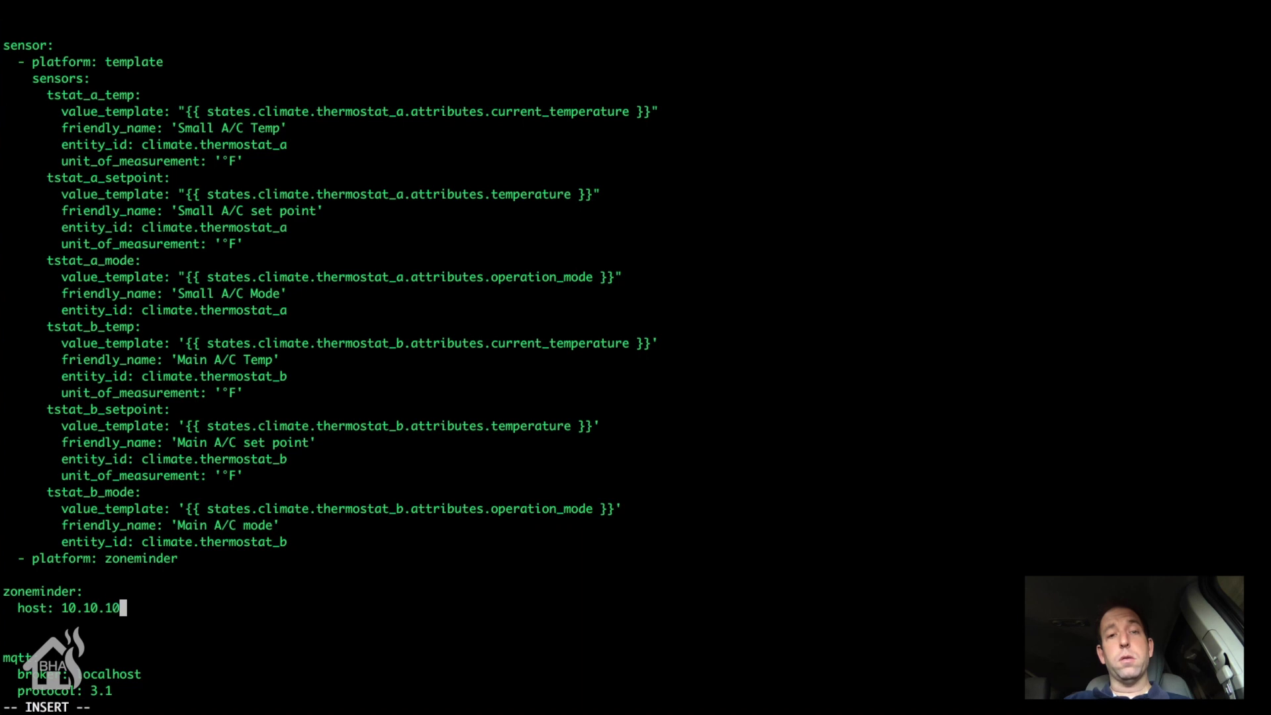
pyautogui.write('.254')
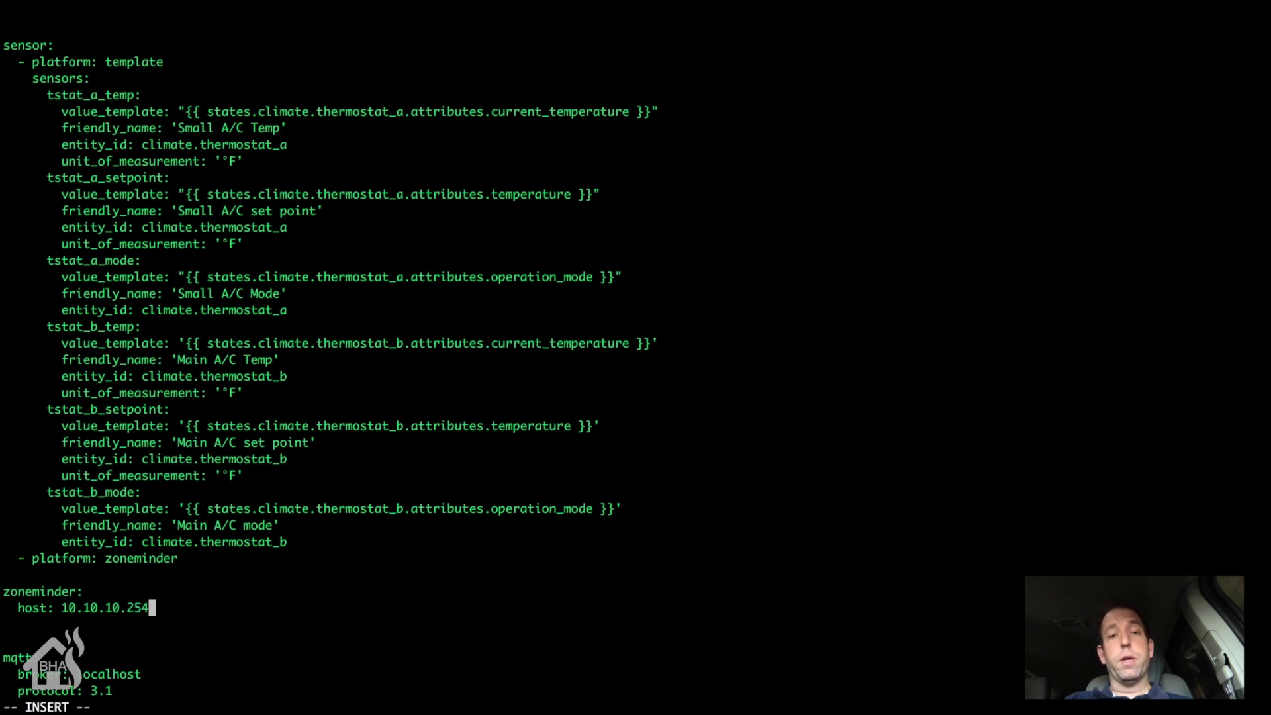
pyautogui.press('Return')
pyautogui.press('Return')
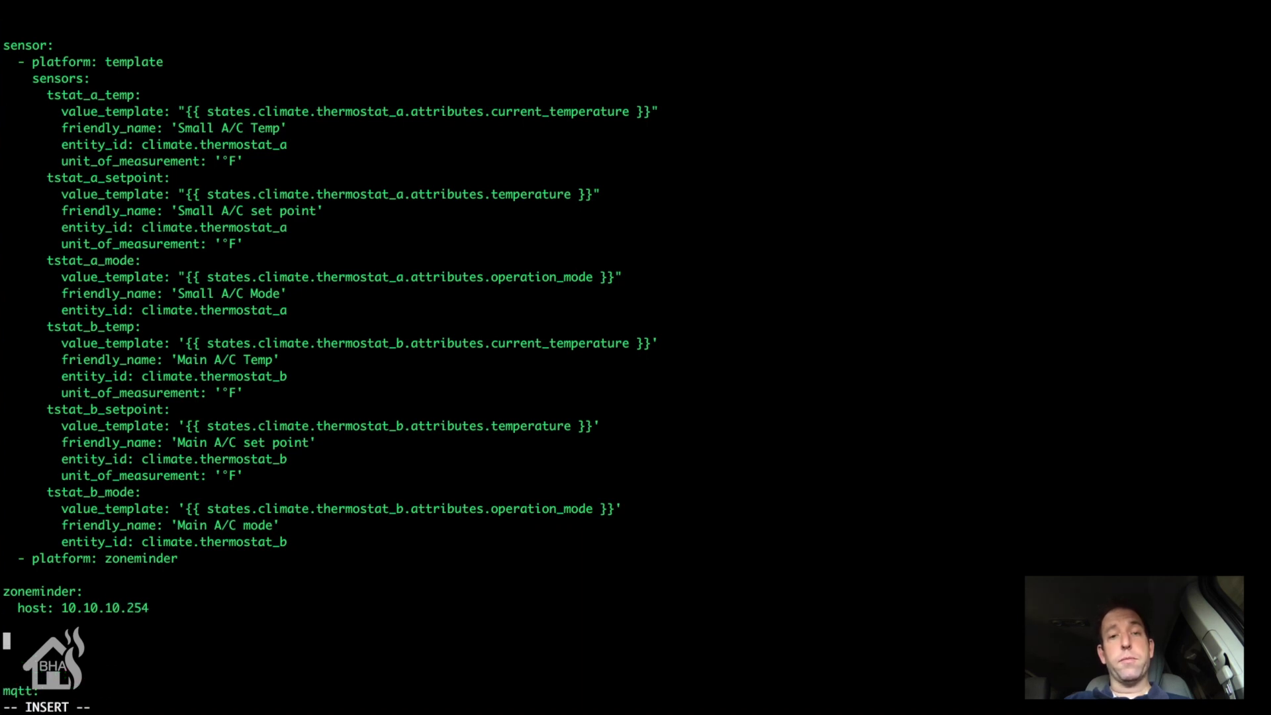
# Step: Add a 'camera:' section with a zoneminder platform, then enter :wq
pyautogui.write('camera')
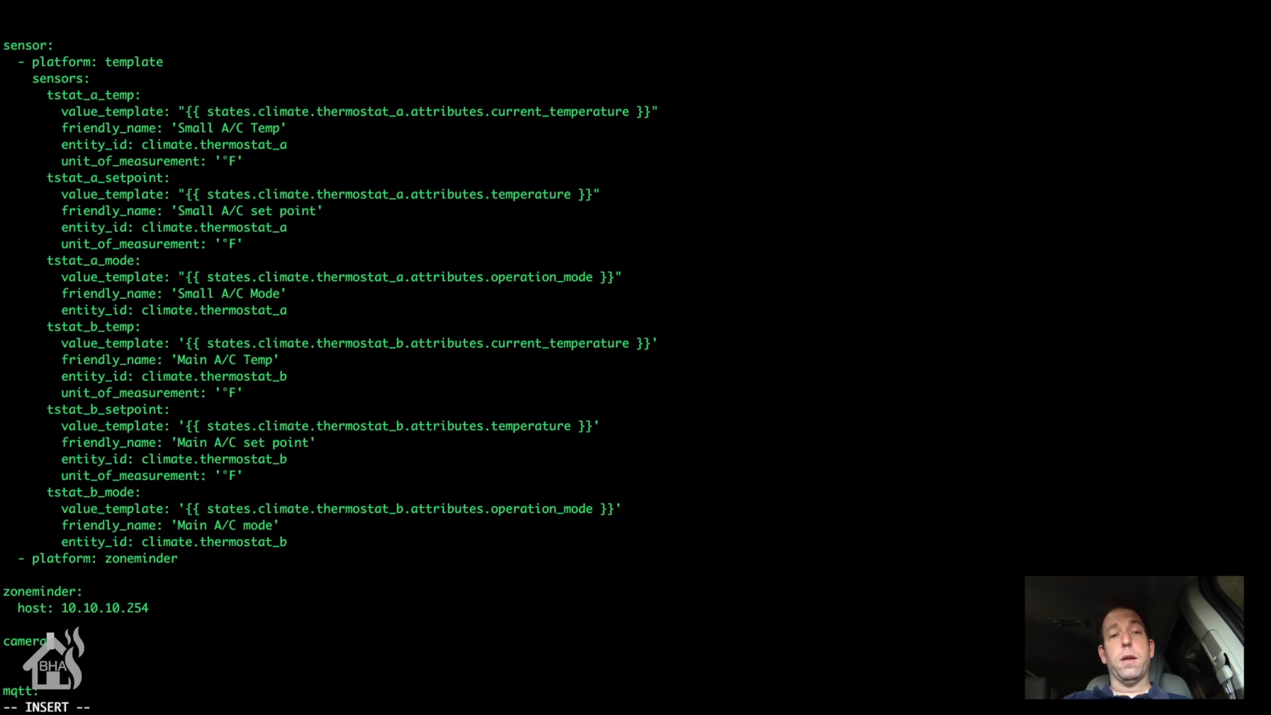
pyautogui.write(':')
pyautogui.press('Return')
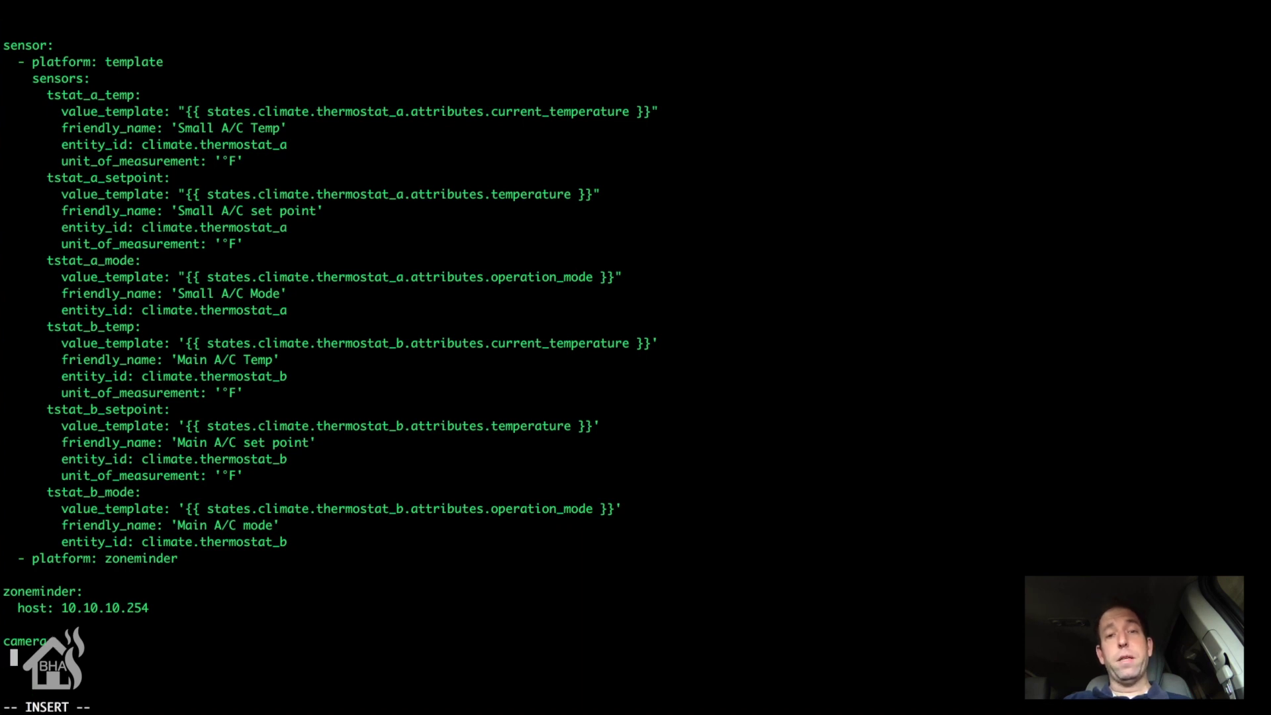
pyautogui.write('- platform:')
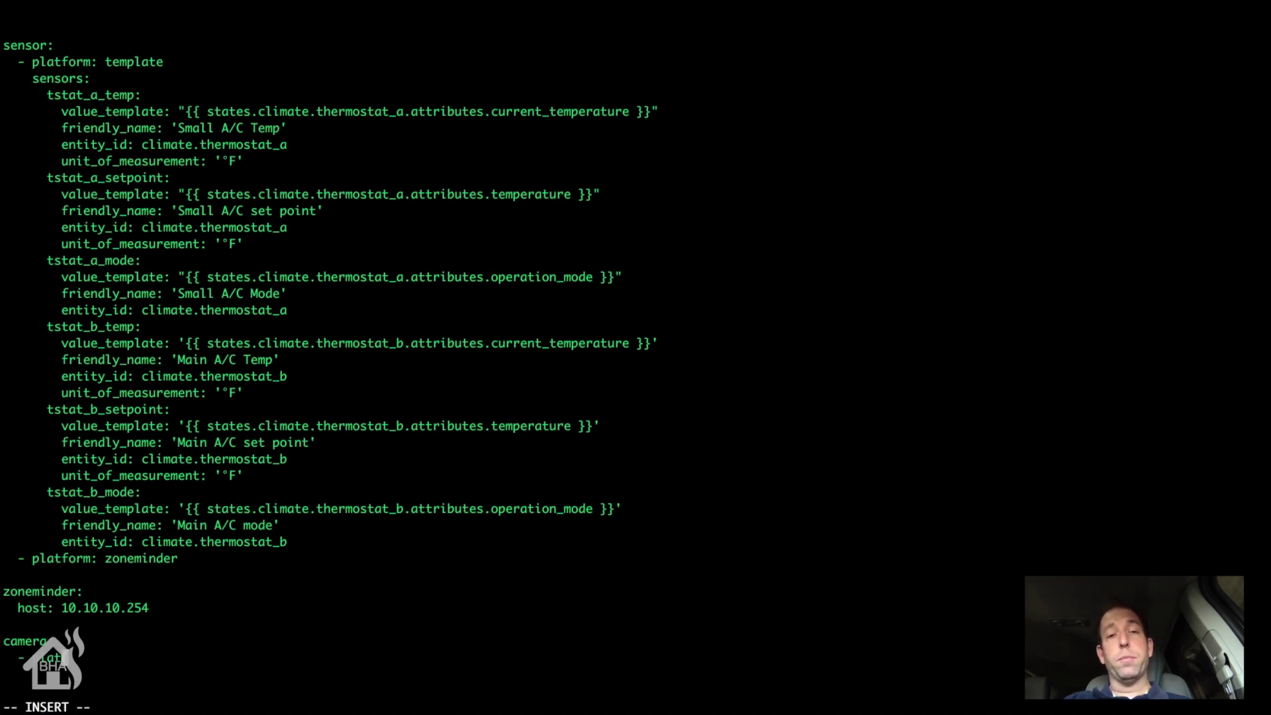
pyautogui.write(' zoneminder')
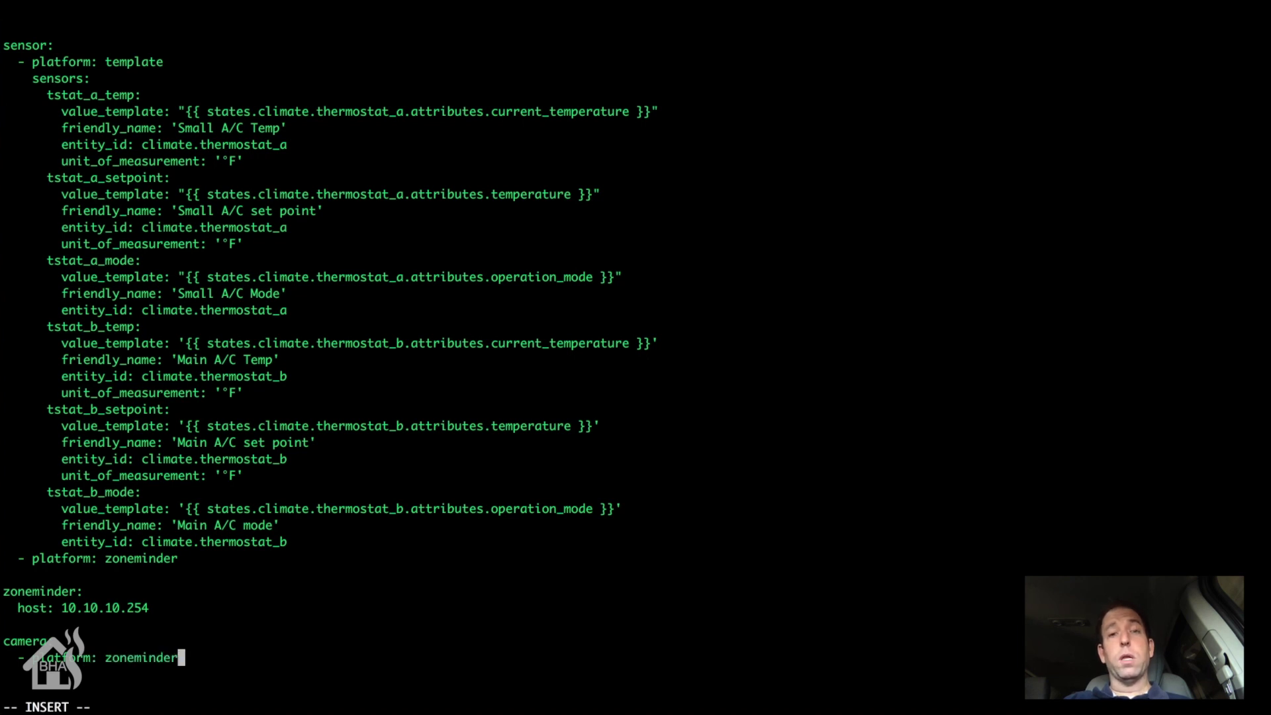
pyautogui.press('Escape')
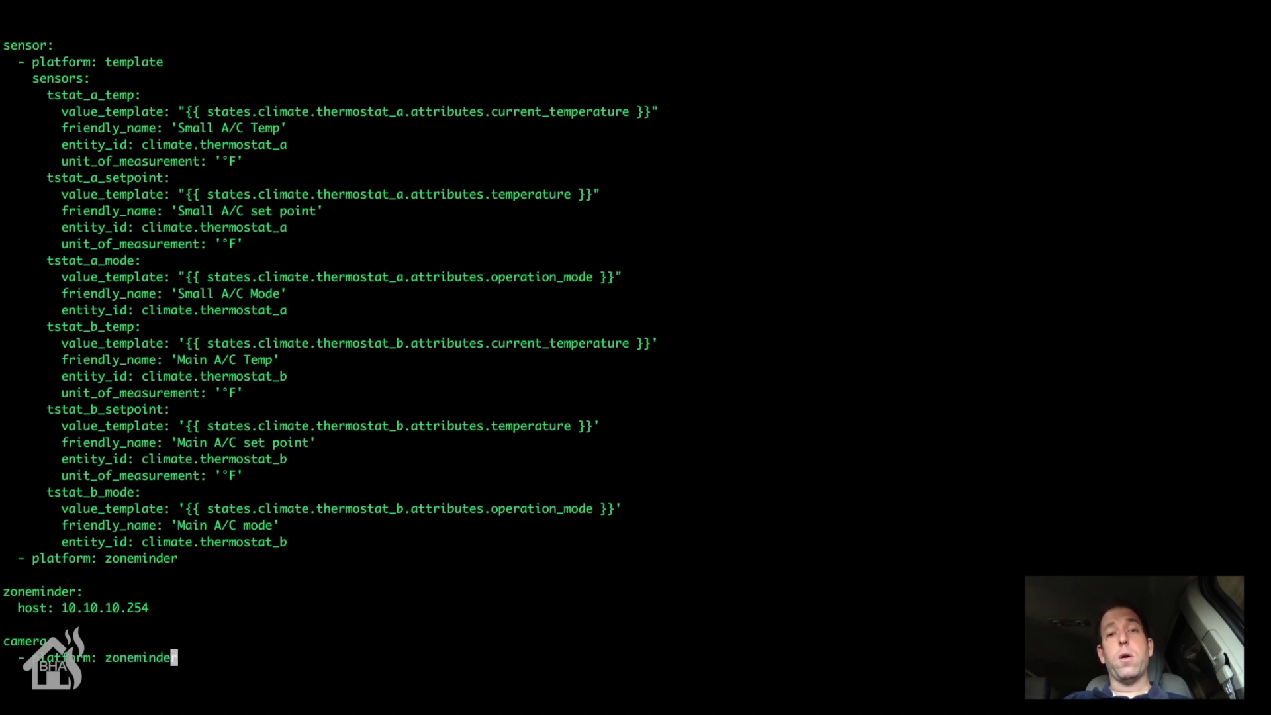
pyautogui.write(':wq!')
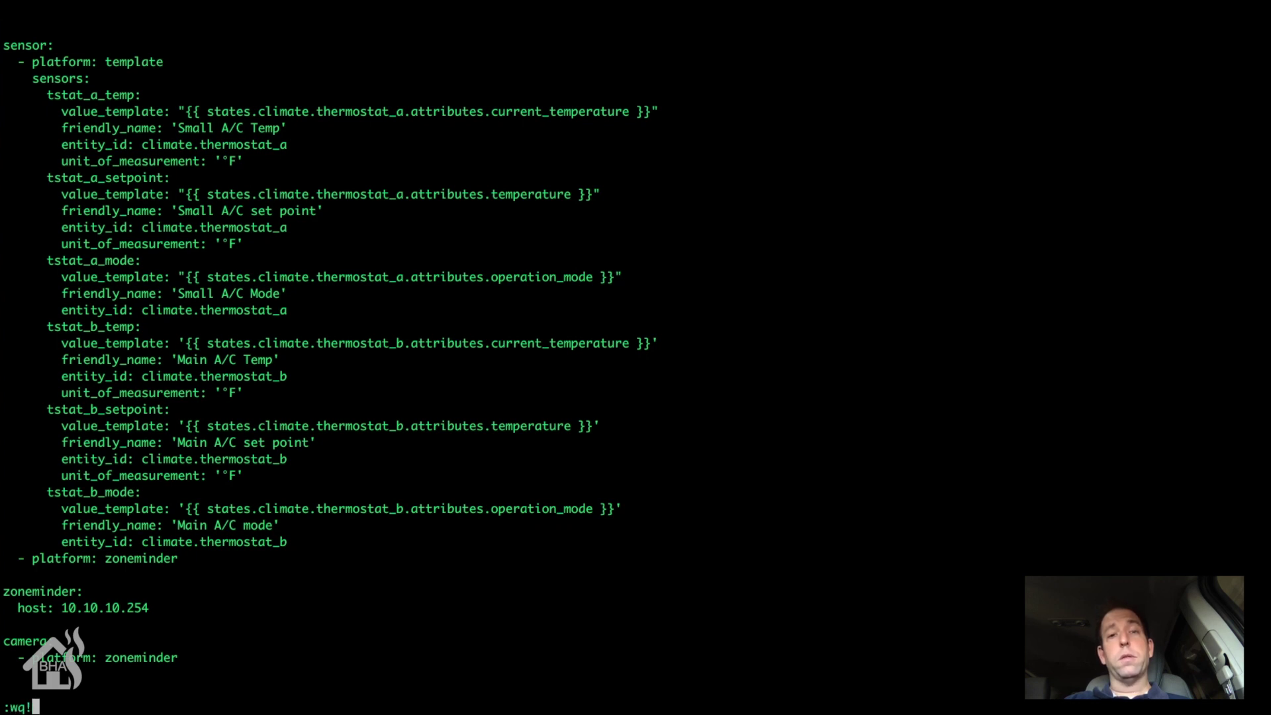
pyautogui.press('Return')
pyautogui.write('su')
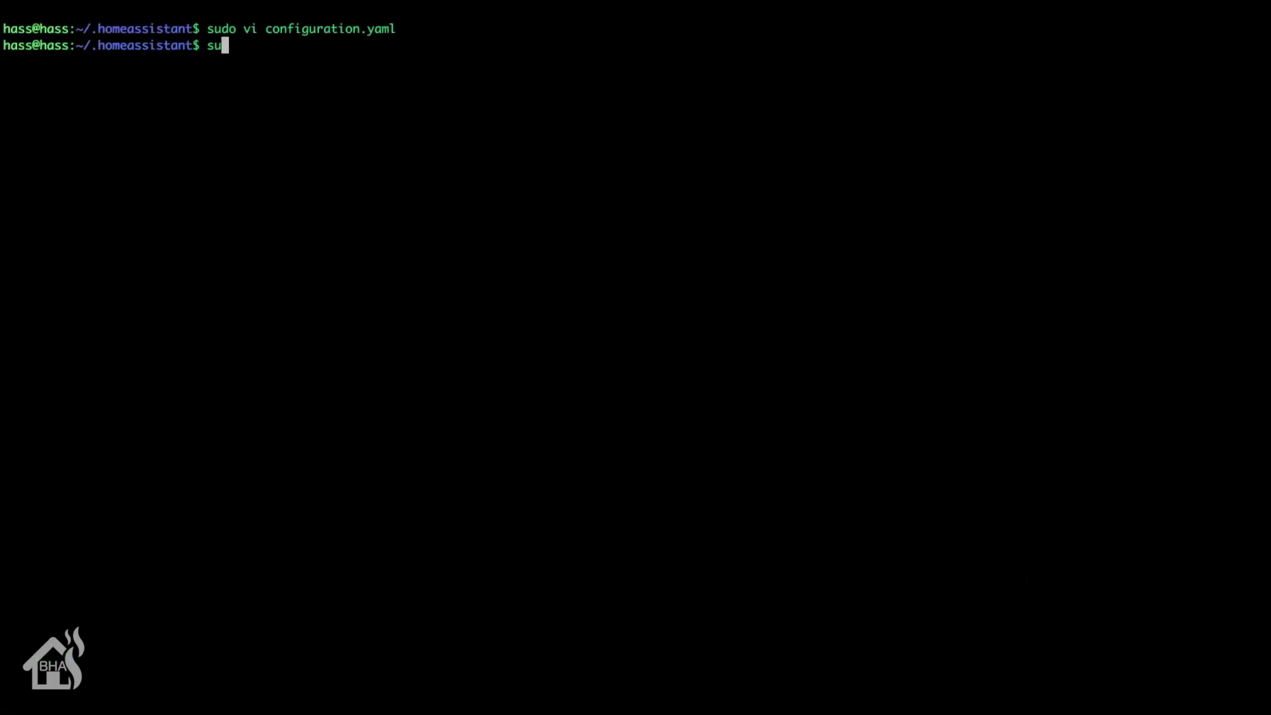
pyautogui.write('do system')
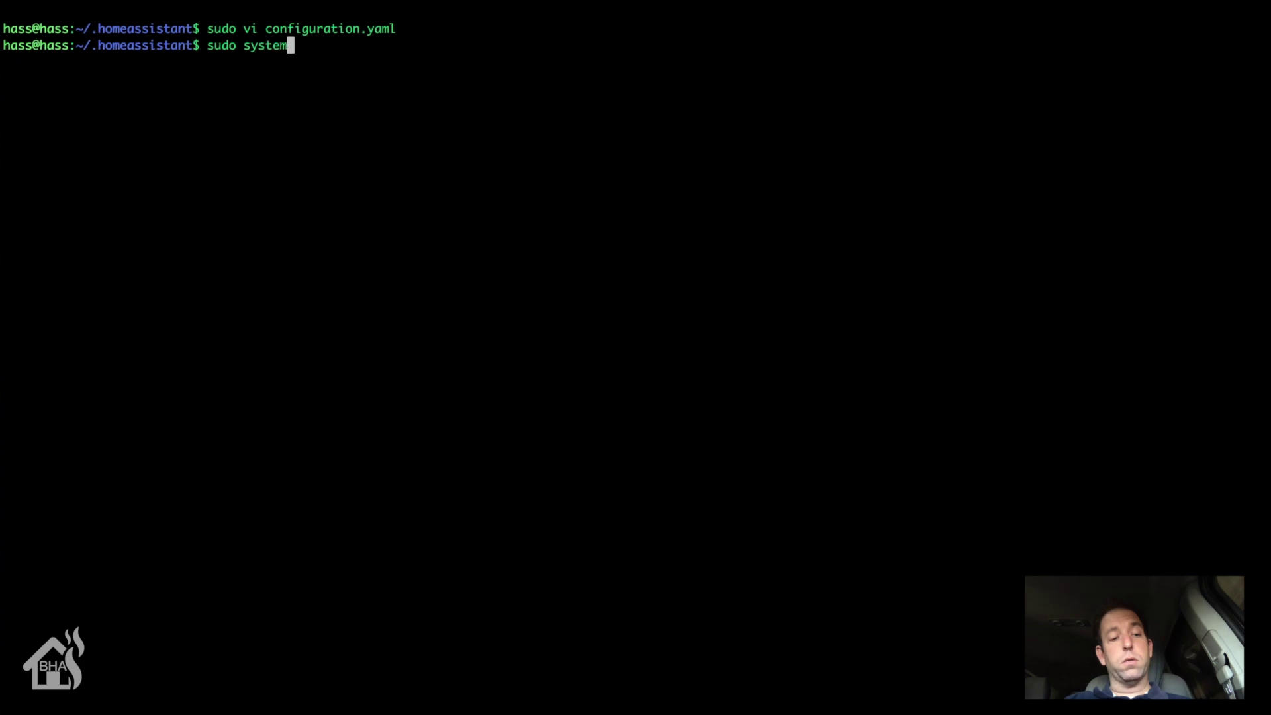
pyautogui.write('ctl restart homeas')
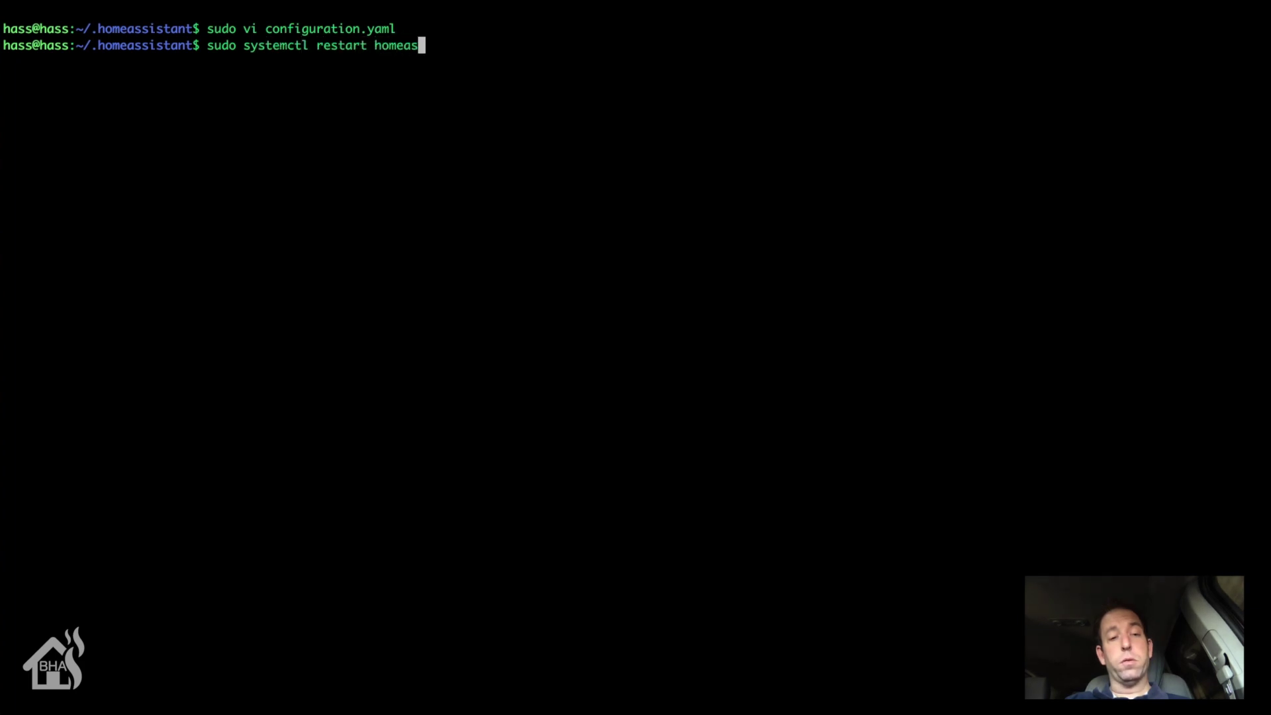
pyautogui.press('BackSpace')
pyautogui.press('BackSpace')
pyautogui.write('-a')
pyautogui.press('Tab')
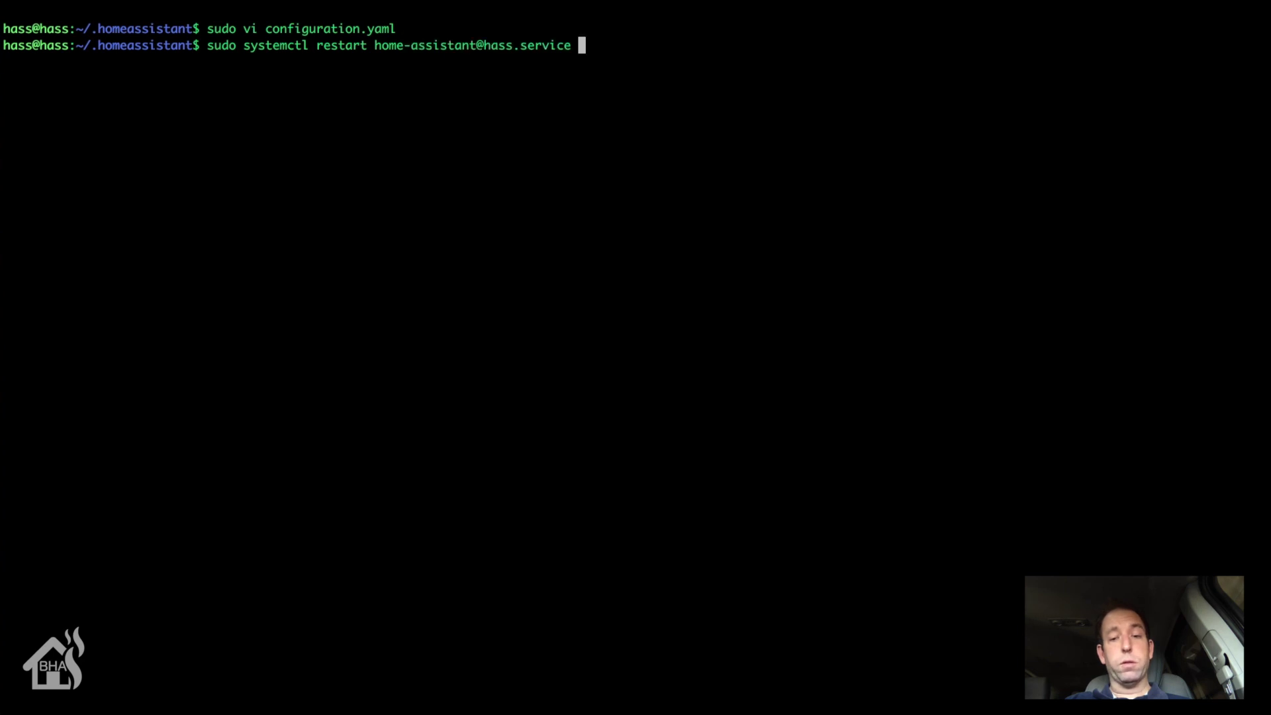
pyautogui.press('Return')
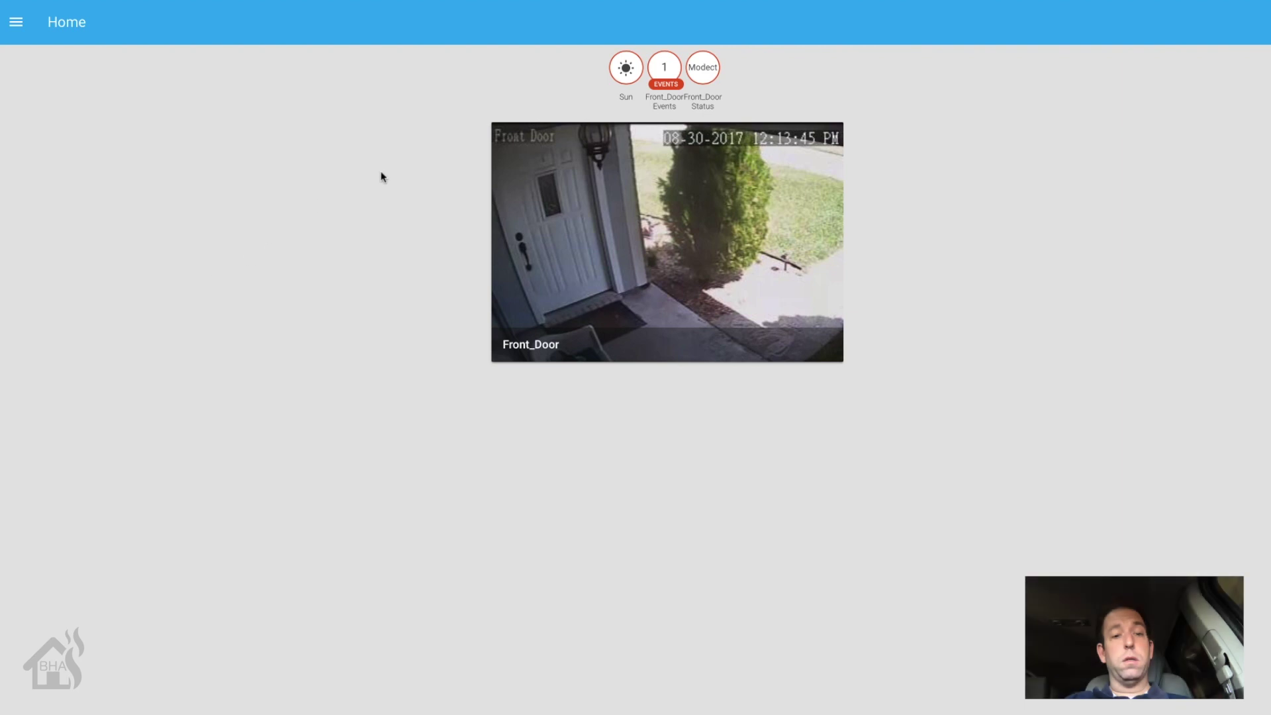
# Step: View the Front_Door camera card's details, then close them
pyautogui.click(644, 229)
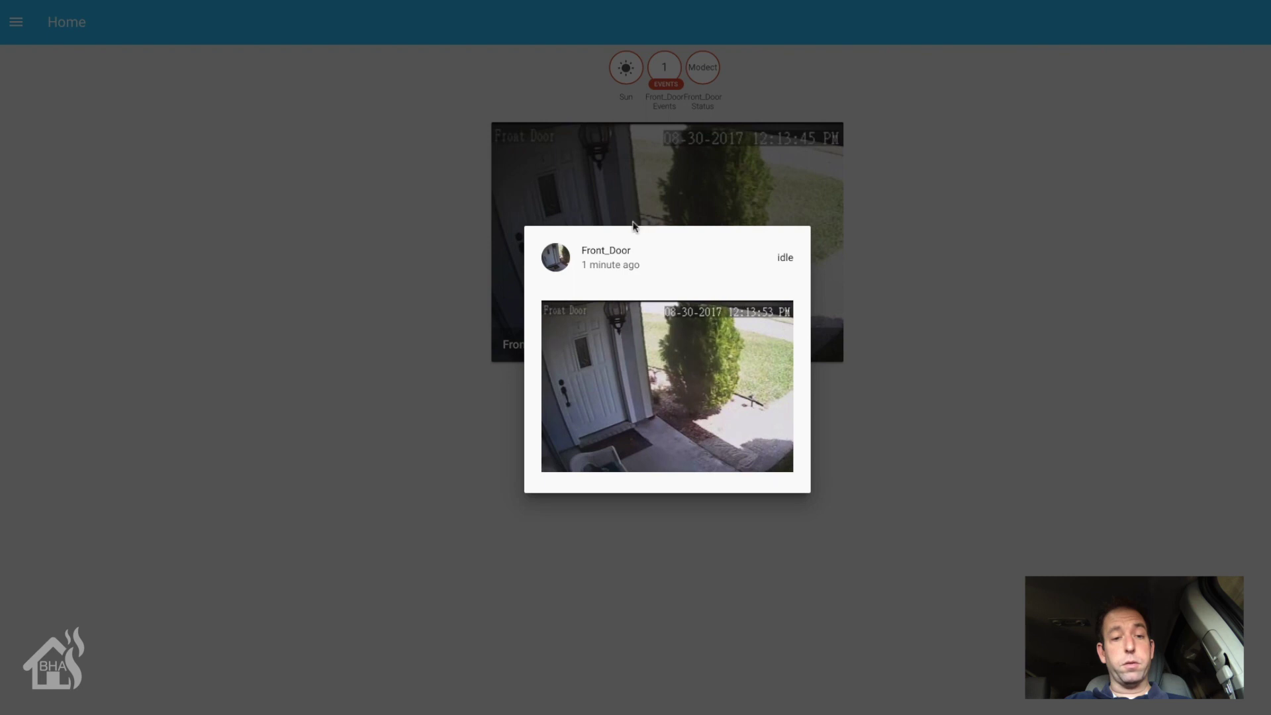
pyautogui.click(399, 158)
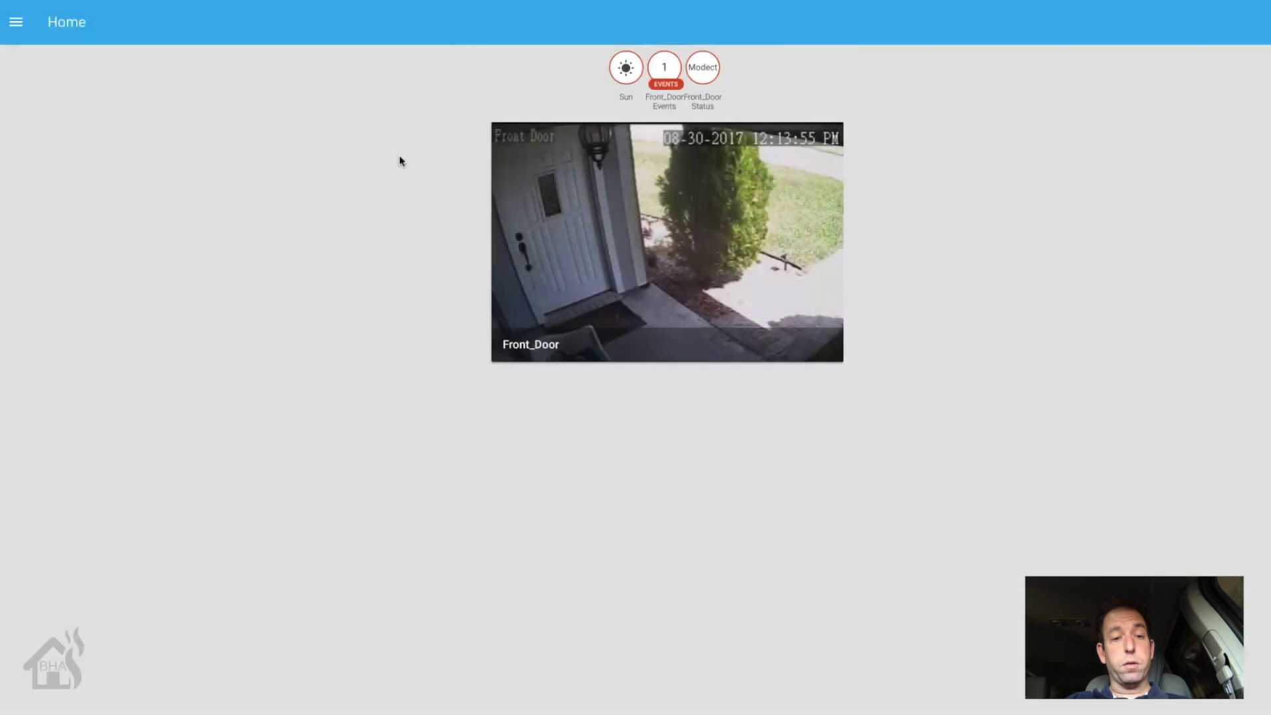